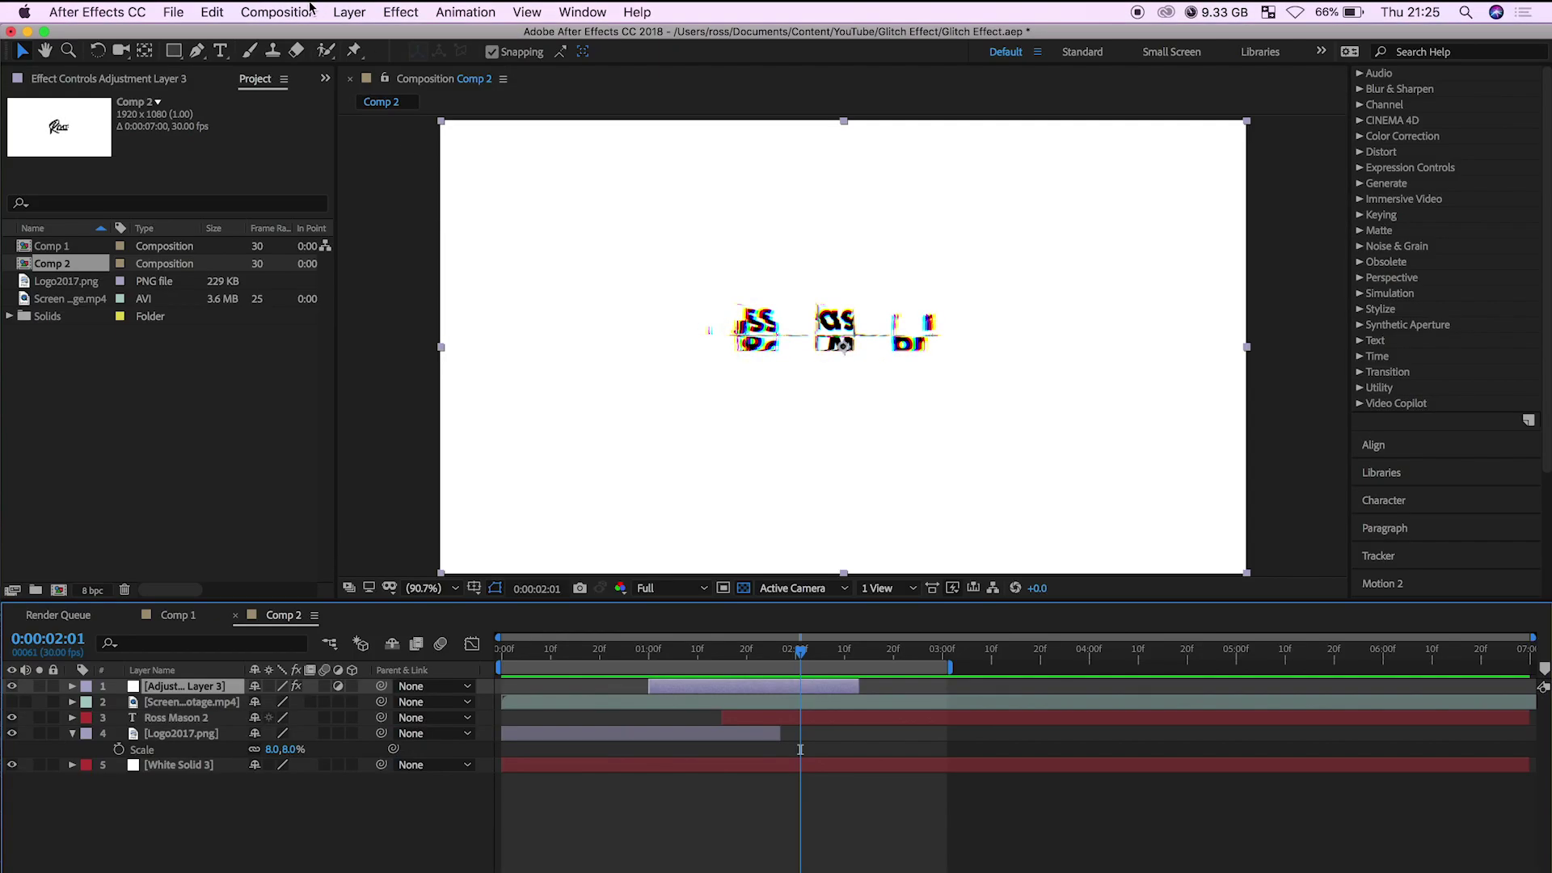
# Create a new composition, Comp 3, at 1920×1080, 30 fps, 7 seconds
pyautogui.click(311, 10)
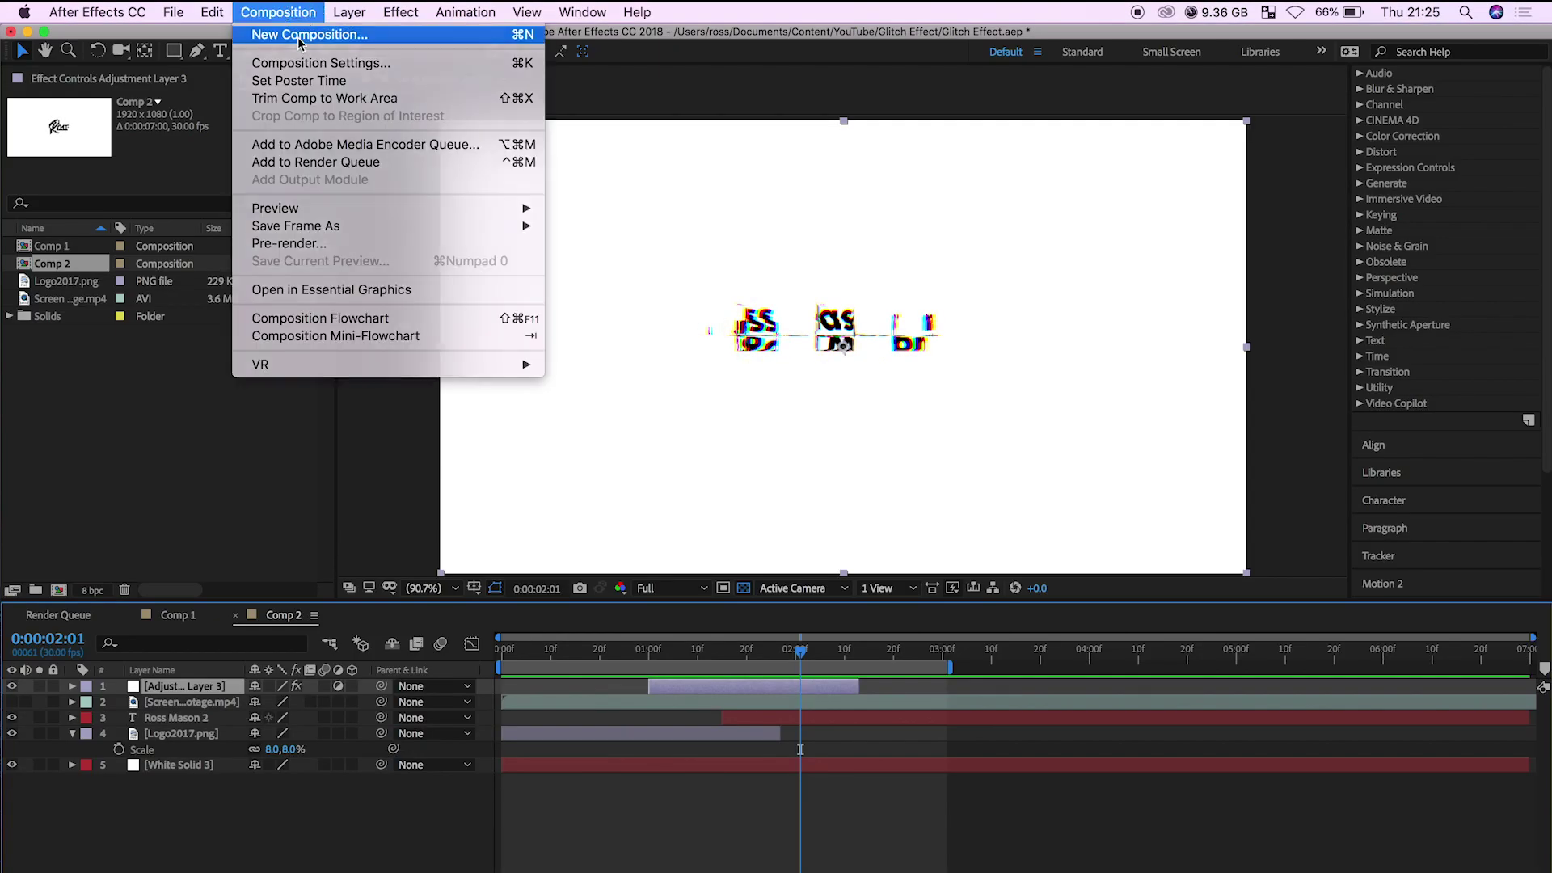
pyautogui.click(298, 37)
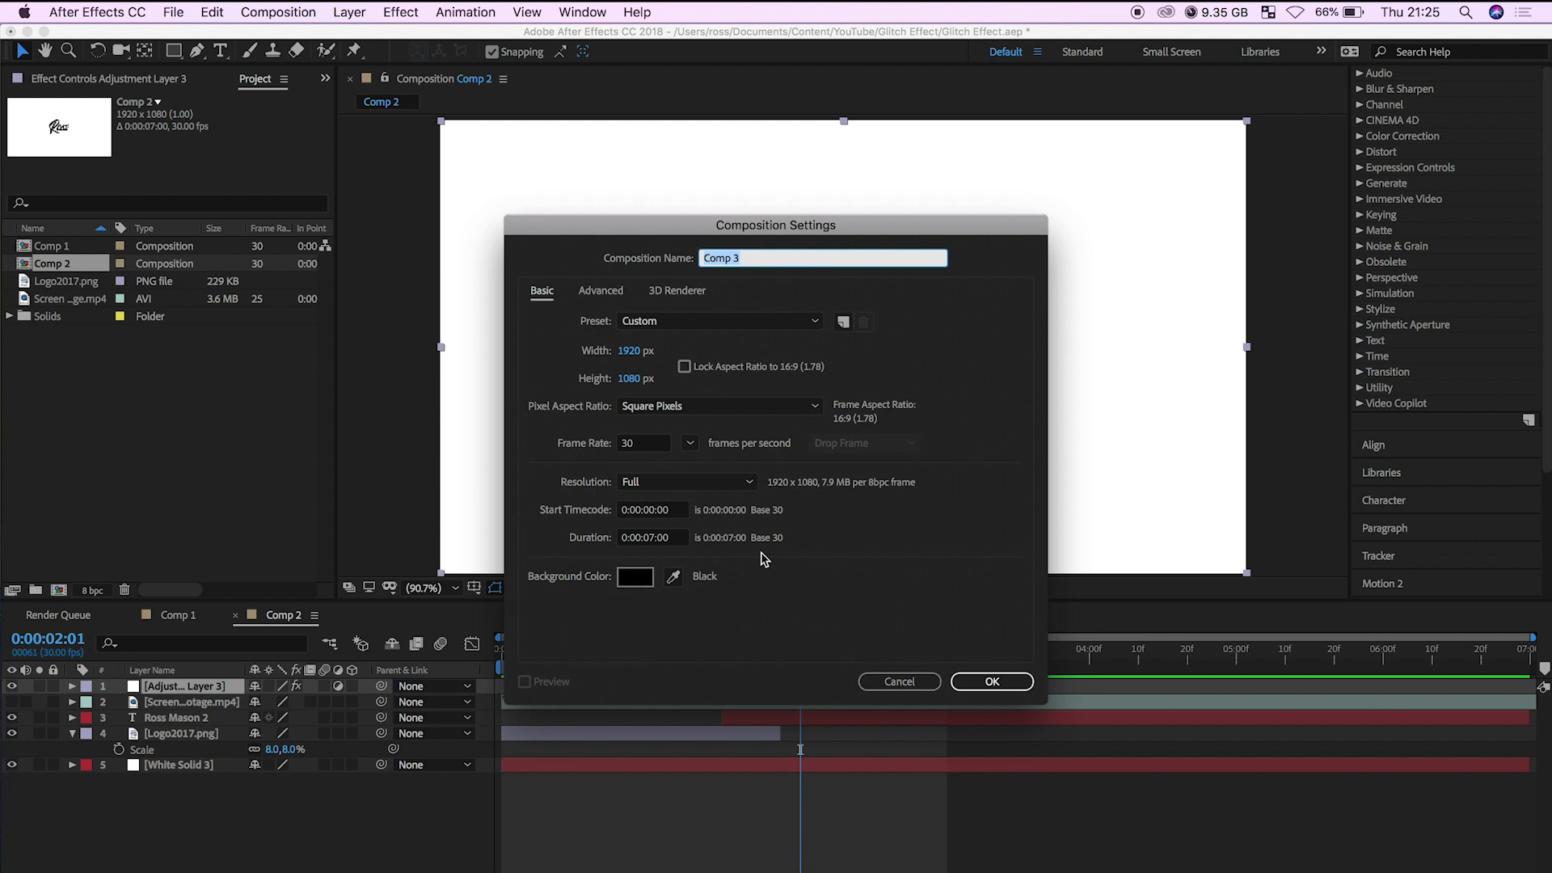
pyautogui.click(991, 681)
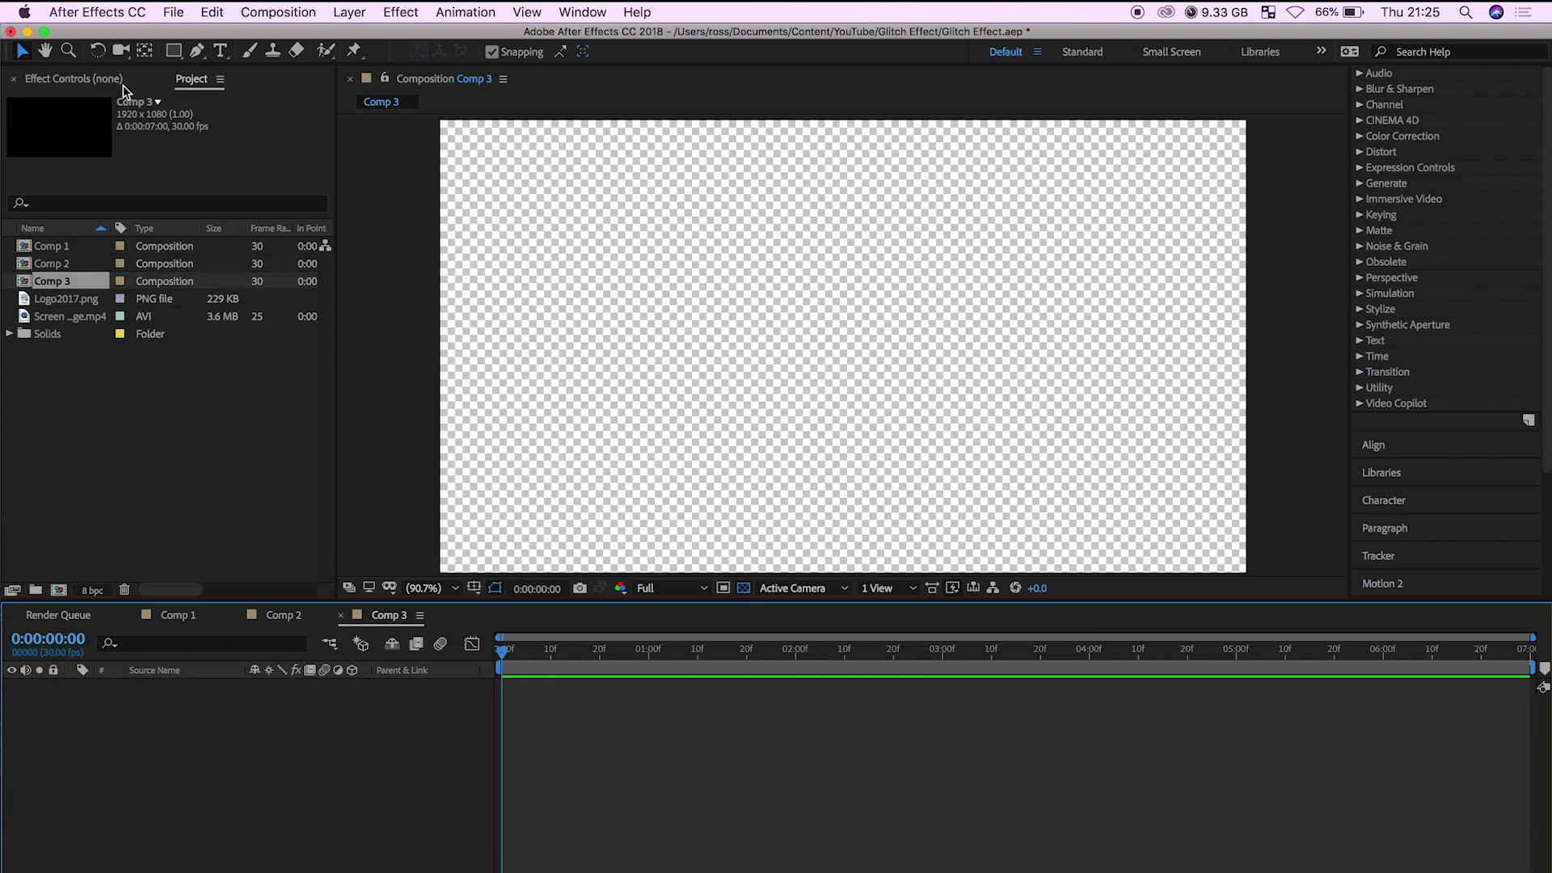
# Add Logo2017.png to Comp 3 and scale it down to 8%
pyautogui.click(50, 299)
pyautogui.moveTo(51, 300); pyautogui.dragTo(164, 751)
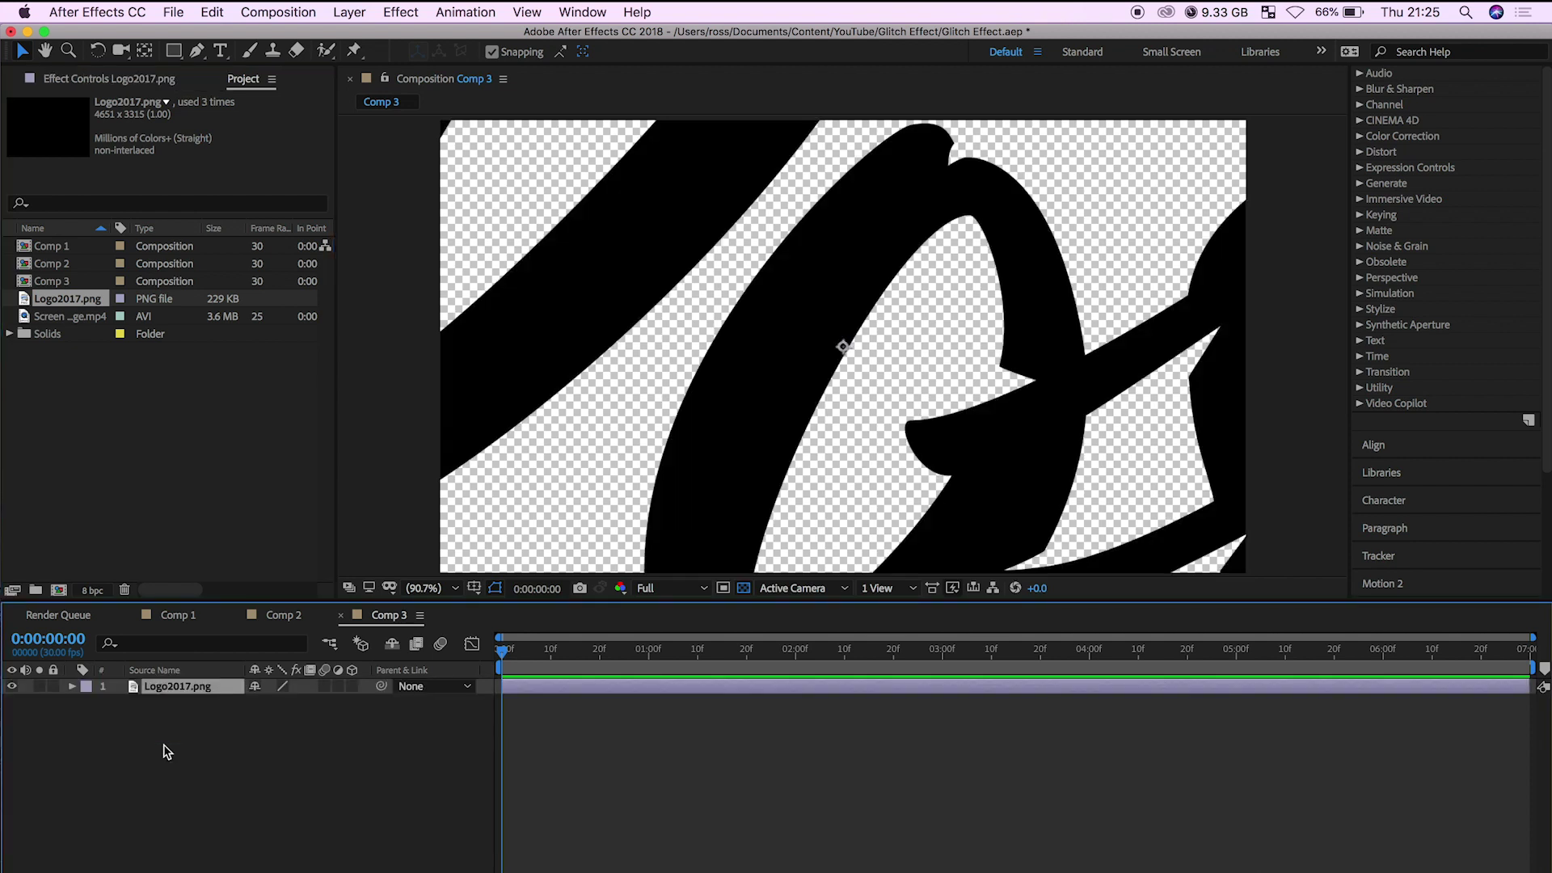
pyautogui.press('s')
pyautogui.click(277, 702)
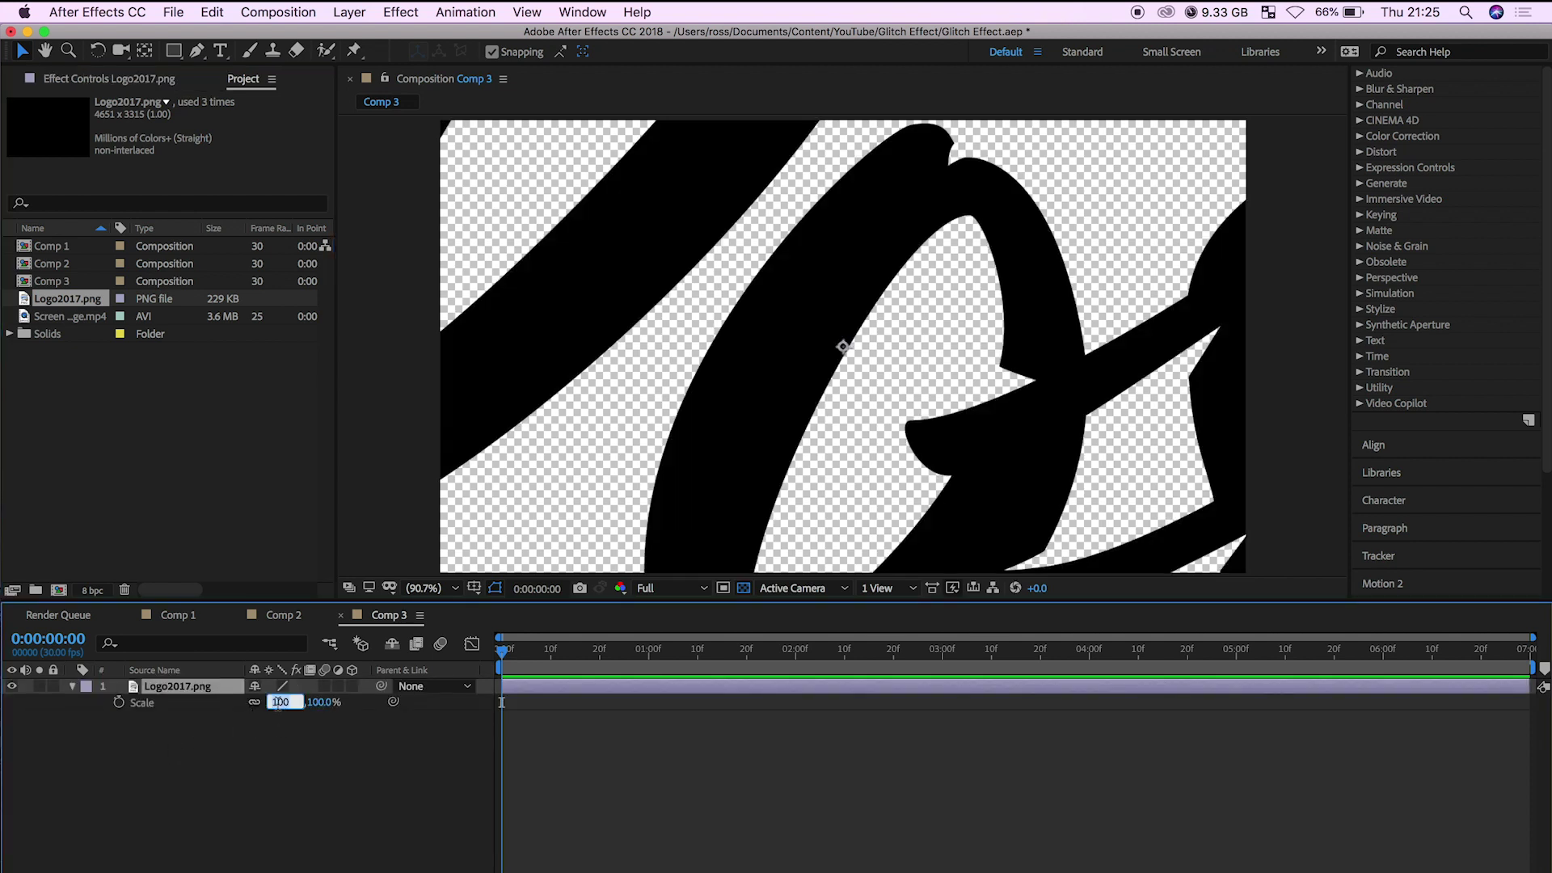
pyautogui.write('8')
pyautogui.press('Return')
pyautogui.click(322, 741)
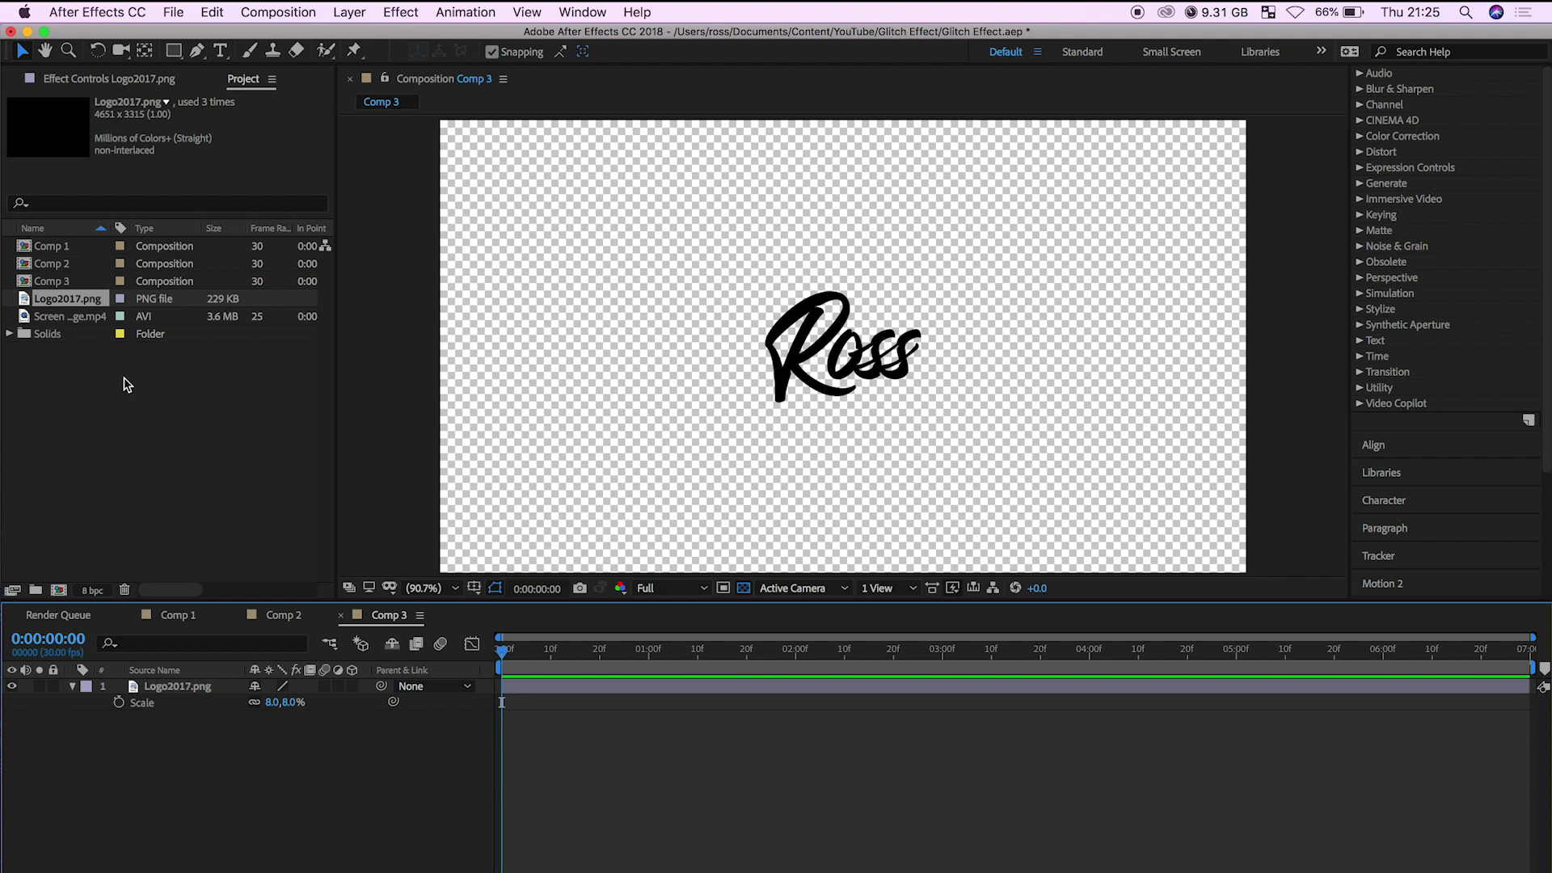
# Place the Screen Glitch mp4 above the logo and scale it to 159% to fill the frame
pyautogui.moveTo(70, 316); pyautogui.dragTo(223, 689)
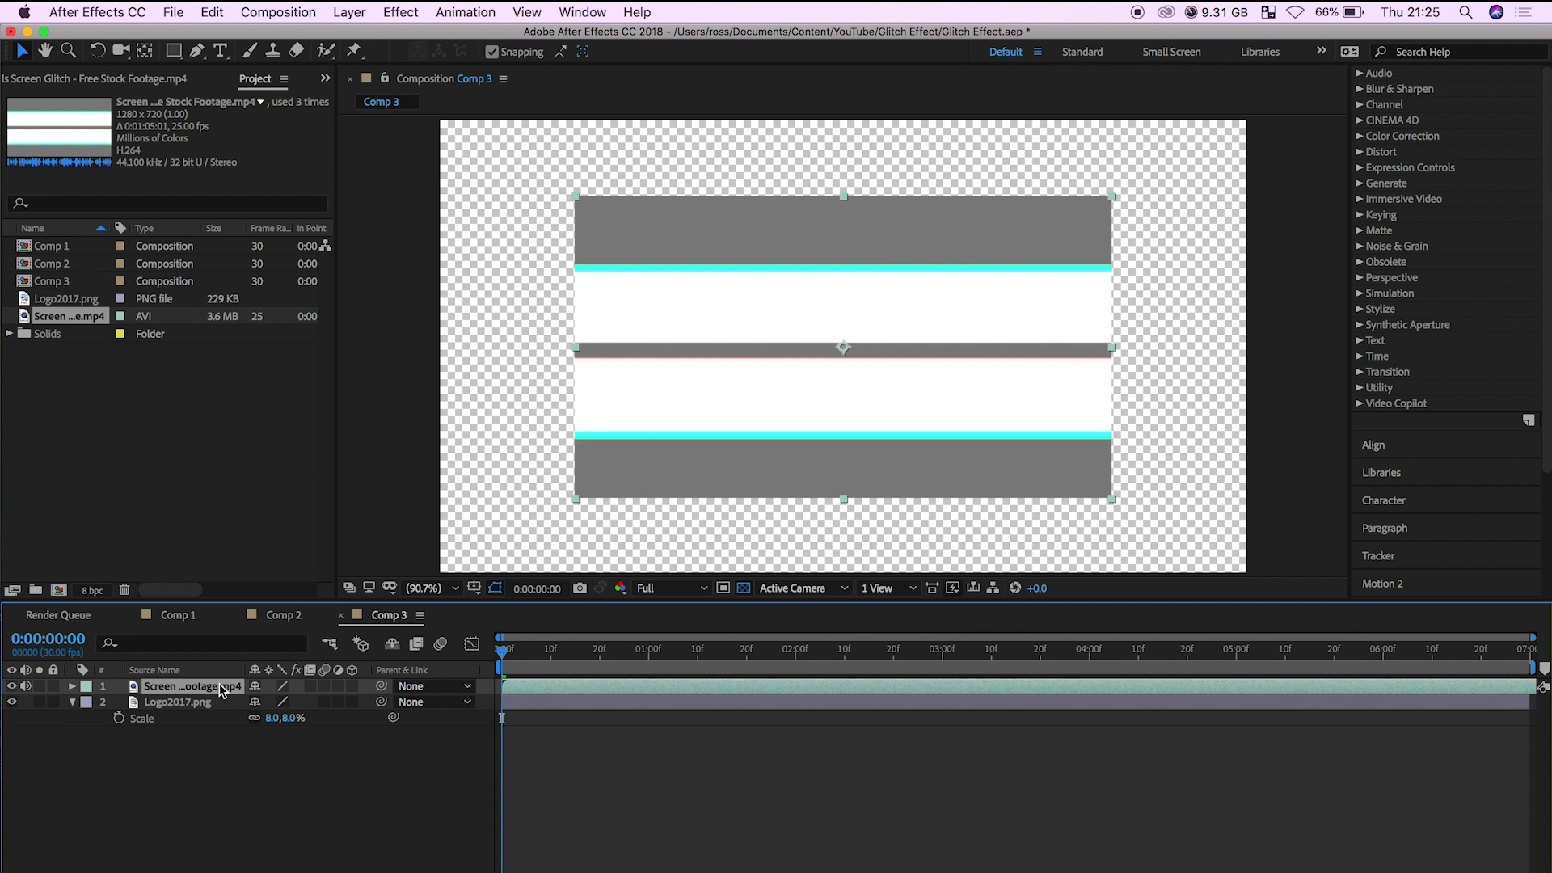
pyautogui.press('s')
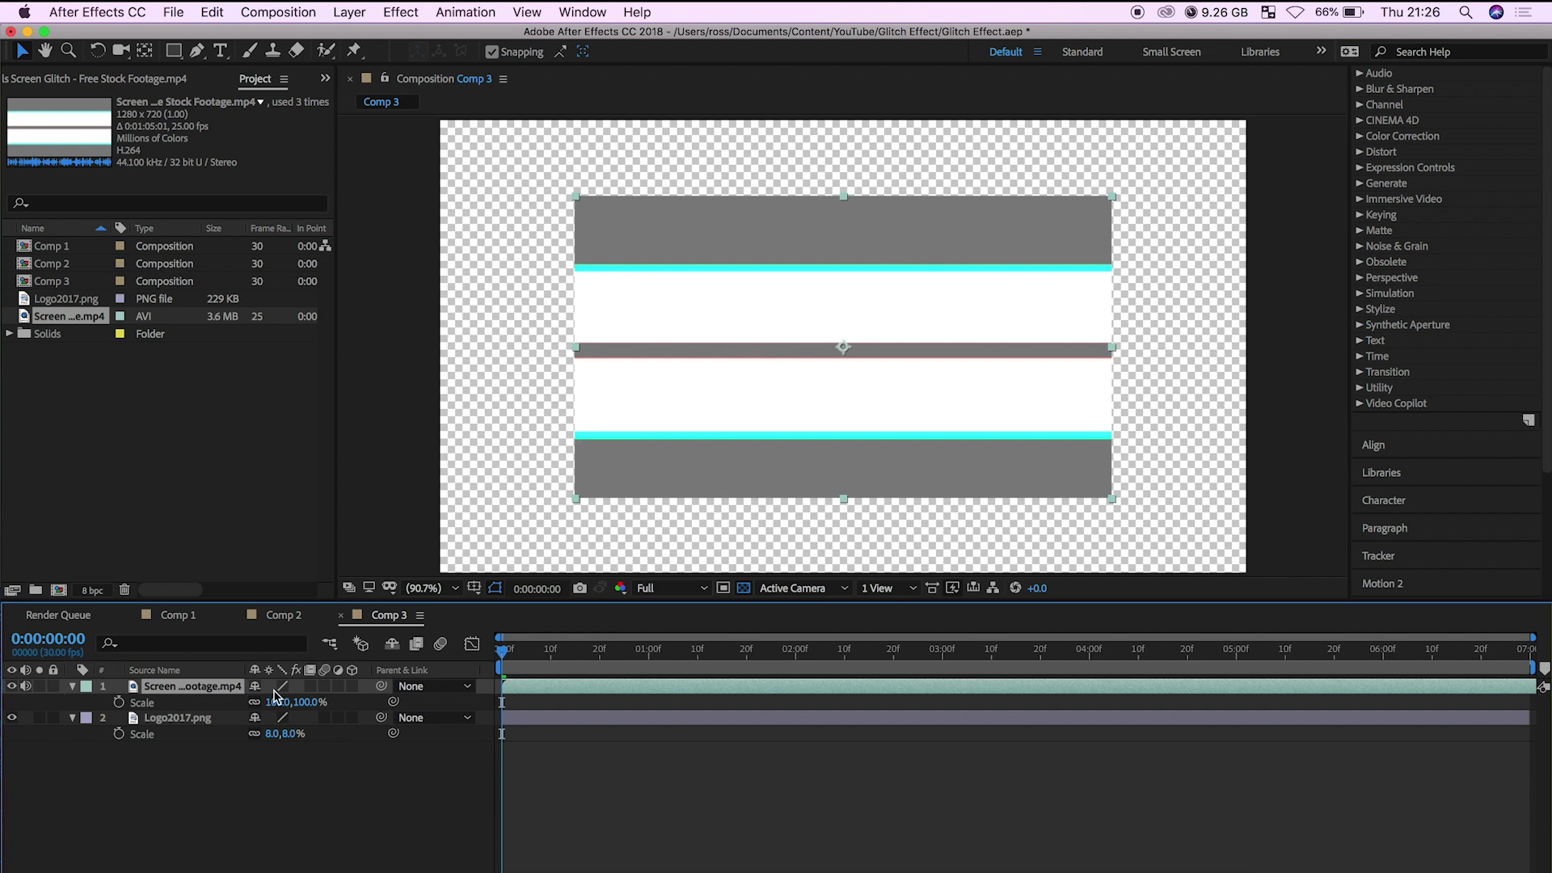
pyautogui.moveTo(273, 701); pyautogui.dragTo(327, 701)
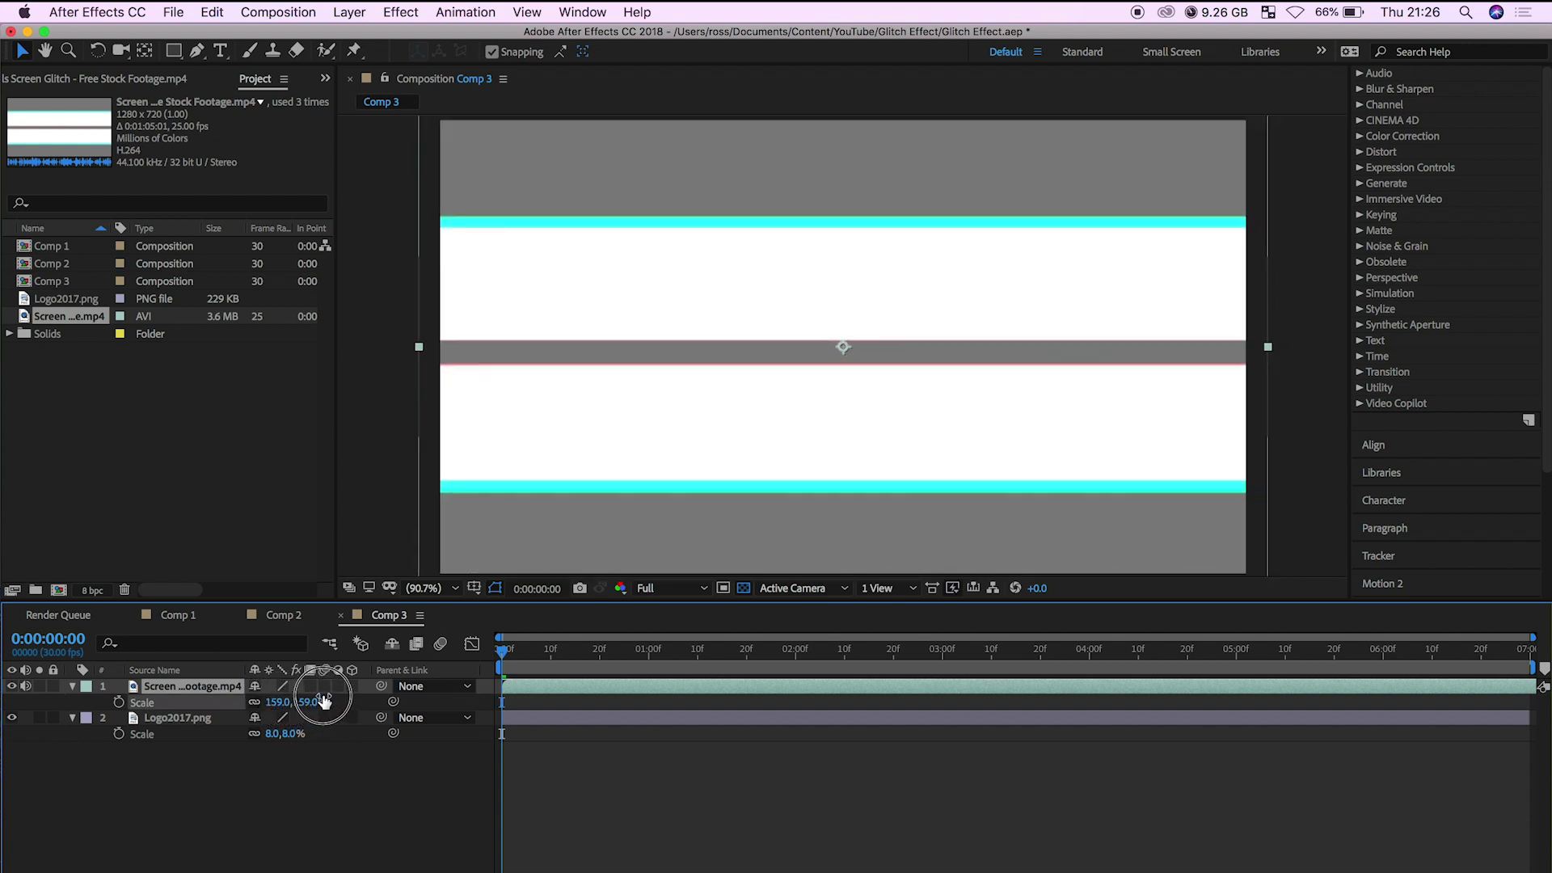
pyautogui.click(311, 770)
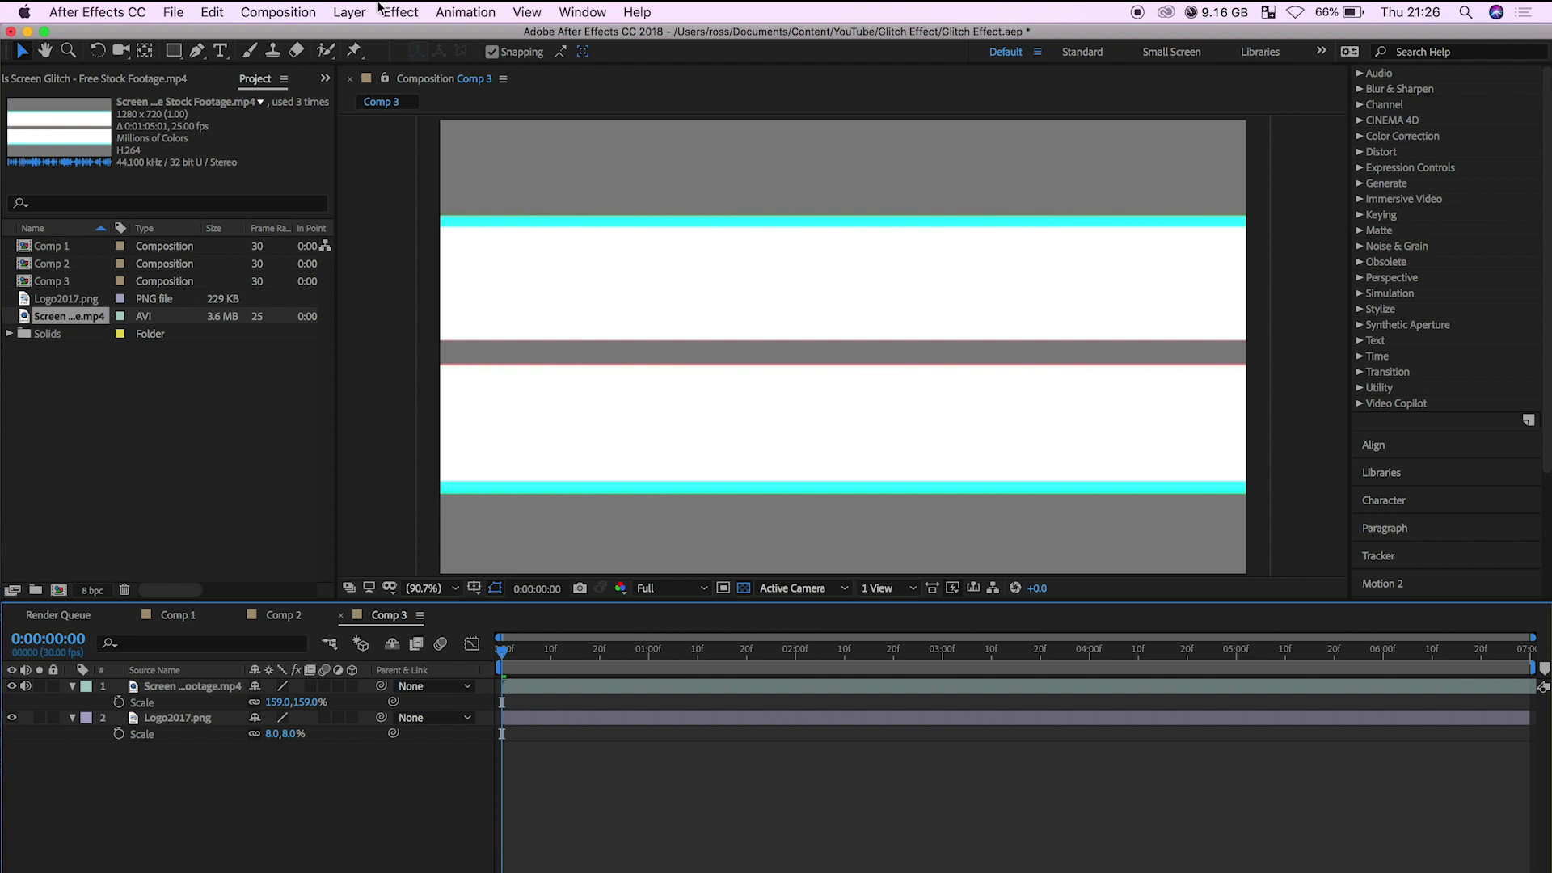
# Add a new adjustment layer to Comp 3
pyautogui.click(355, 11)
pyautogui.moveTo(528, 43)
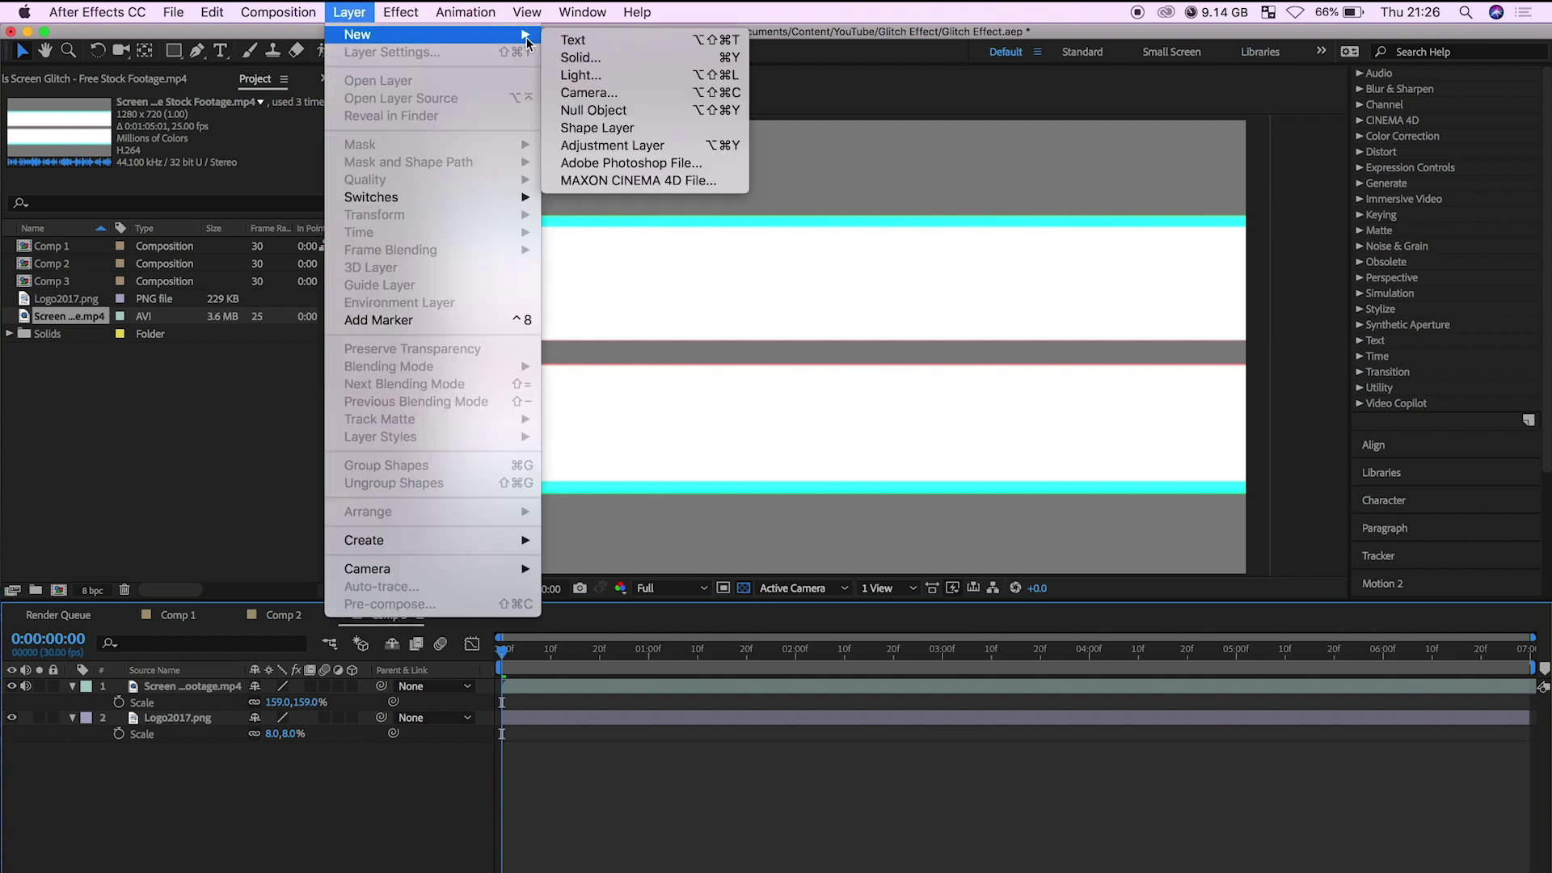
pyautogui.click(602, 145)
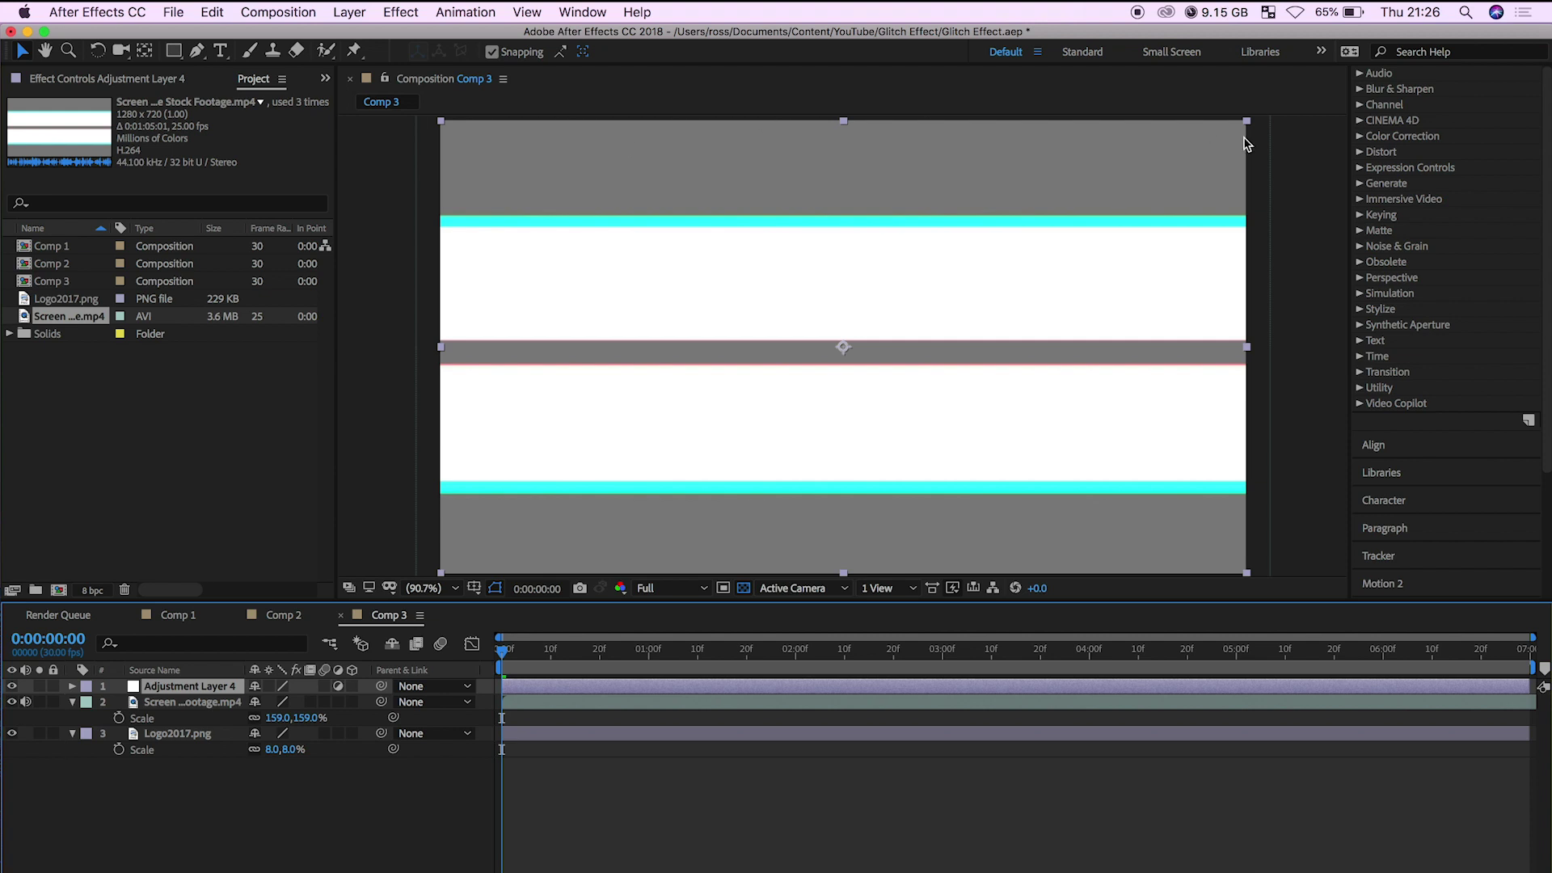
# Apply Displacement Map to the adjustment layer and hide the glitch footage layer
pyautogui.scroll(3, 1468, 253)
pyautogui.click(1439, 185)
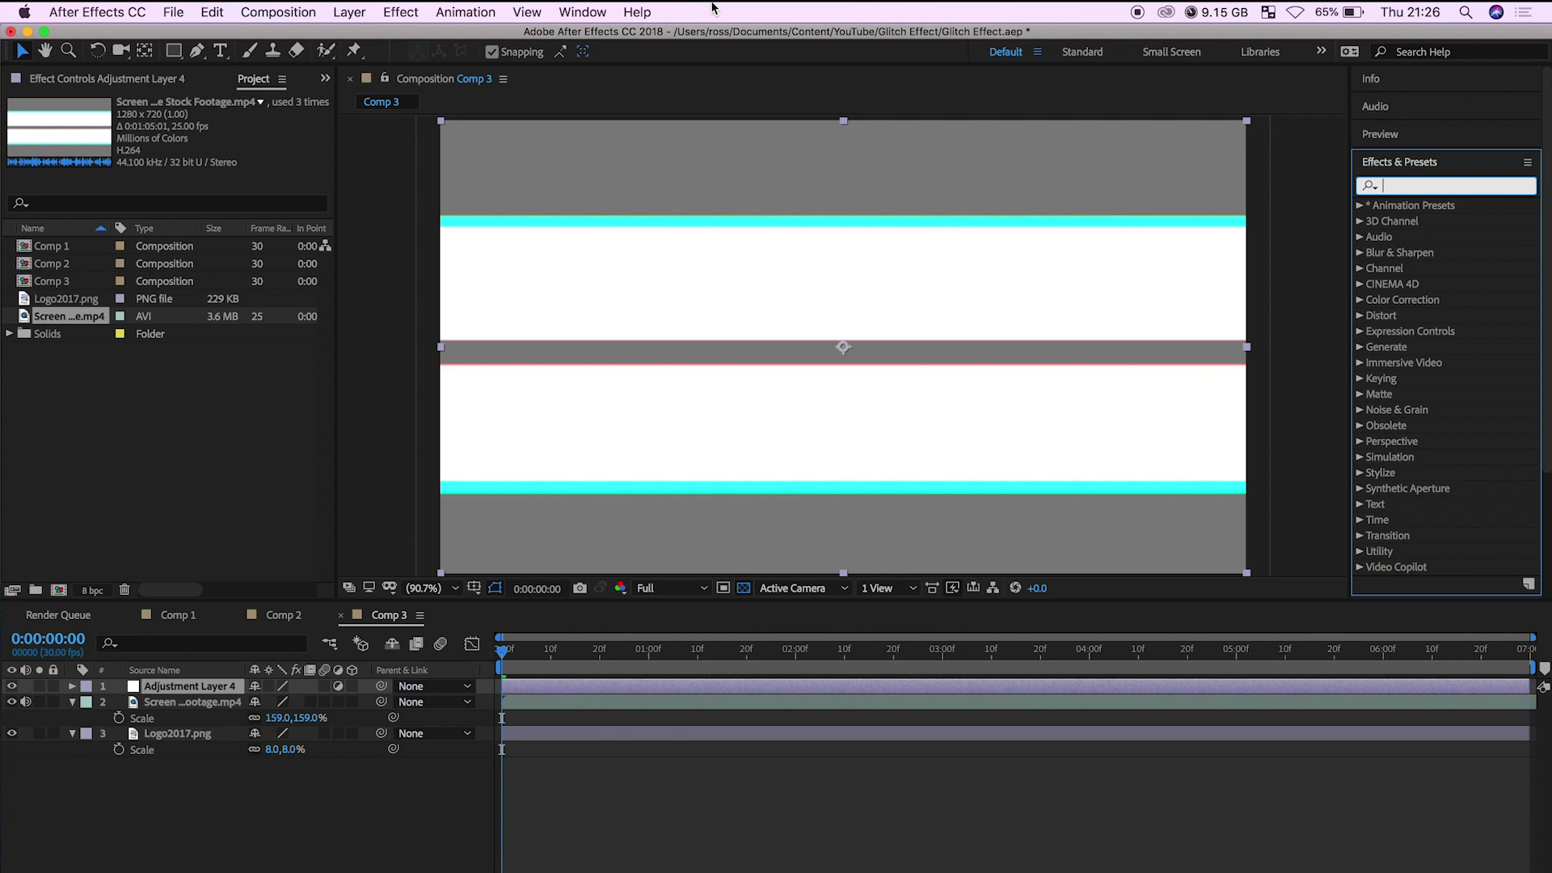
pyautogui.click(580, 12)
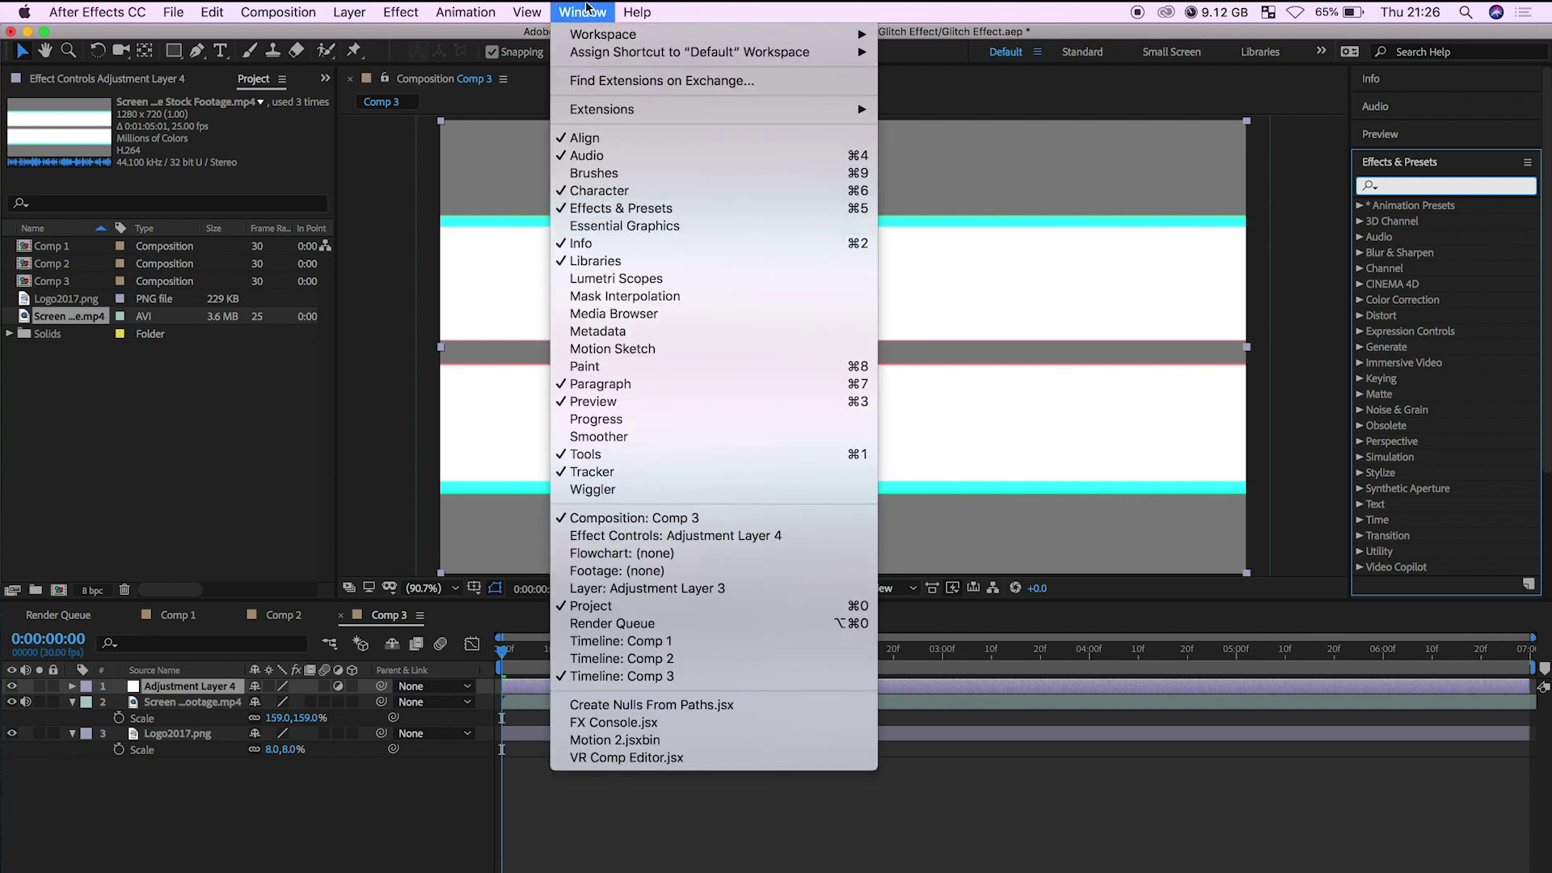
pyautogui.click(595, 214)
pyautogui.write('displace')
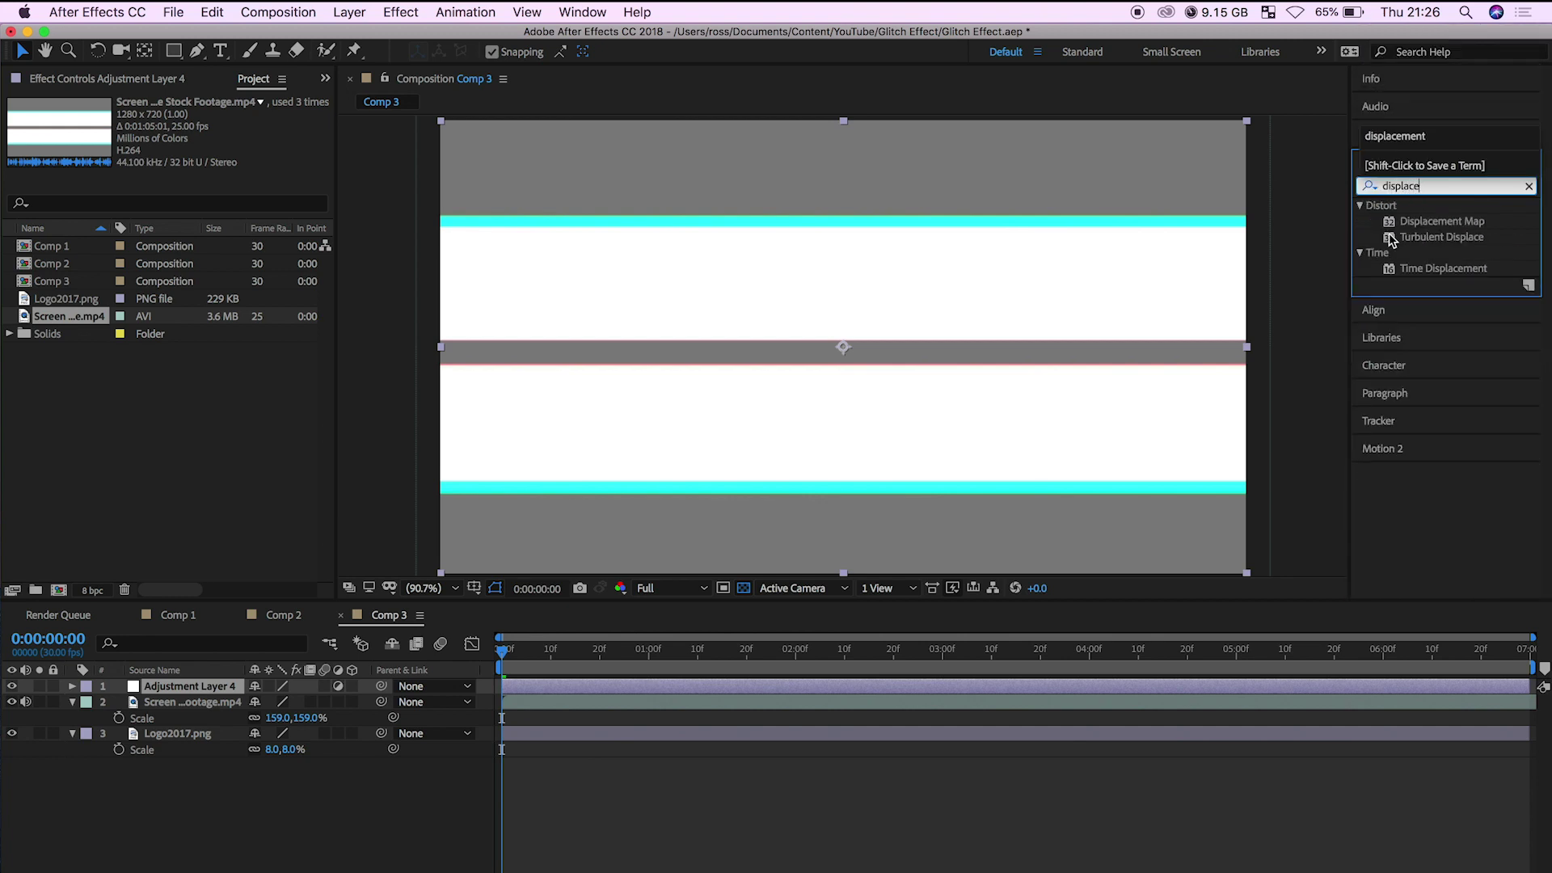
pyautogui.doubleClick(1387, 222)
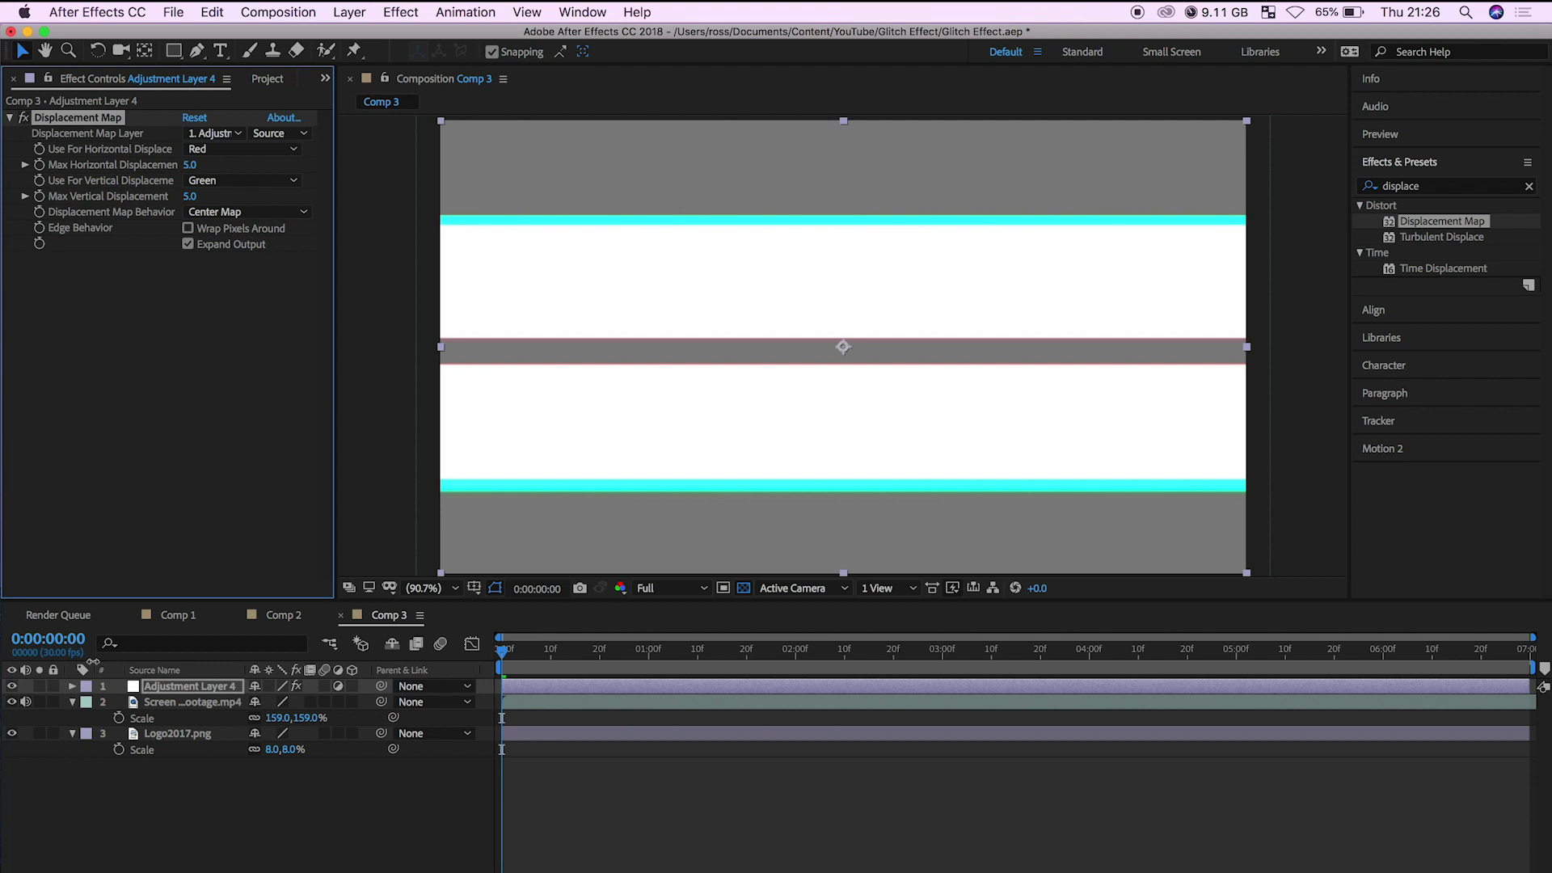
pyautogui.click(11, 701)
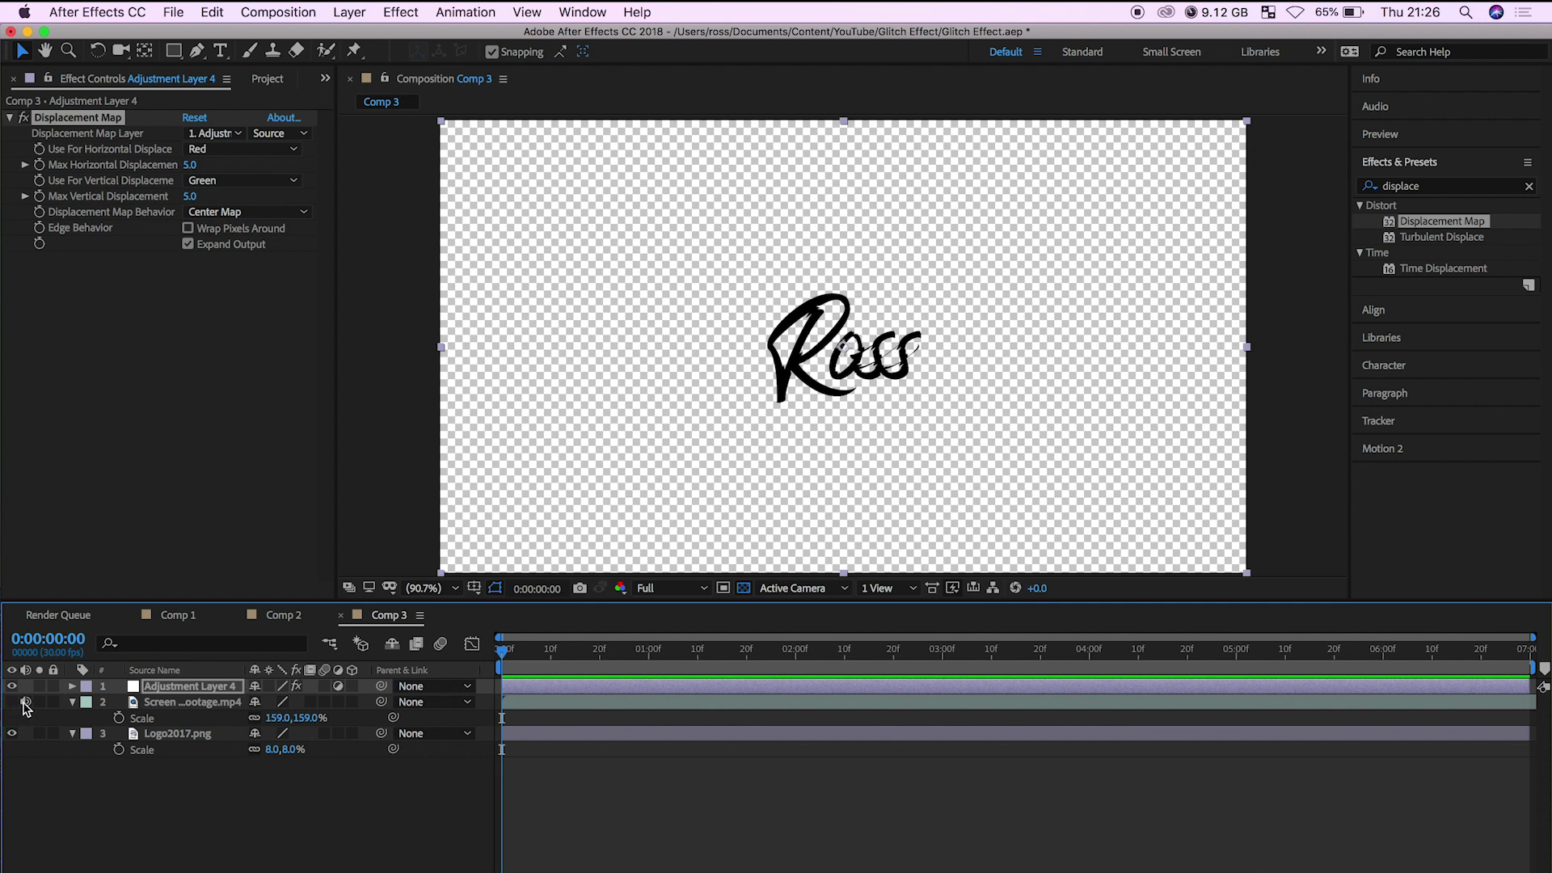
# Mute the glitch footage's audio and choose it as the Displacement Map's map layer
pyautogui.click(26, 702)
pyautogui.moveTo(514, 655); pyautogui.dragTo(784, 678)
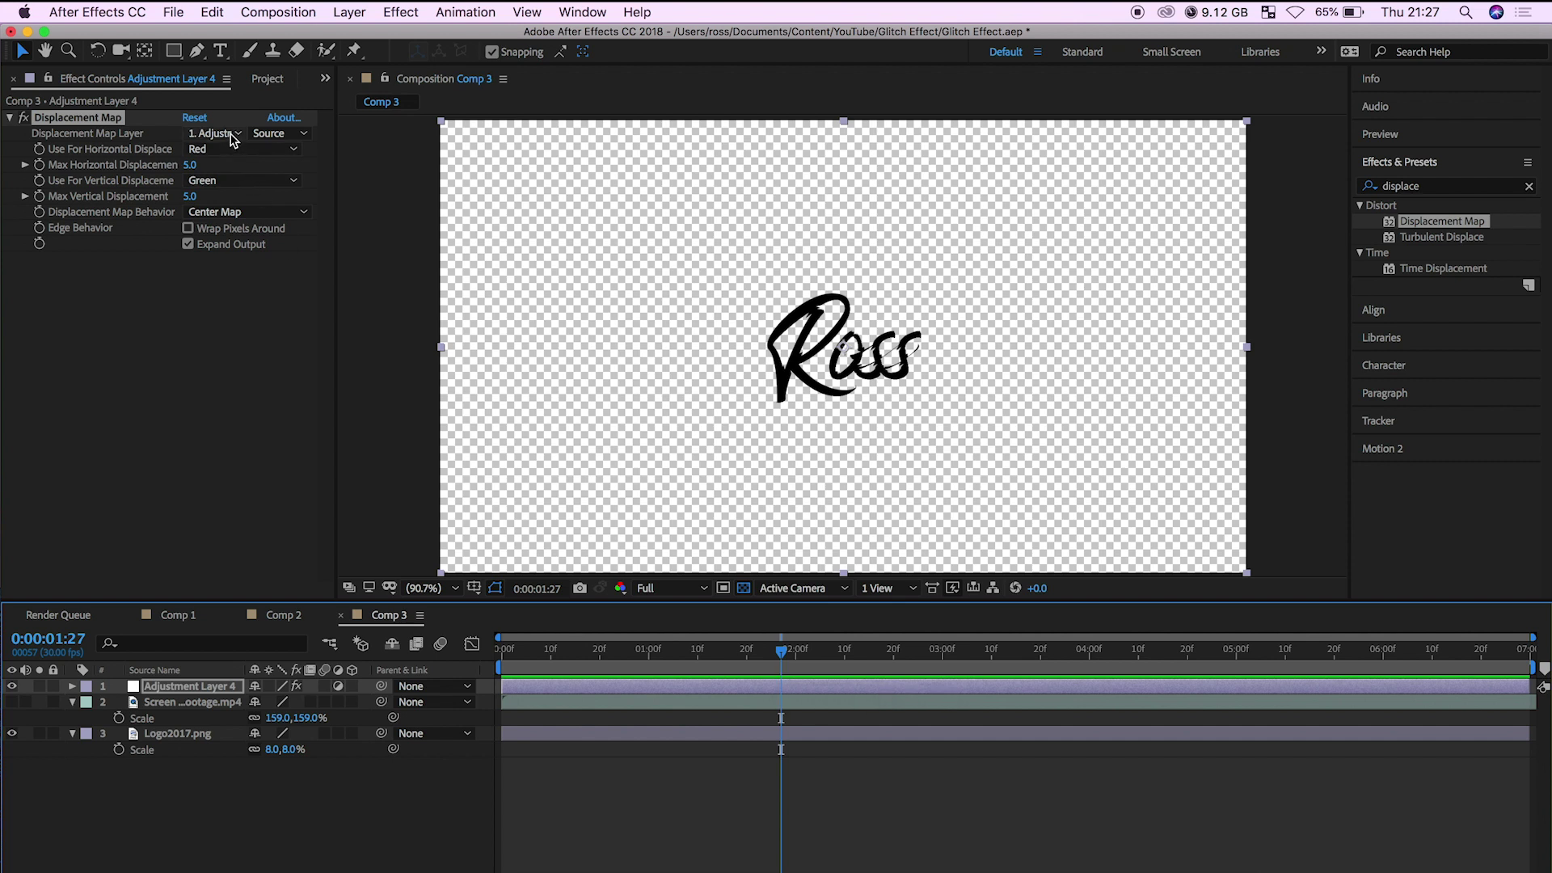
pyautogui.click(232, 135)
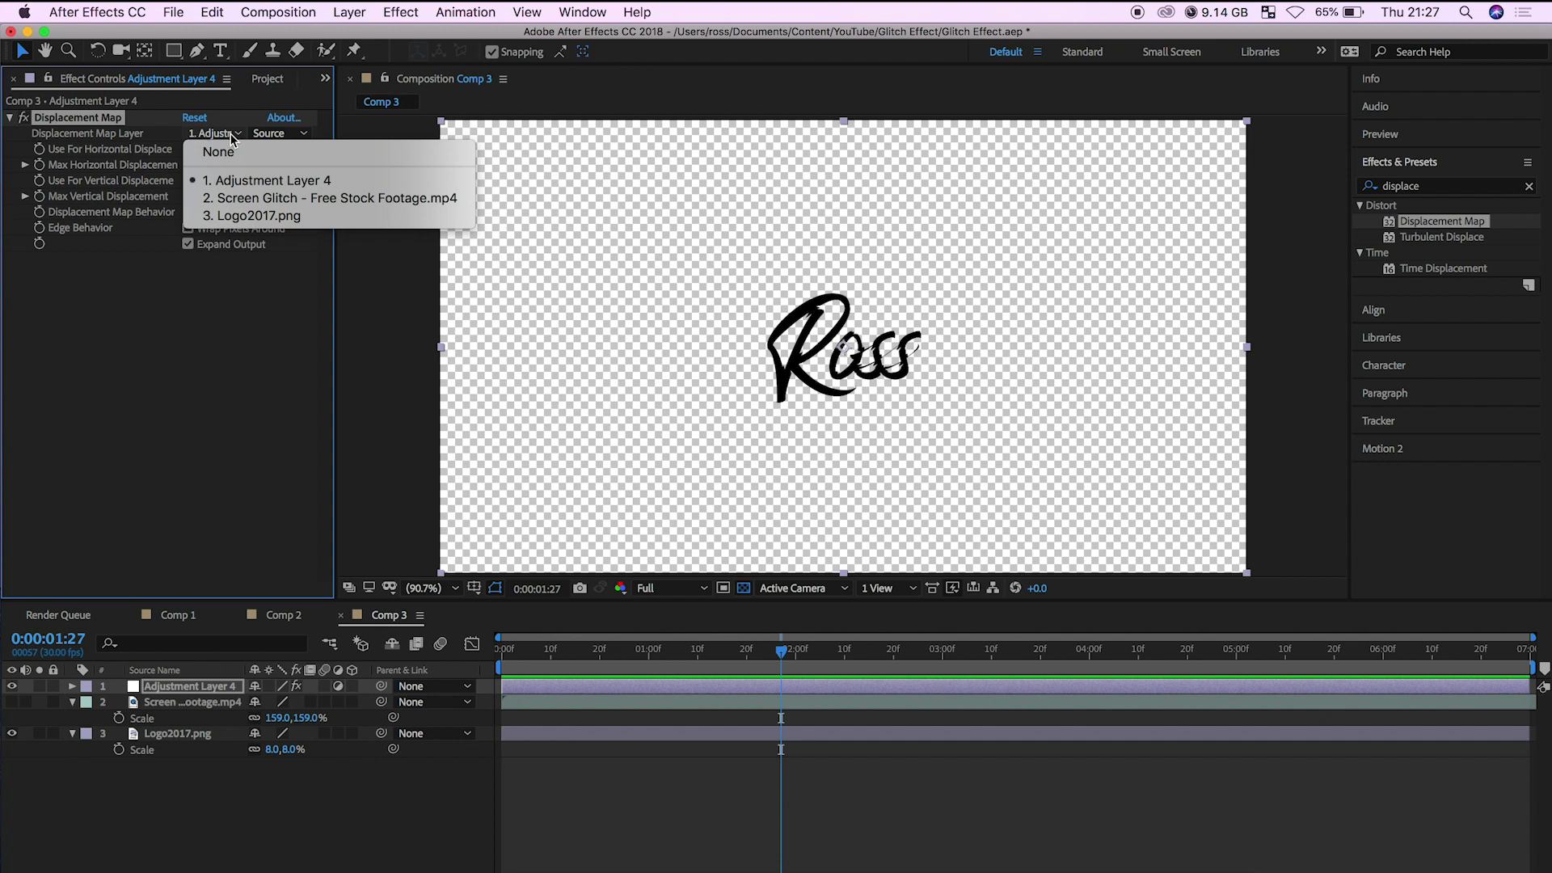
pyautogui.click(231, 137)
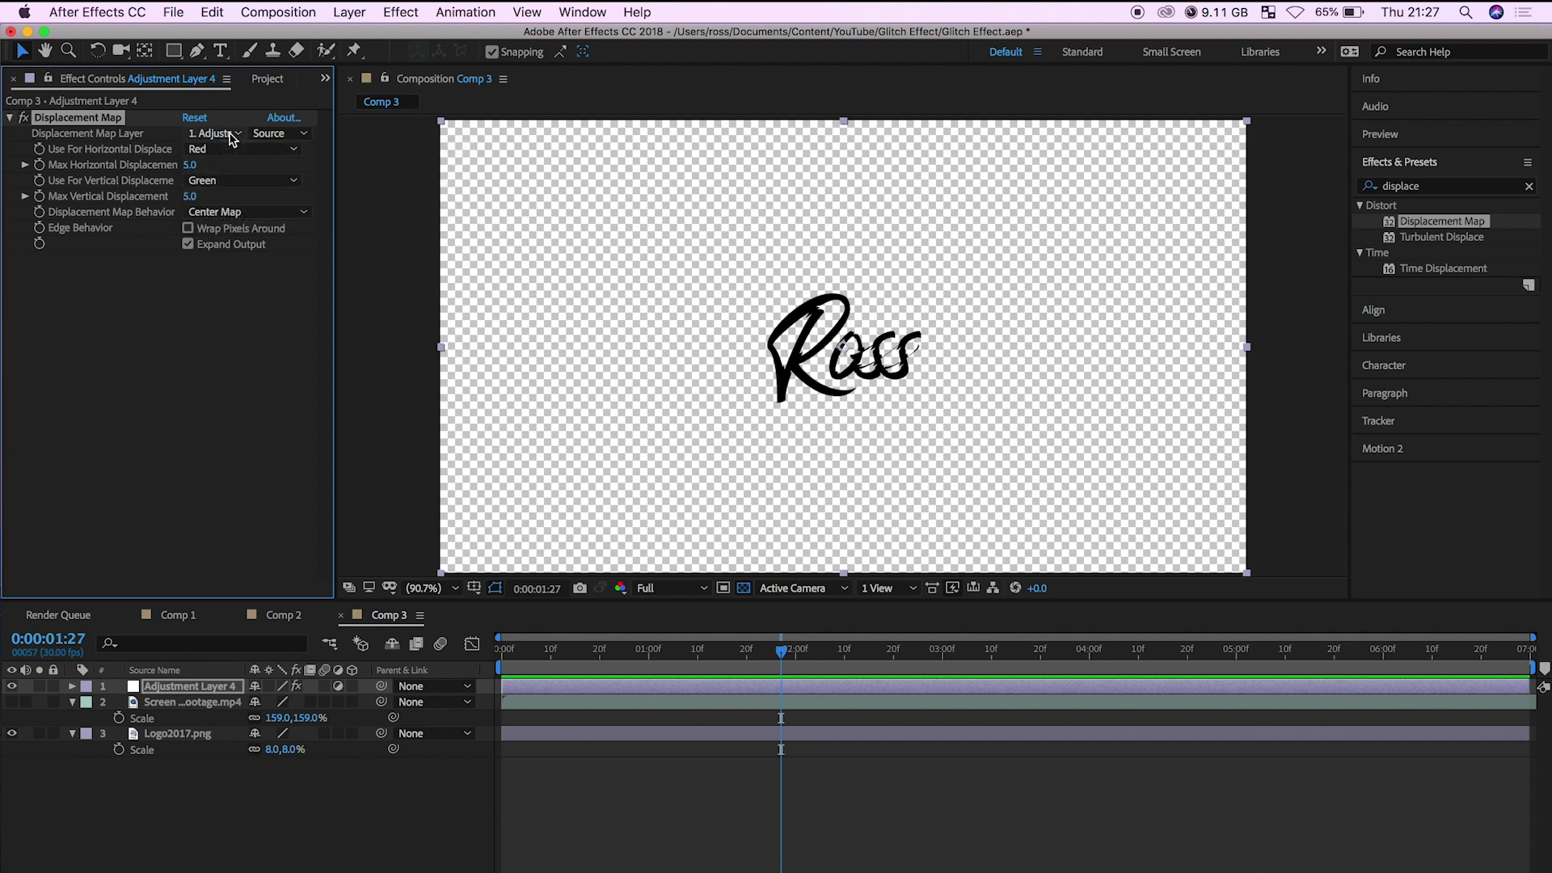
pyautogui.click(232, 138)
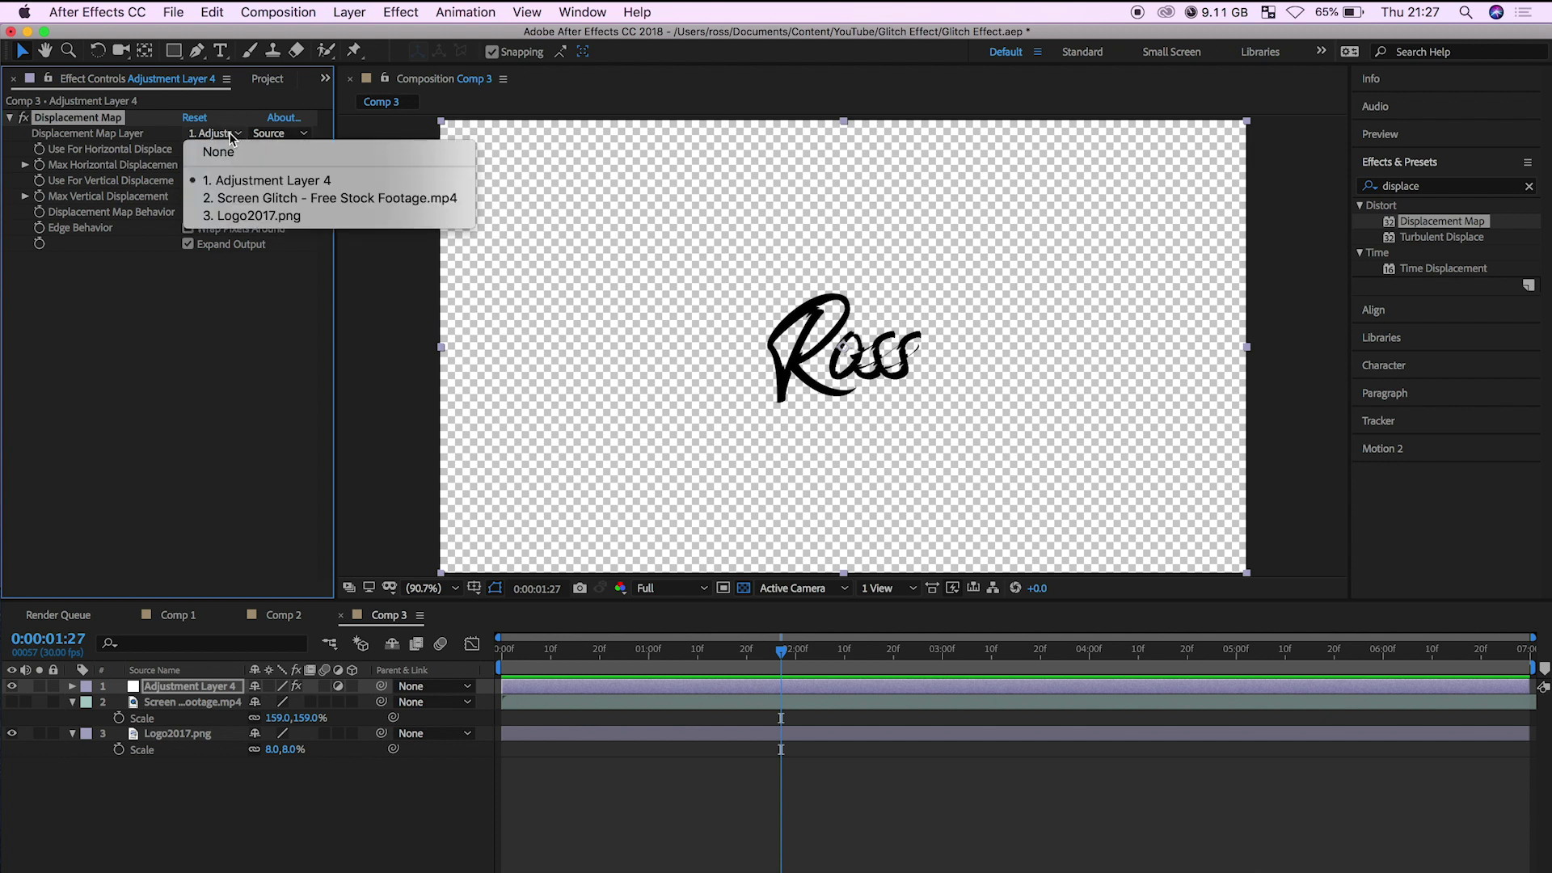
pyautogui.click(251, 199)
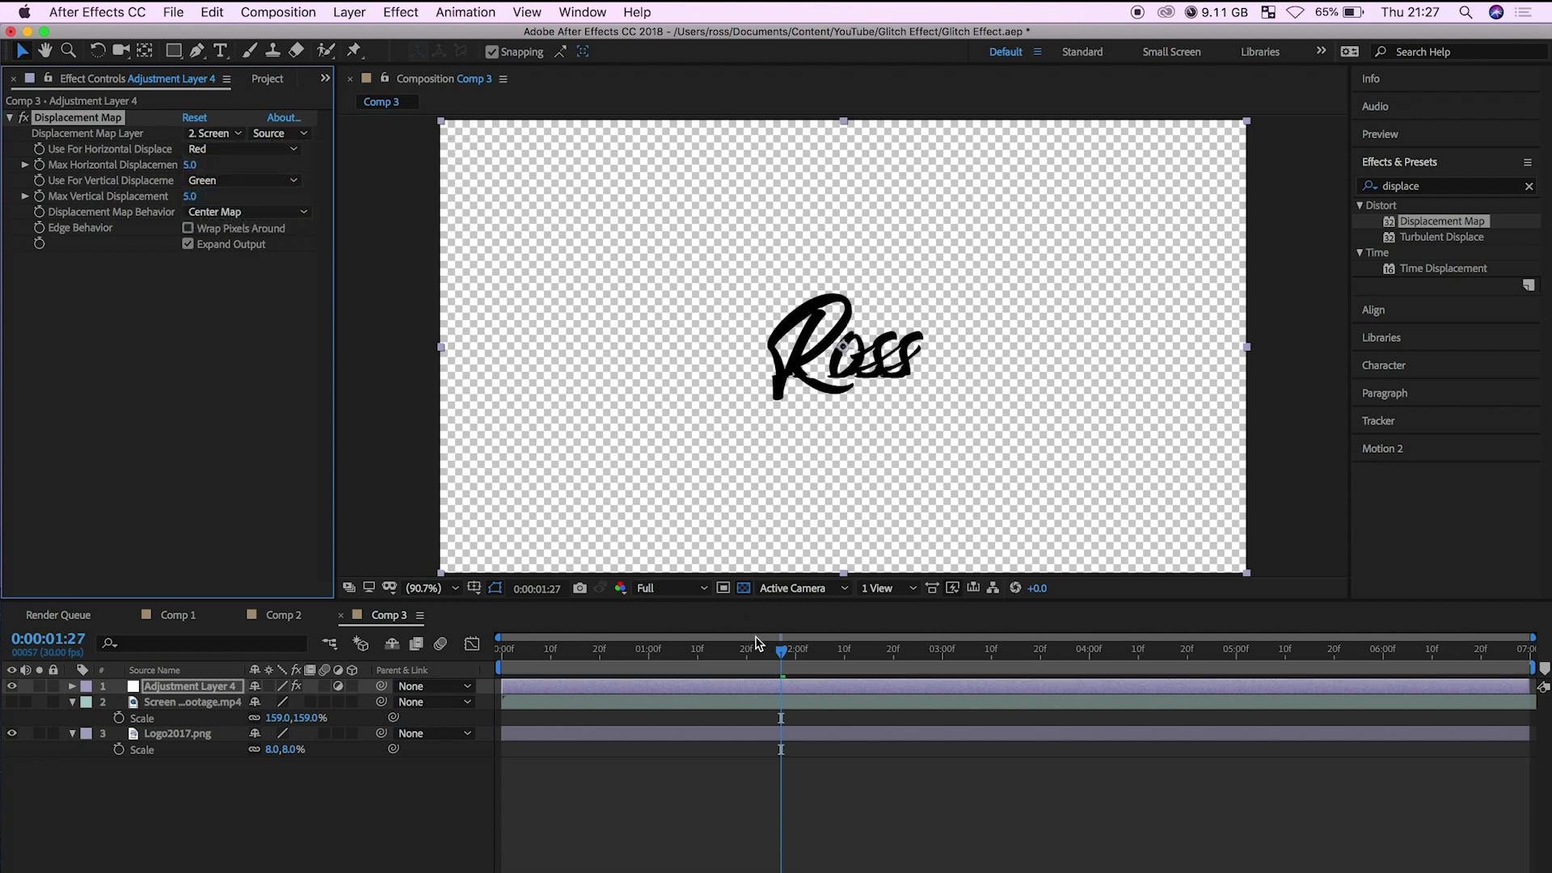
# Keep the Screen footage layer hidden and scrub the timeline to preview the logo glitch
pyautogui.moveTo(781, 649); pyautogui.dragTo(716, 653)
pyautogui.click(11, 702)
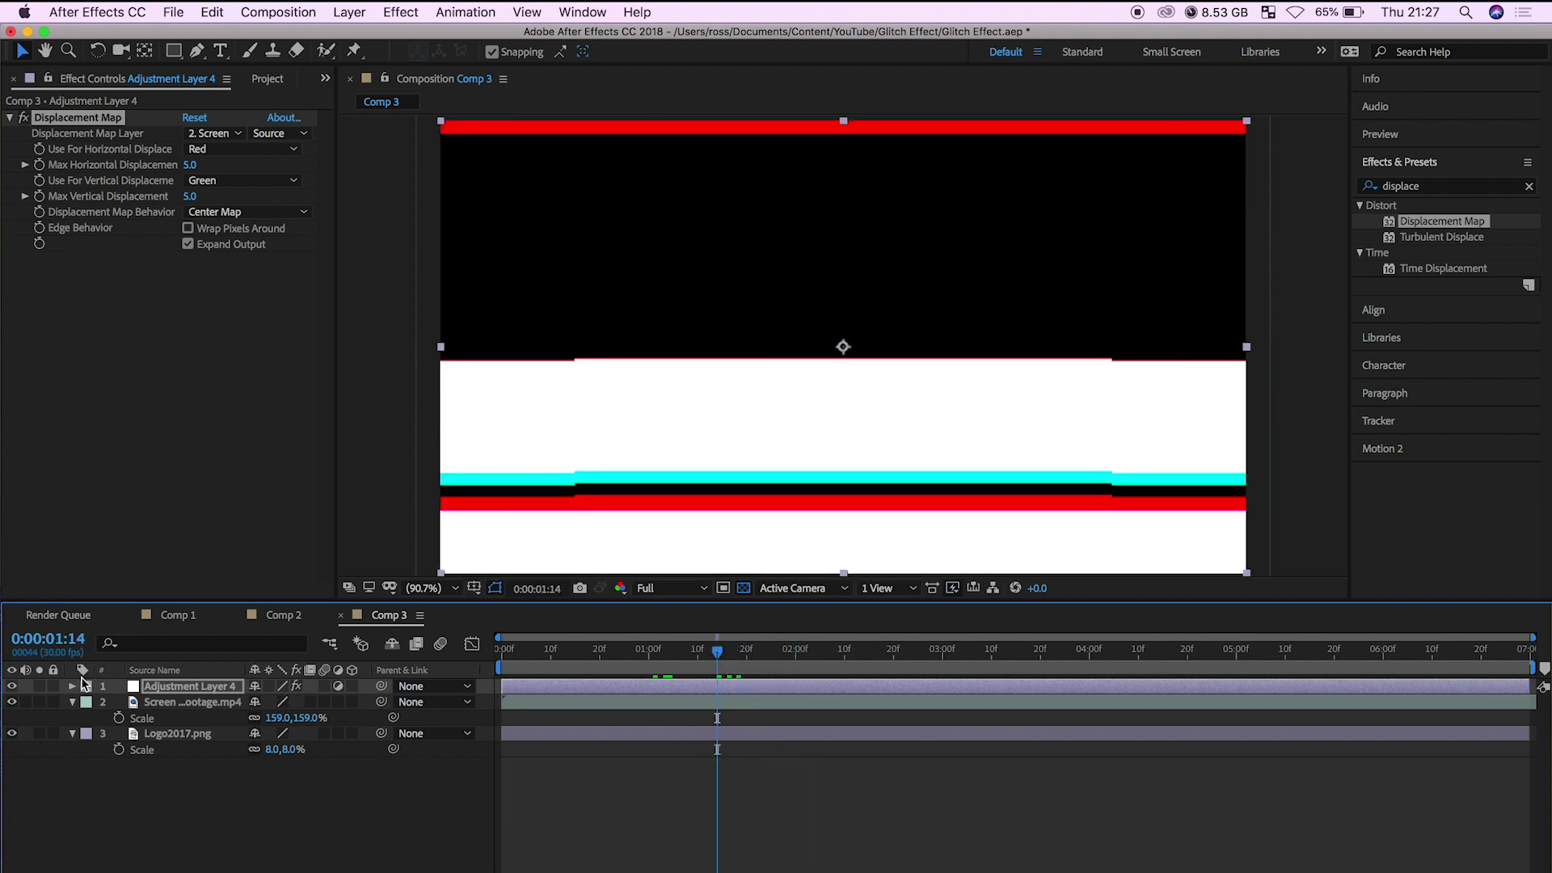
pyautogui.click(12, 701)
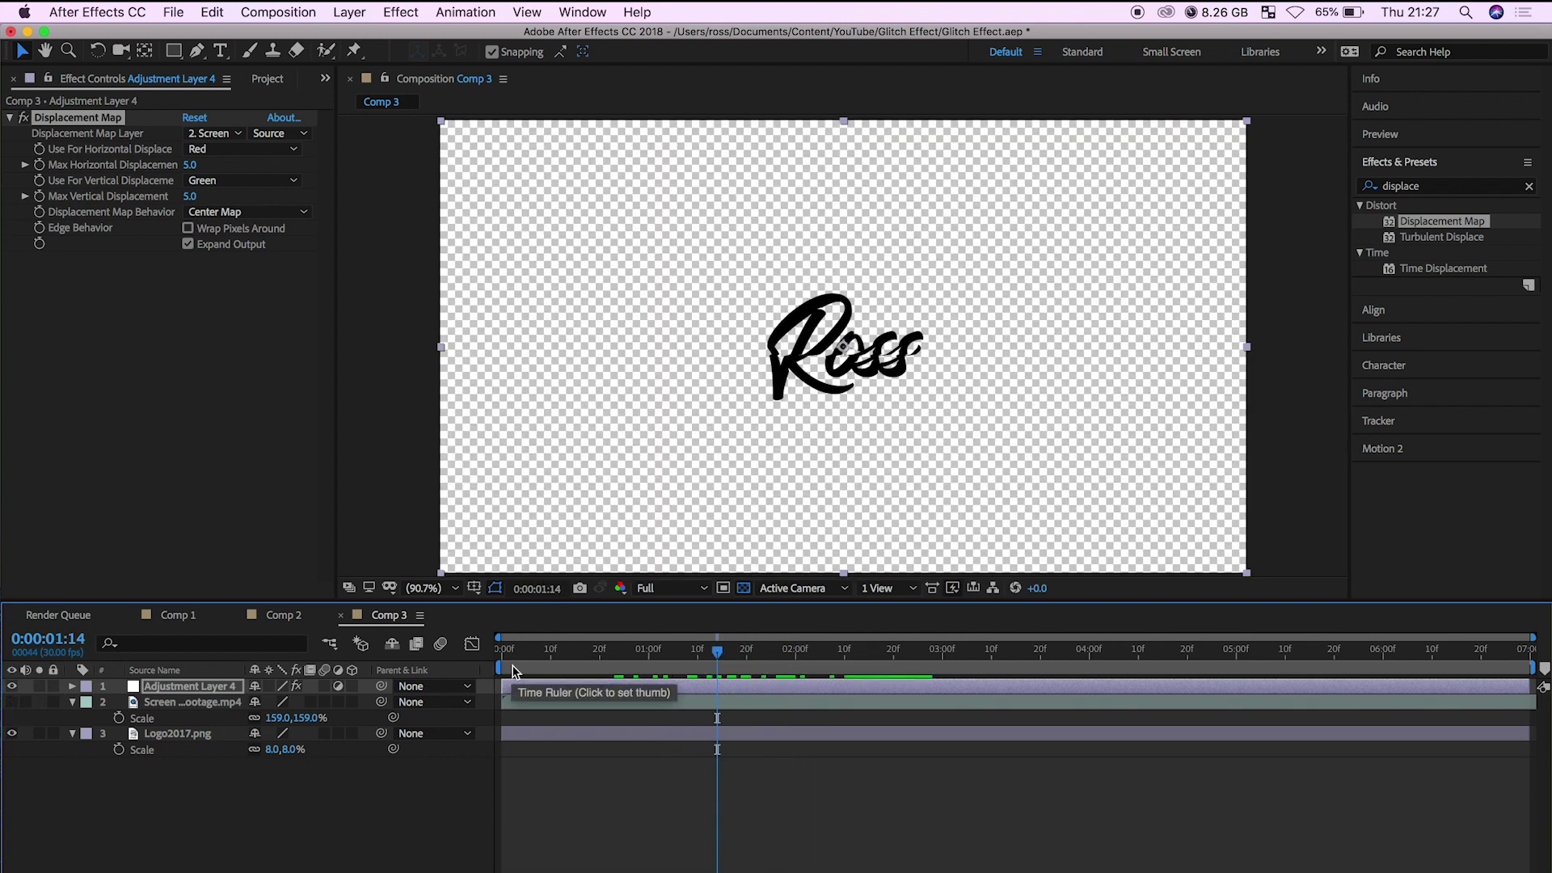
pyautogui.moveTo(558, 650); pyautogui.dragTo(644, 655)
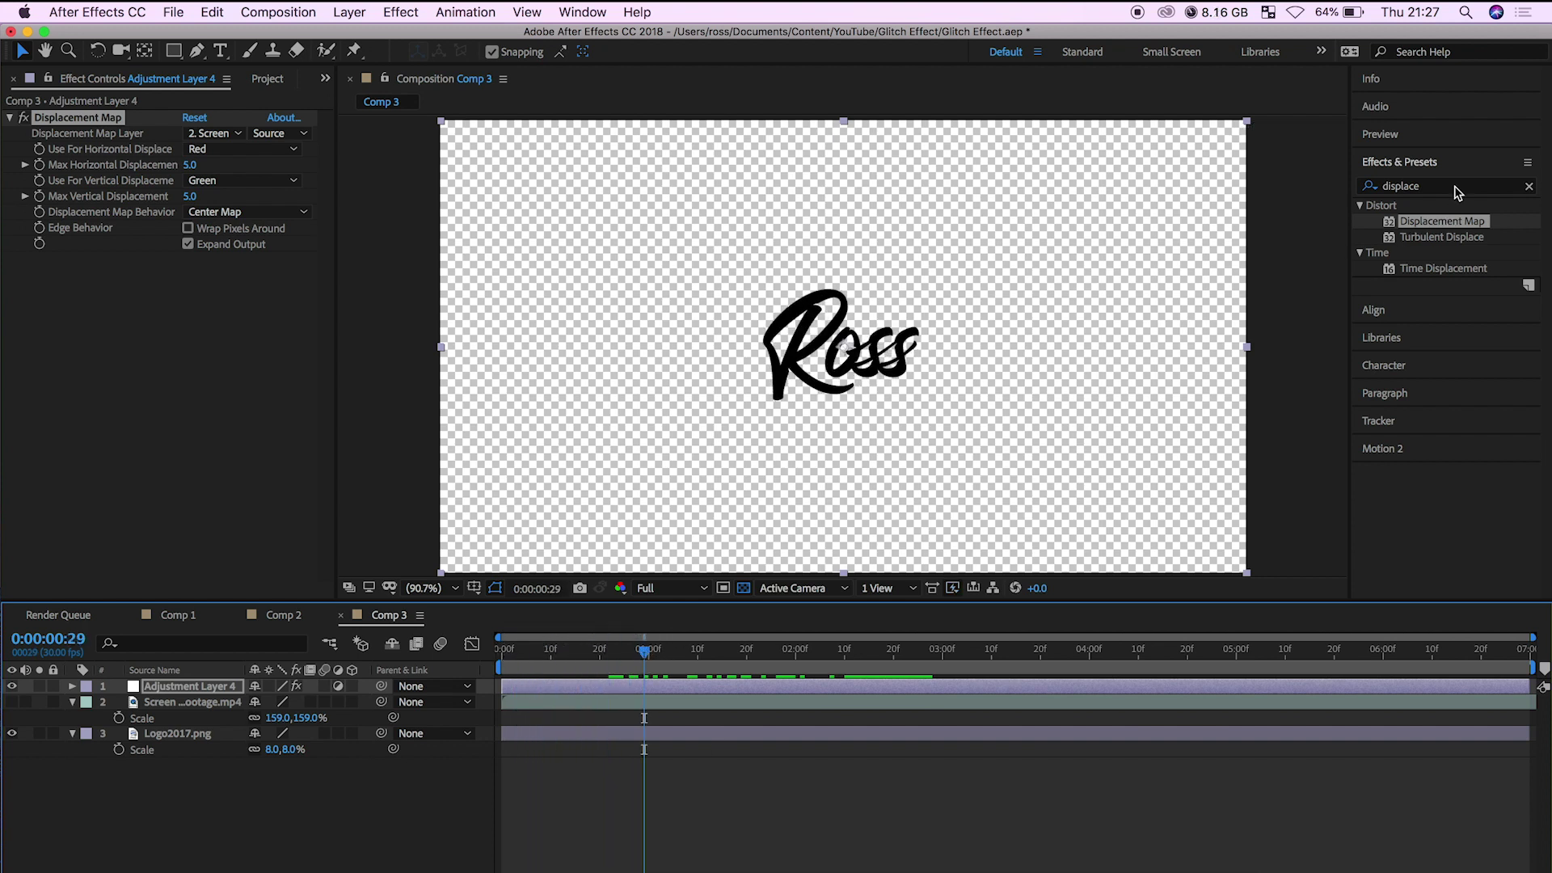
# Search 'vr chrom' and apply VR Chromatic Aberrations to the adjustment layer
pyautogui.click(1401, 187)
pyautogui.doubleClick(1401, 186)
pyautogui.press('BackSpace')
pyautogui.write('vr chrom')
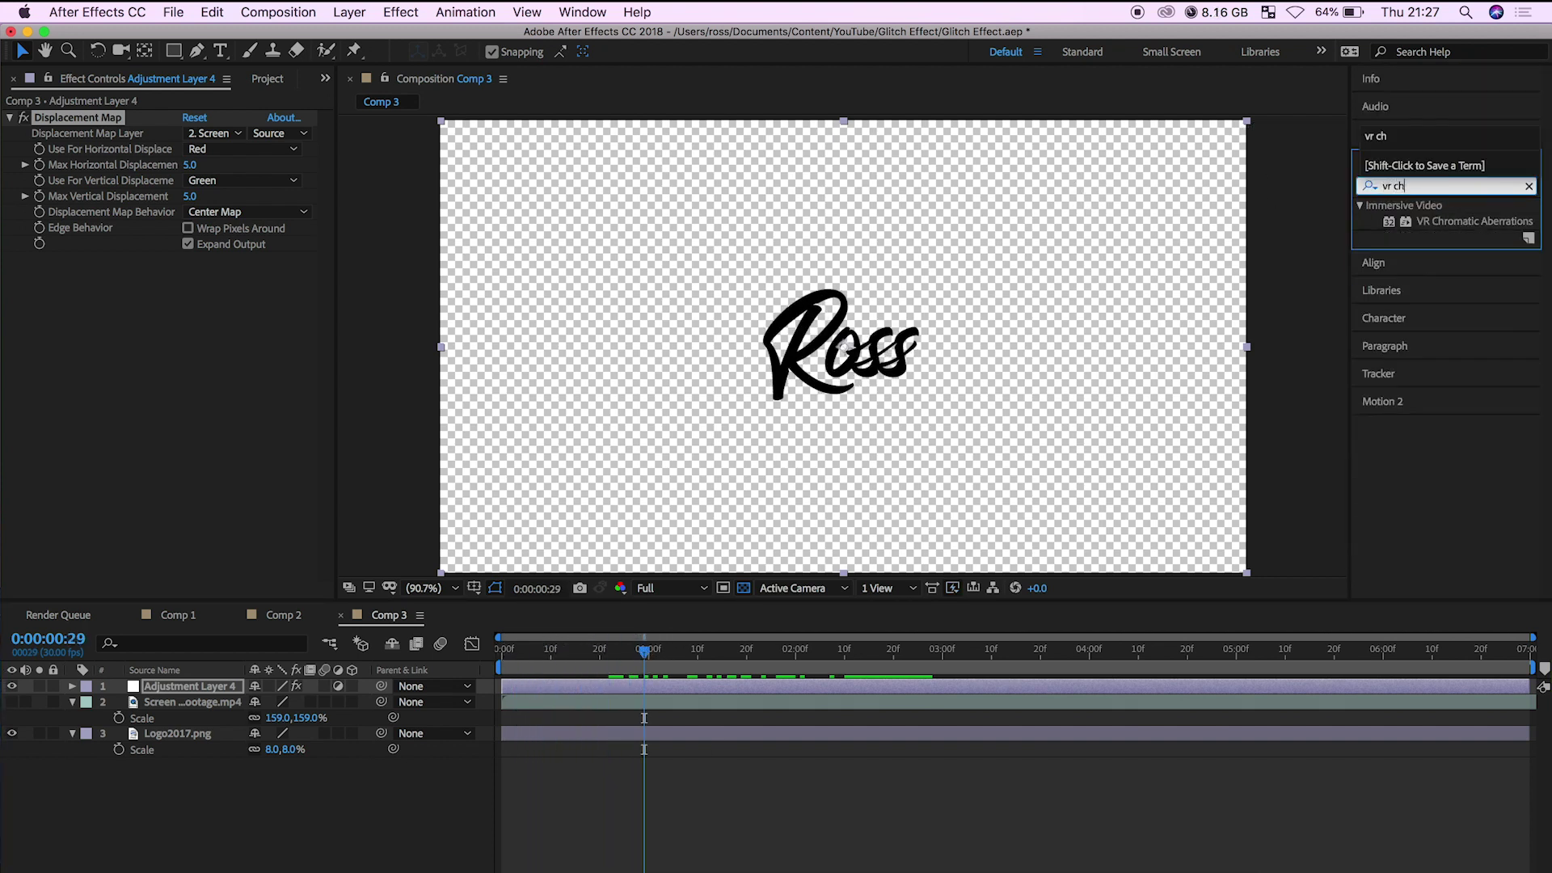
pyautogui.doubleClick(1386, 222)
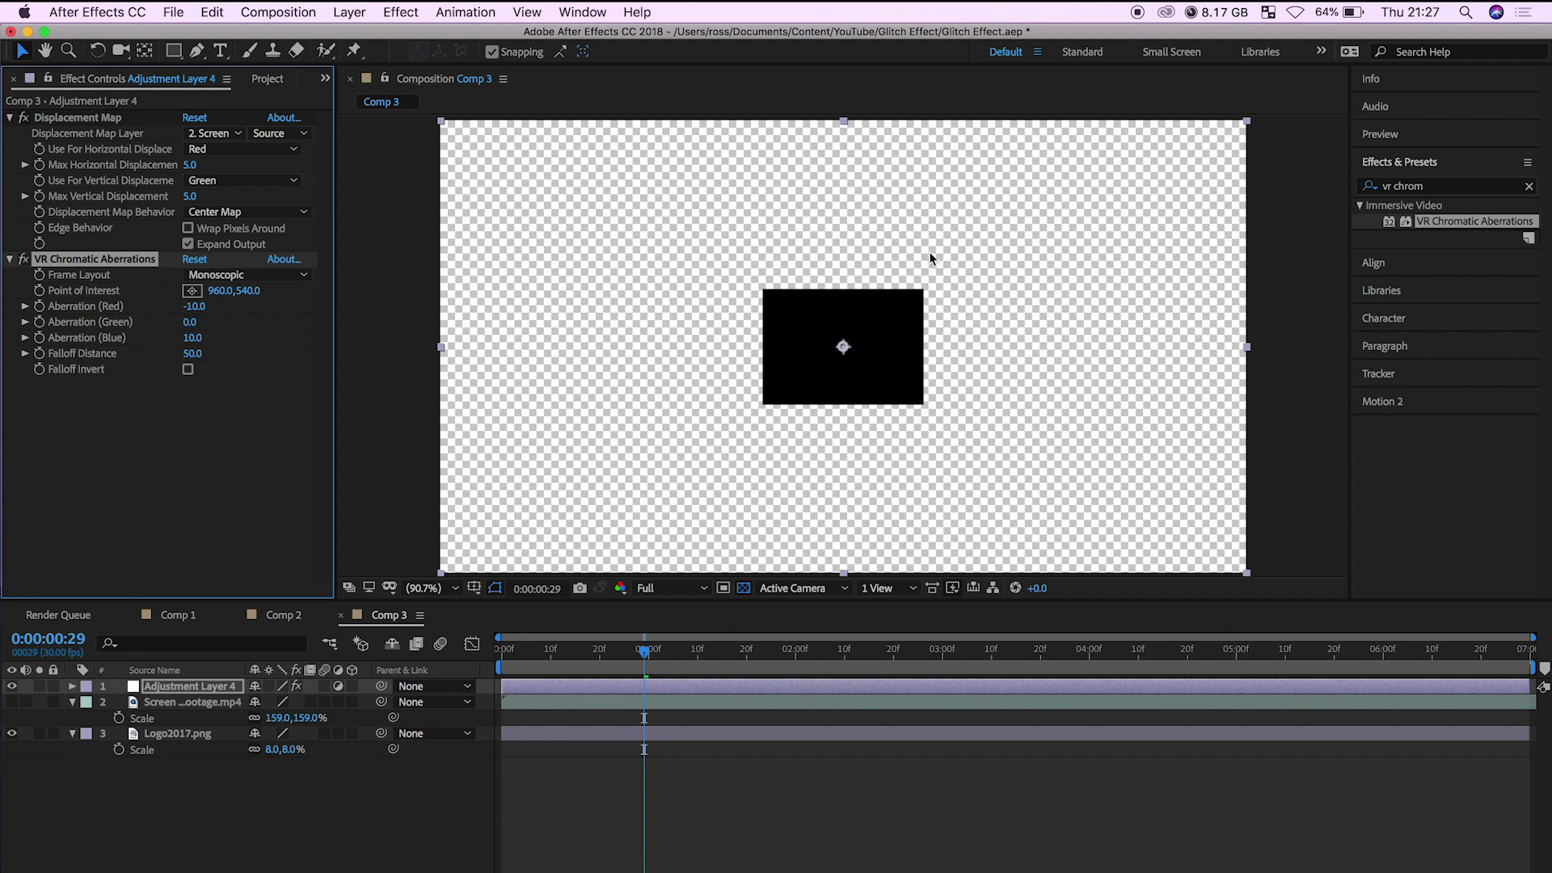
# Create a comp-size white solid and move it to the bottom of the layer stack
pyautogui.click(362, 11)
pyautogui.moveTo(381, 36)
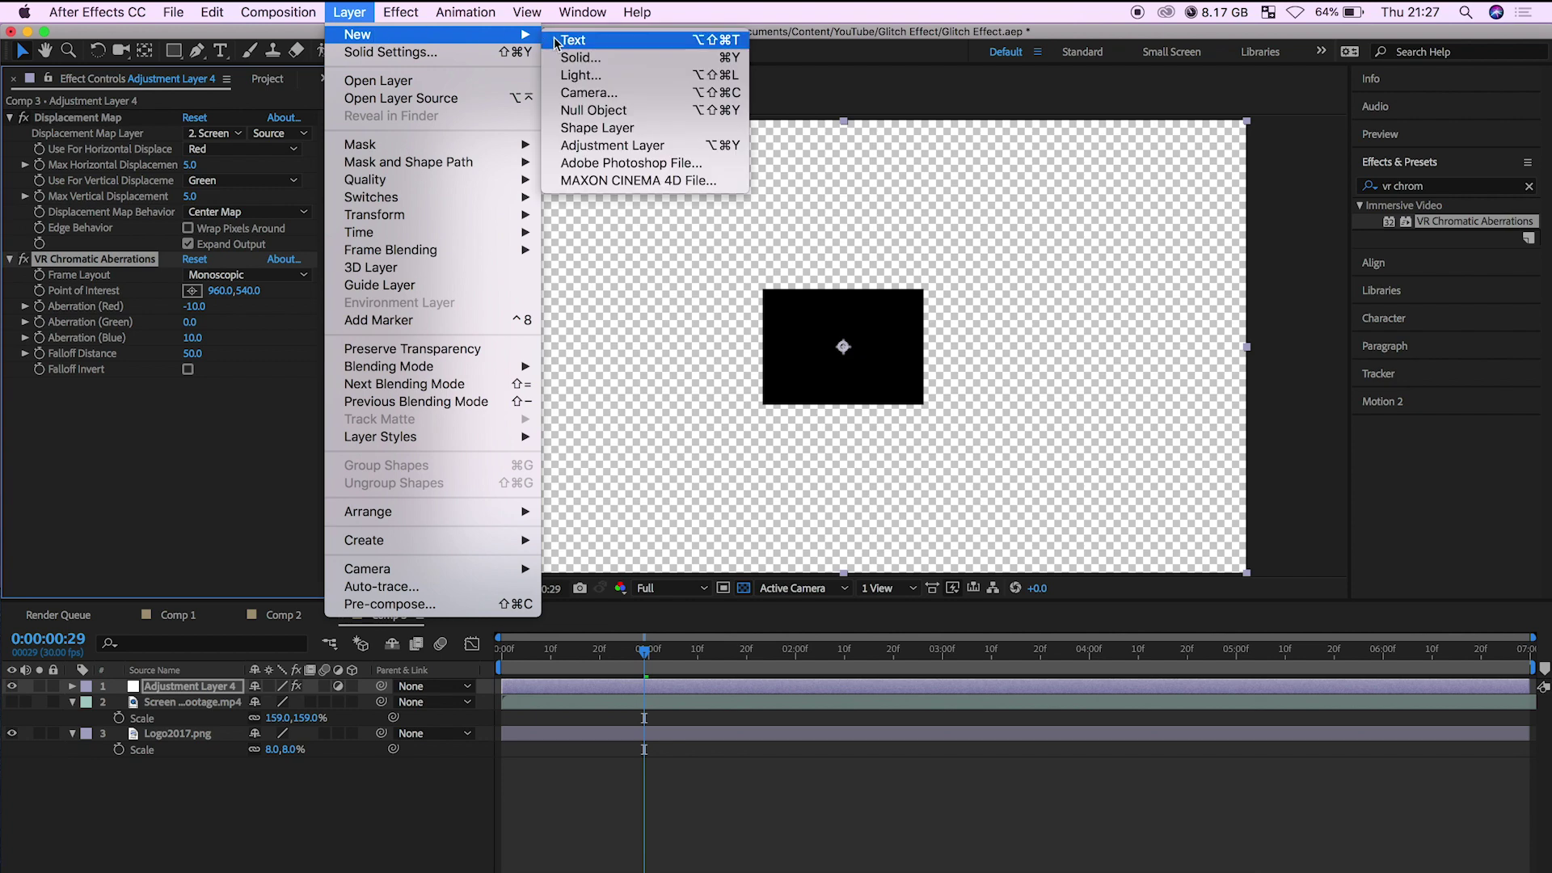
pyautogui.click(575, 58)
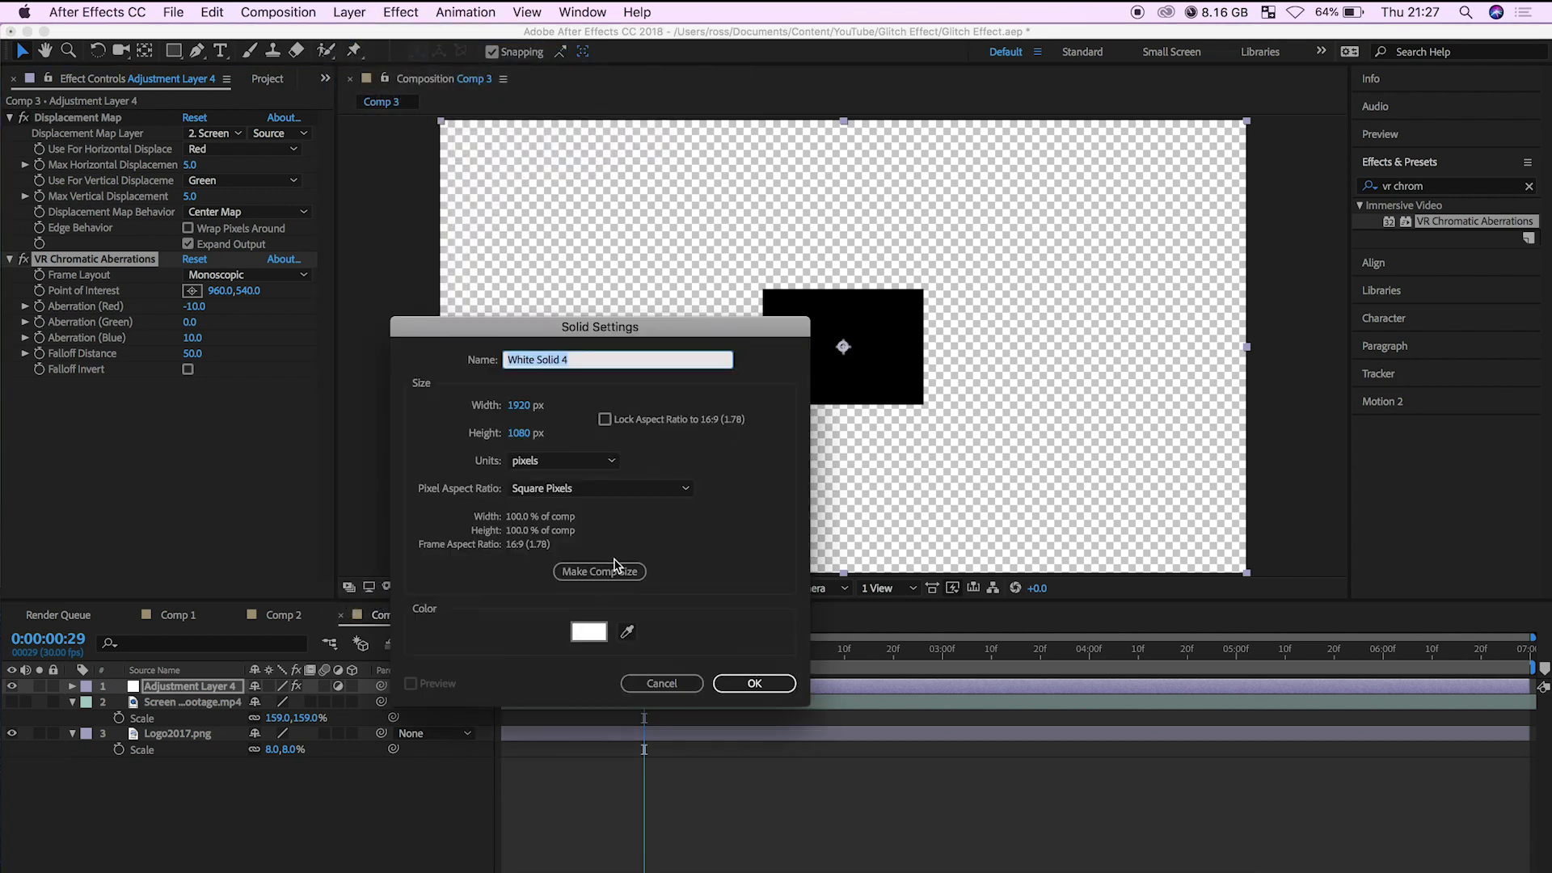
pyautogui.click(613, 570)
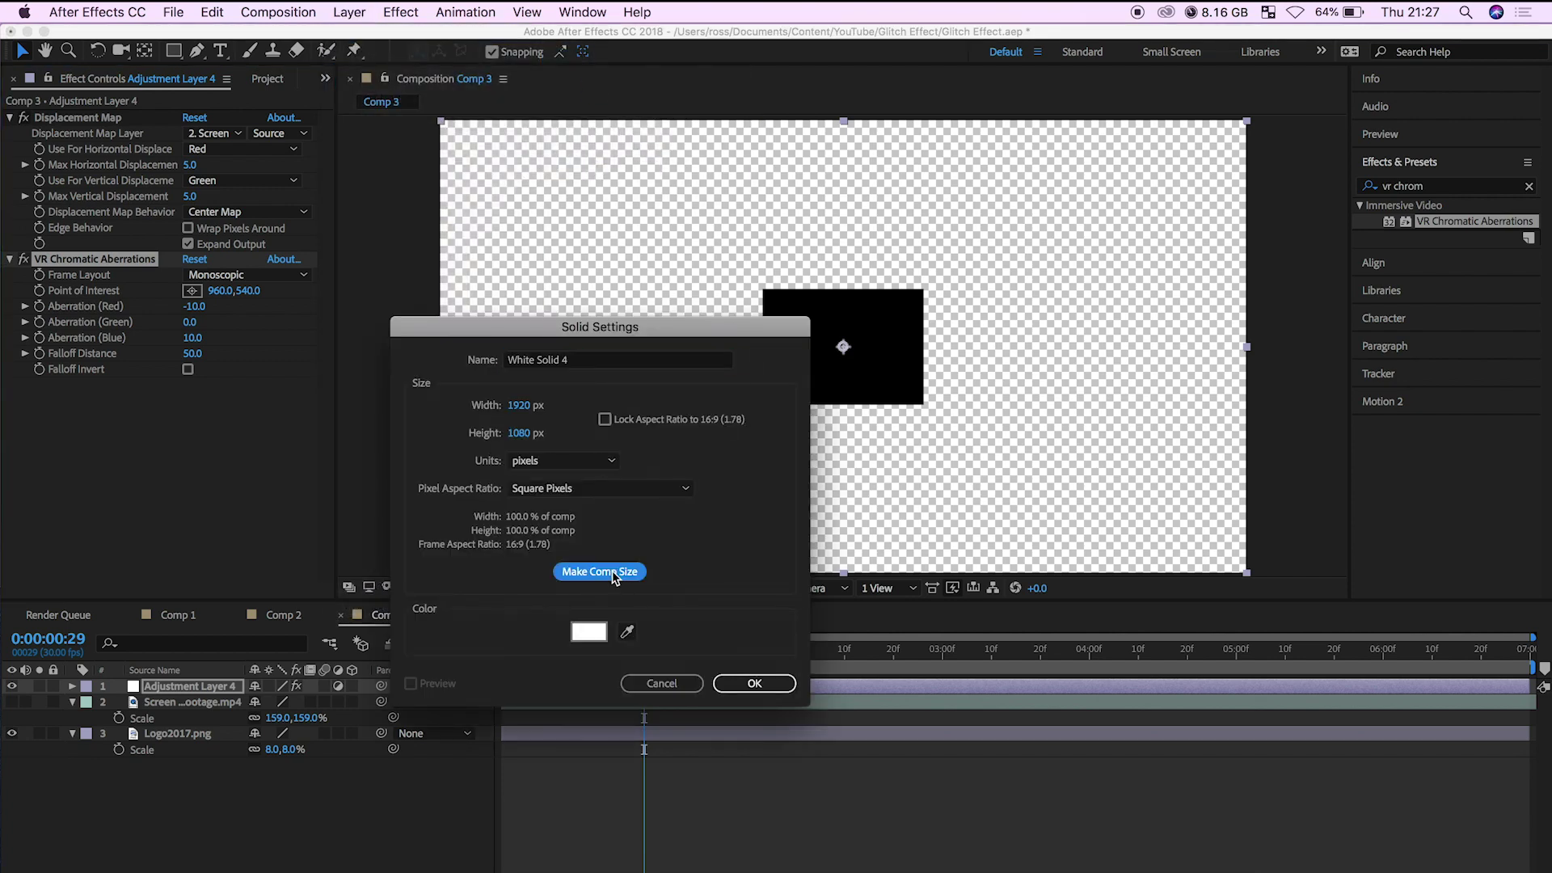
pyautogui.click(754, 684)
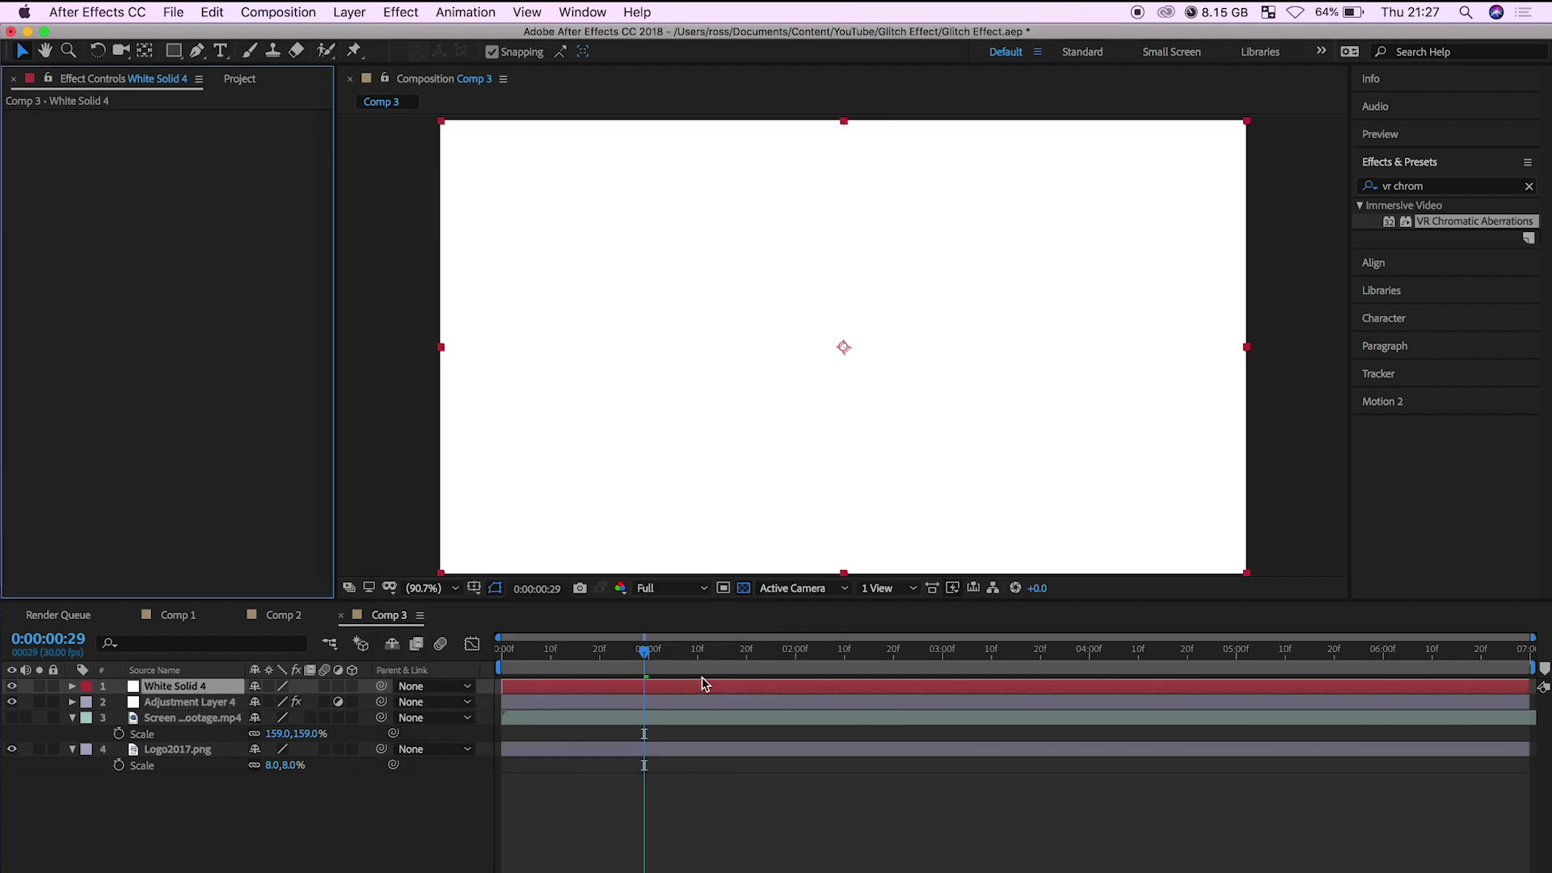
pyautogui.moveTo(231, 687); pyautogui.dragTo(229, 772)
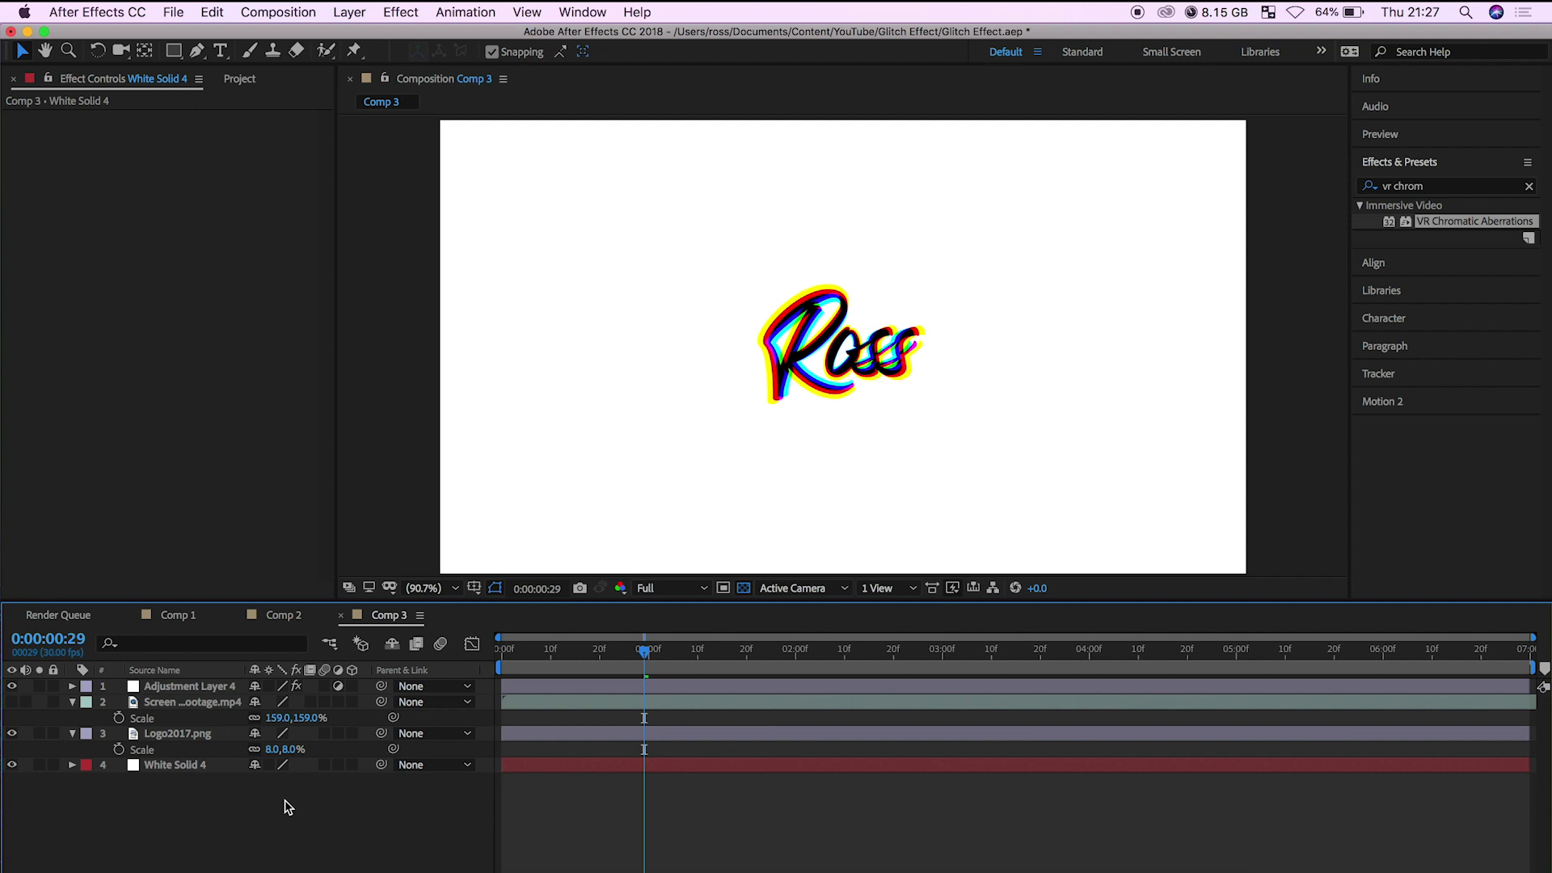
# Set Aberration Red to −5 and Blue to 5, keeping the centre at 960,540
pyautogui.click(214, 693)
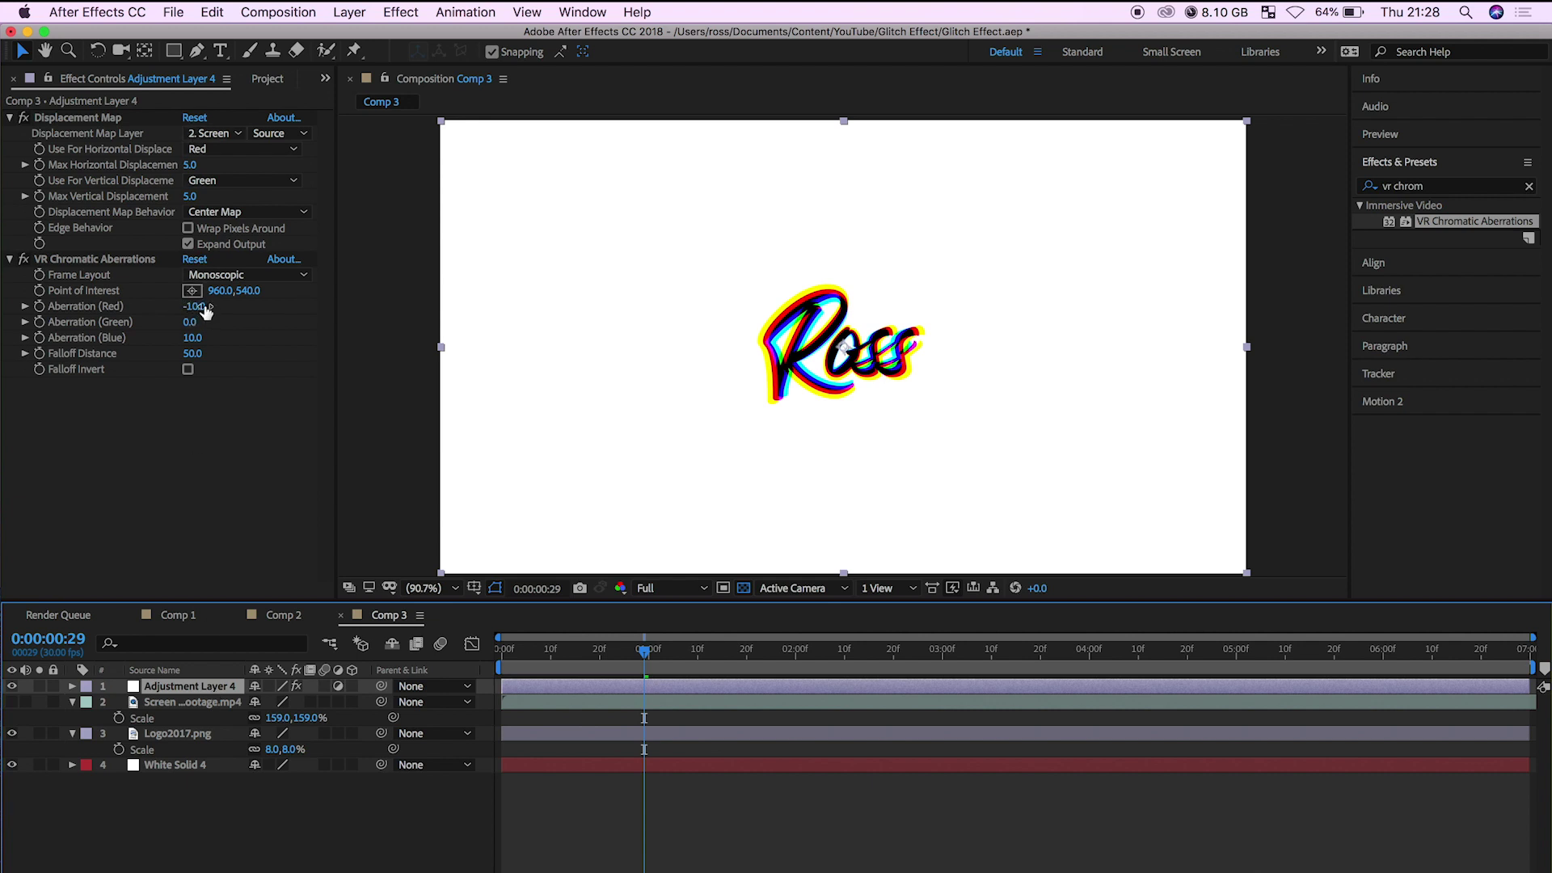
pyautogui.moveTo(195, 311); pyautogui.dragTo(205, 314)
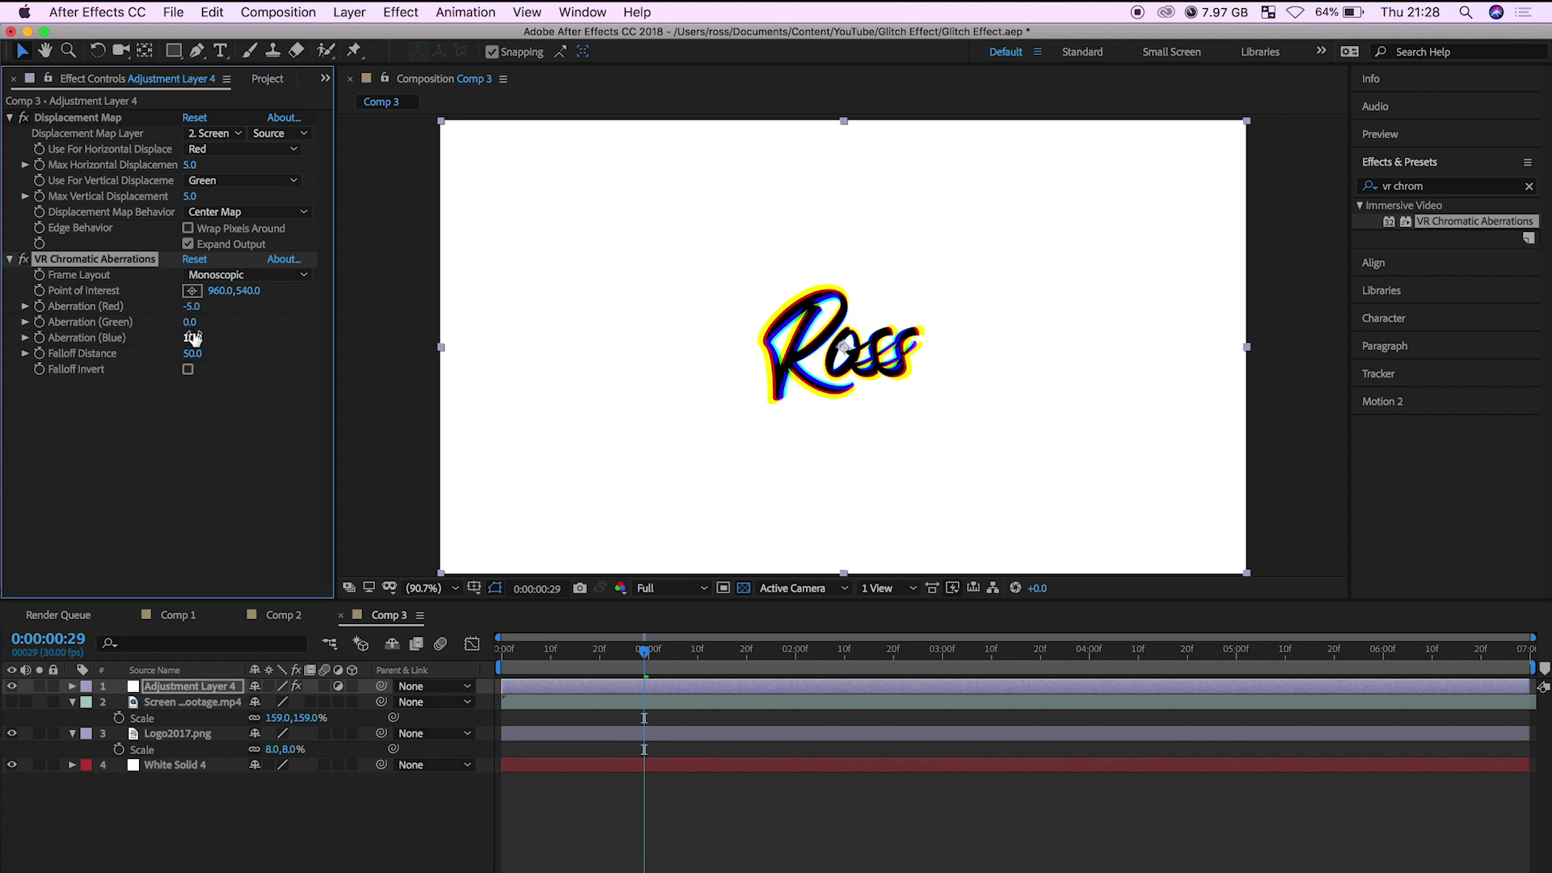
pyautogui.moveTo(189, 339); pyautogui.dragTo(192, 349)
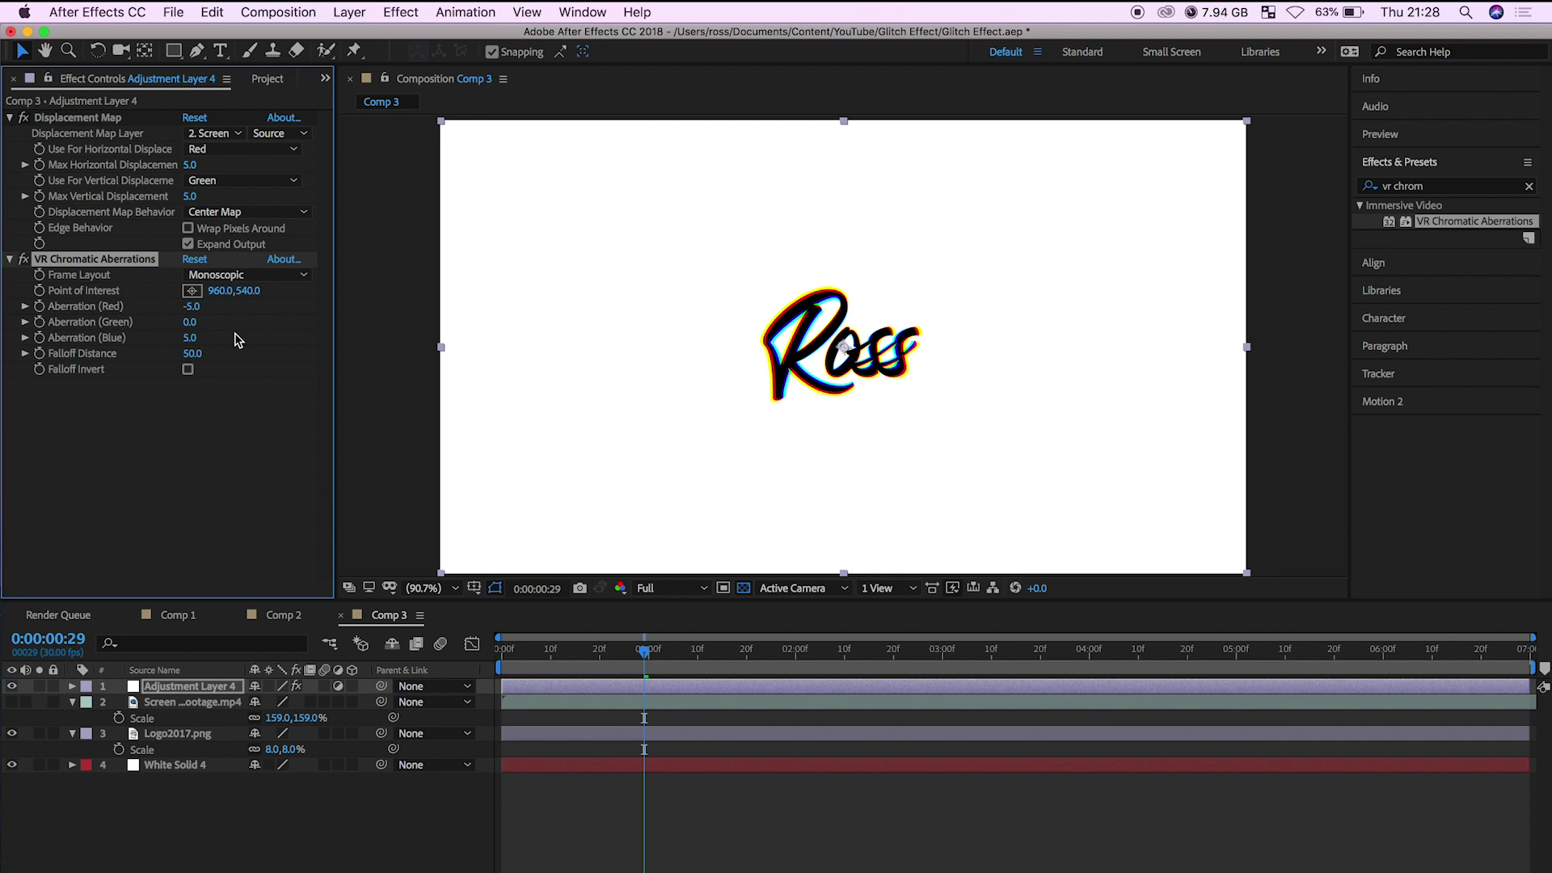
pyautogui.click(191, 290)
pyautogui.click(799, 431)
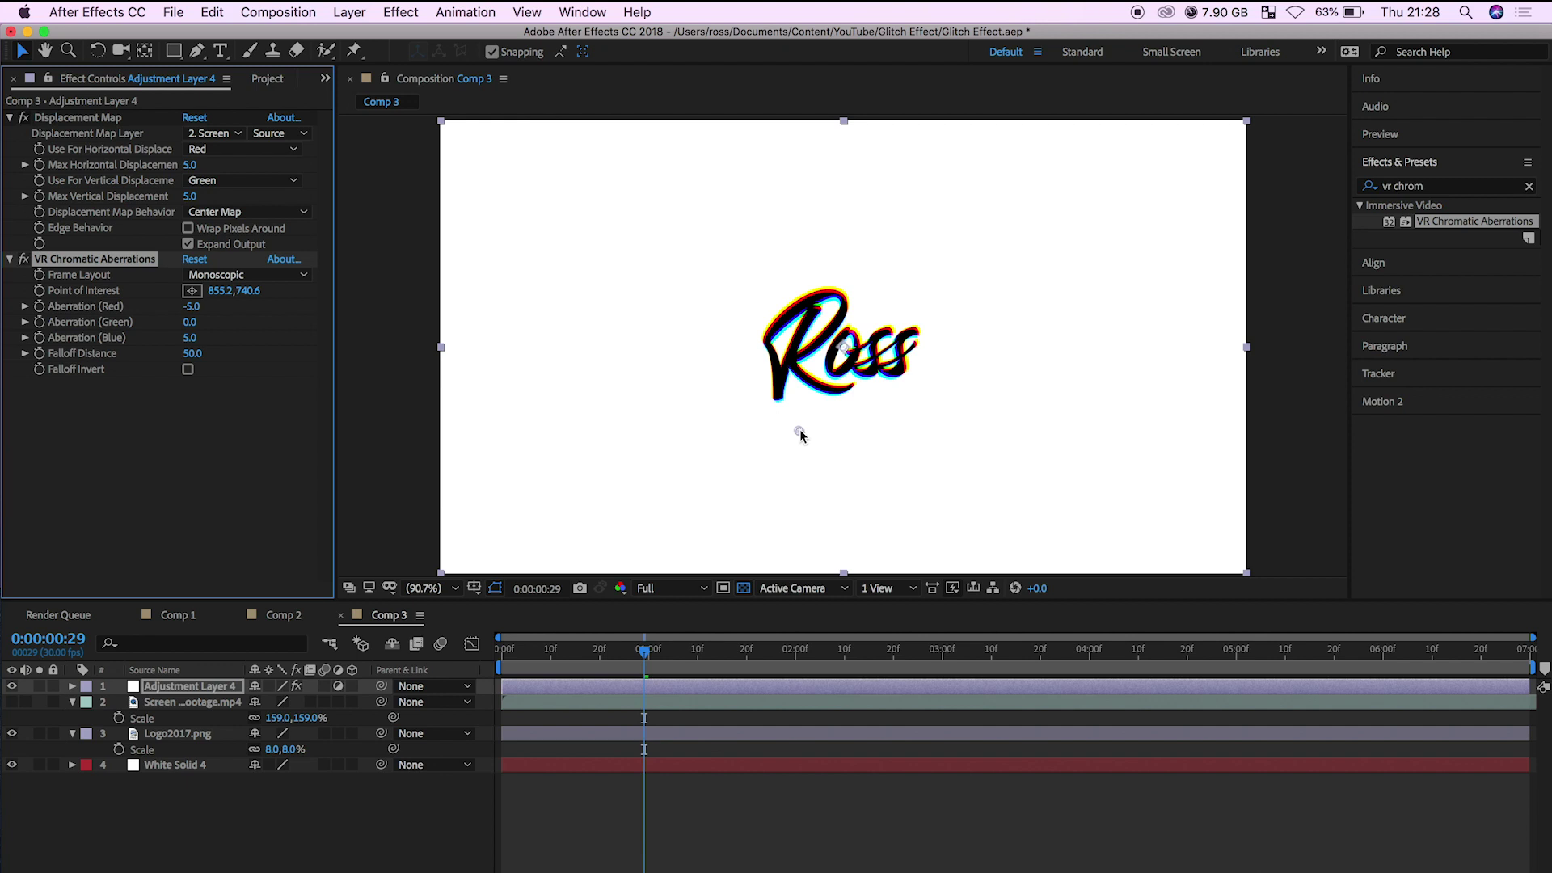
pyautogui.press('Escape')
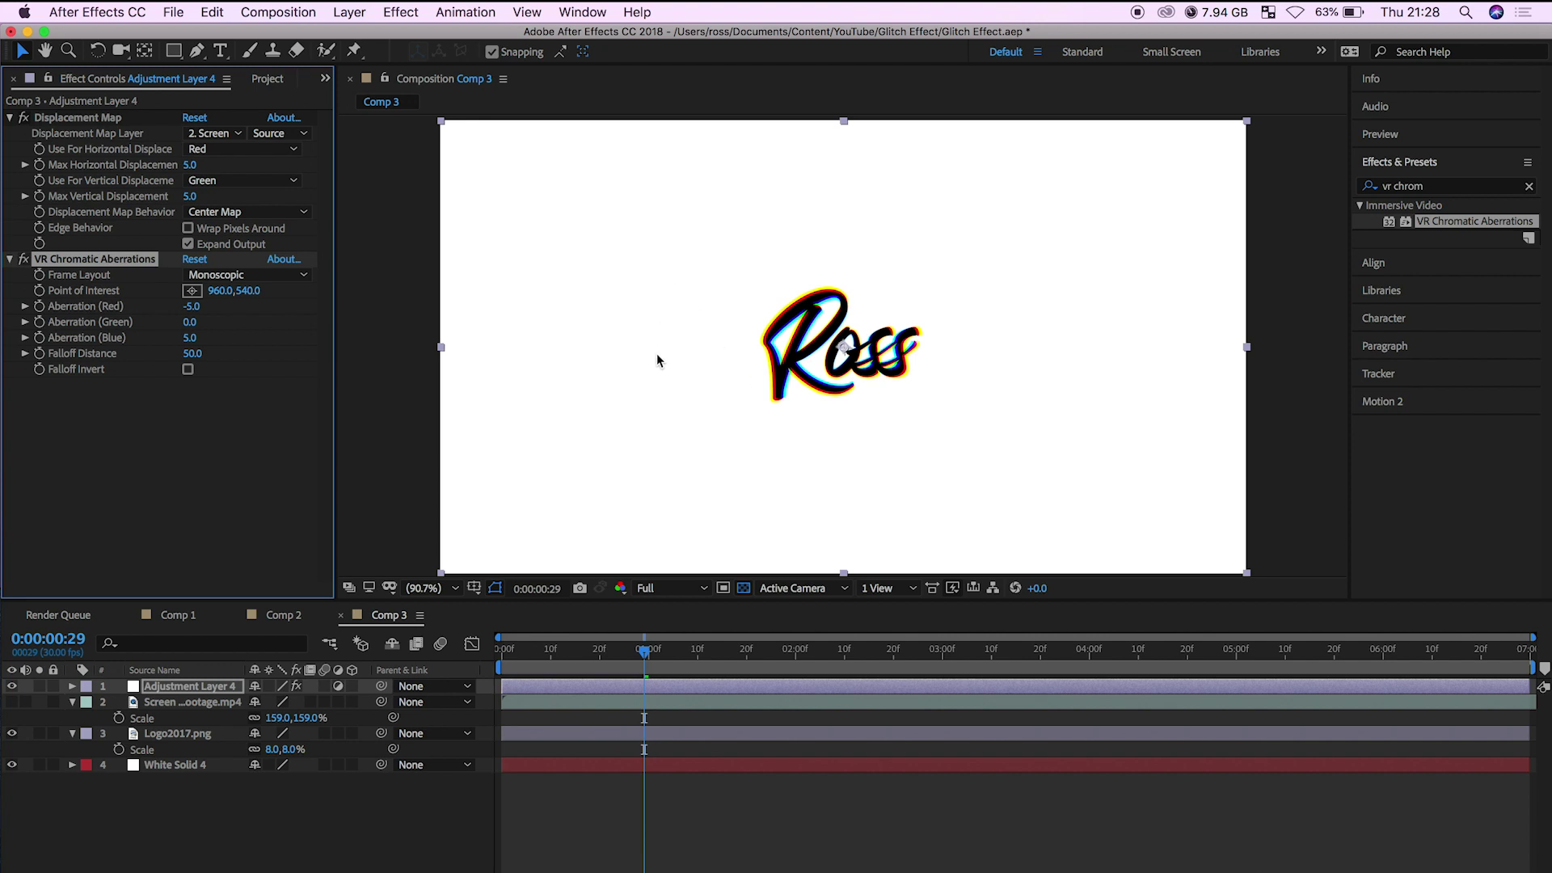
pyautogui.press('super+t')
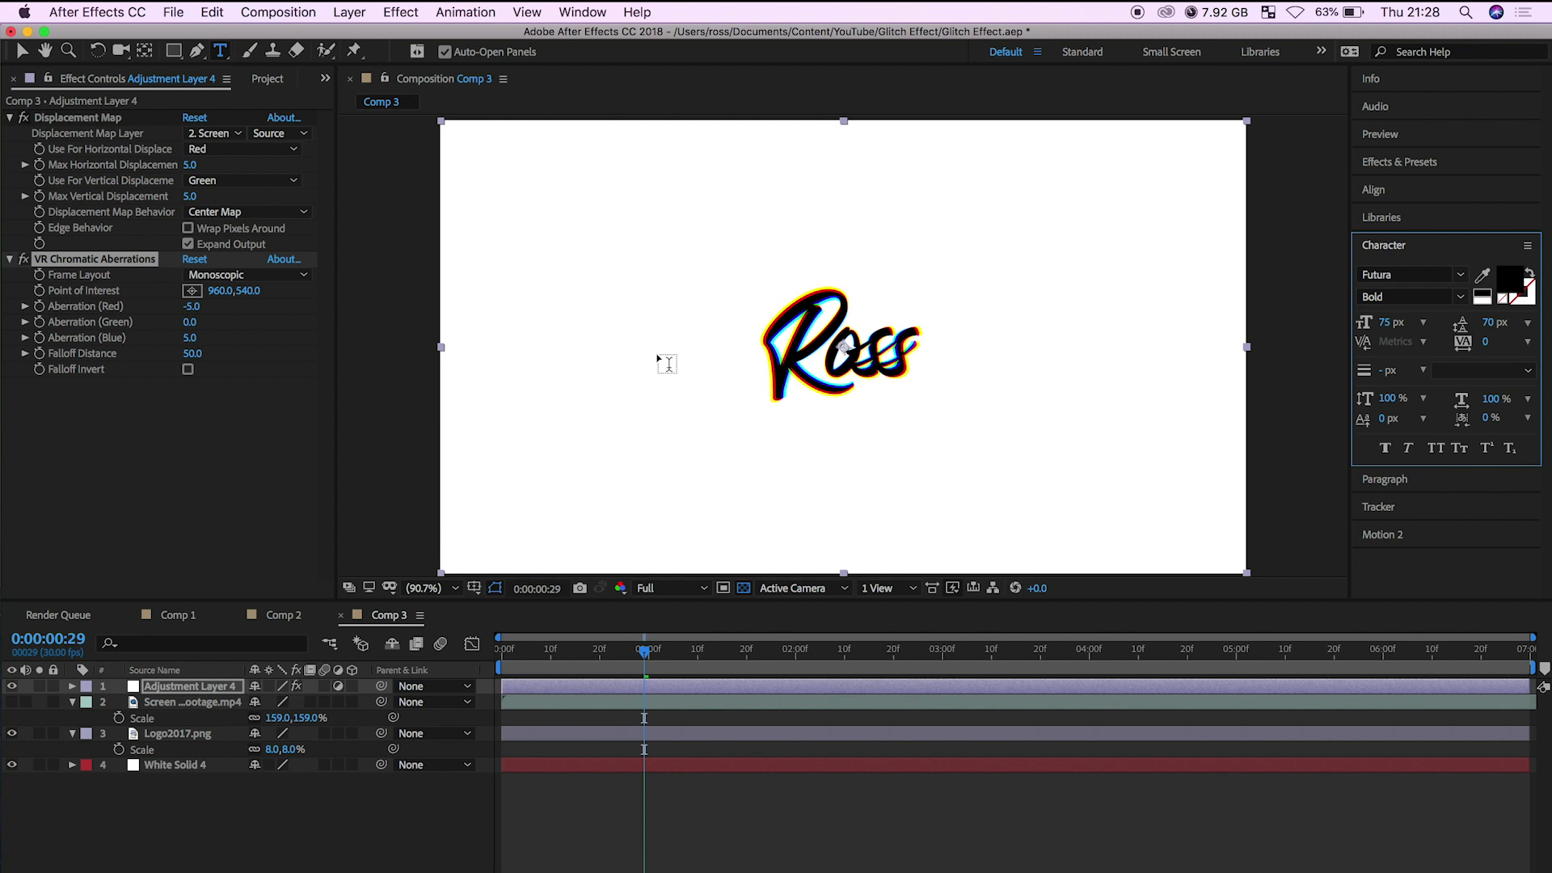
pyautogui.click(666, 362)
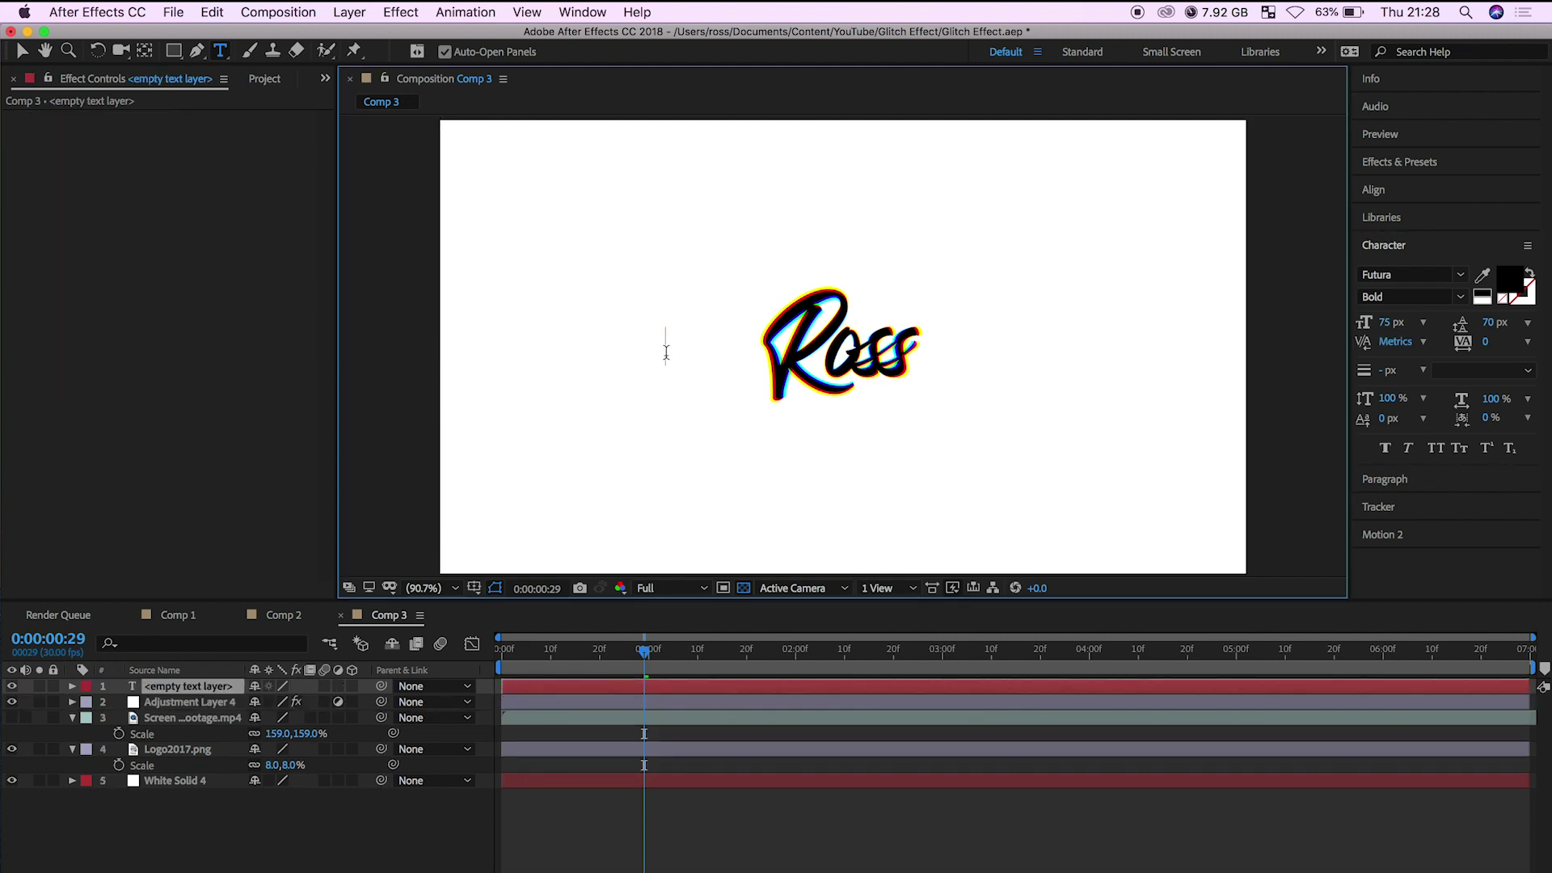
pyautogui.write('Ross Mason')
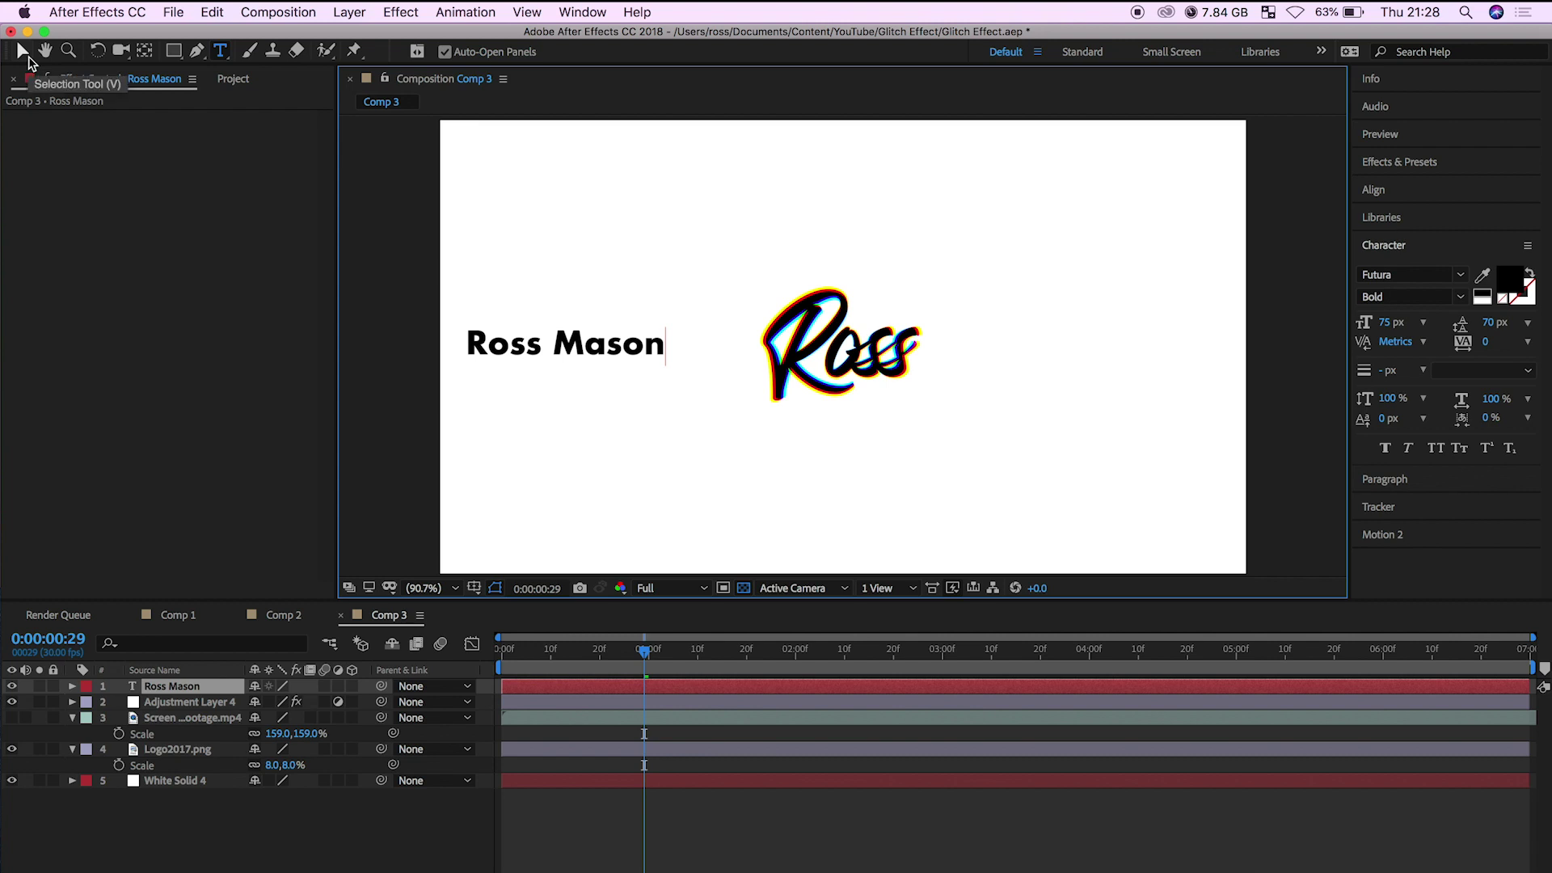
pyautogui.click(28, 58)
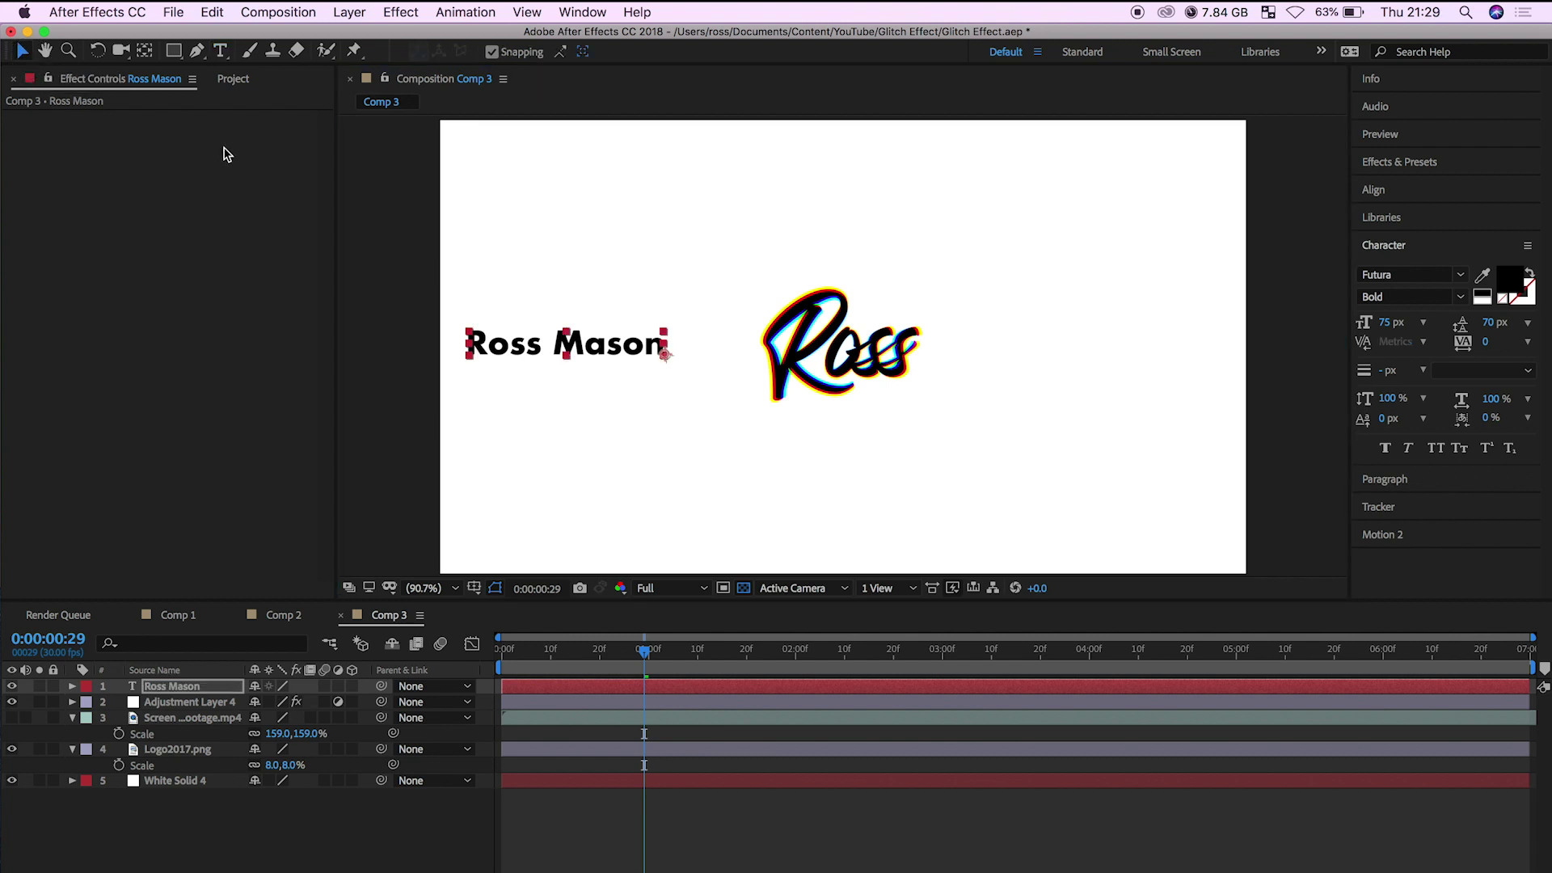
pyautogui.click(1416, 191)
pyautogui.click(1406, 235)
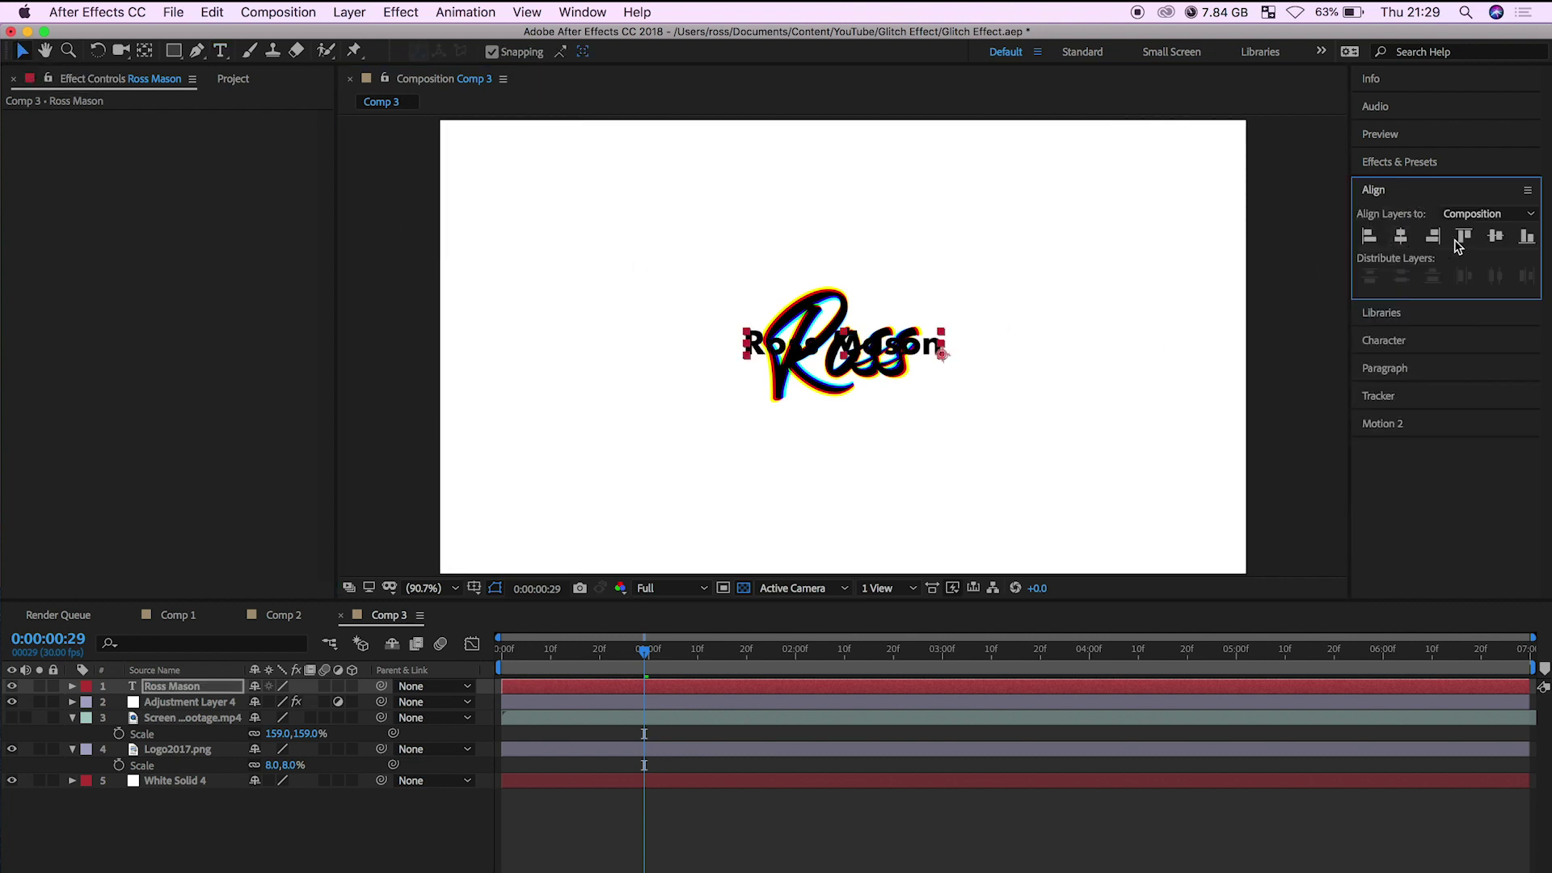
pyautogui.click(1494, 240)
pyautogui.moveTo(644, 650); pyautogui.dragTo(742, 684)
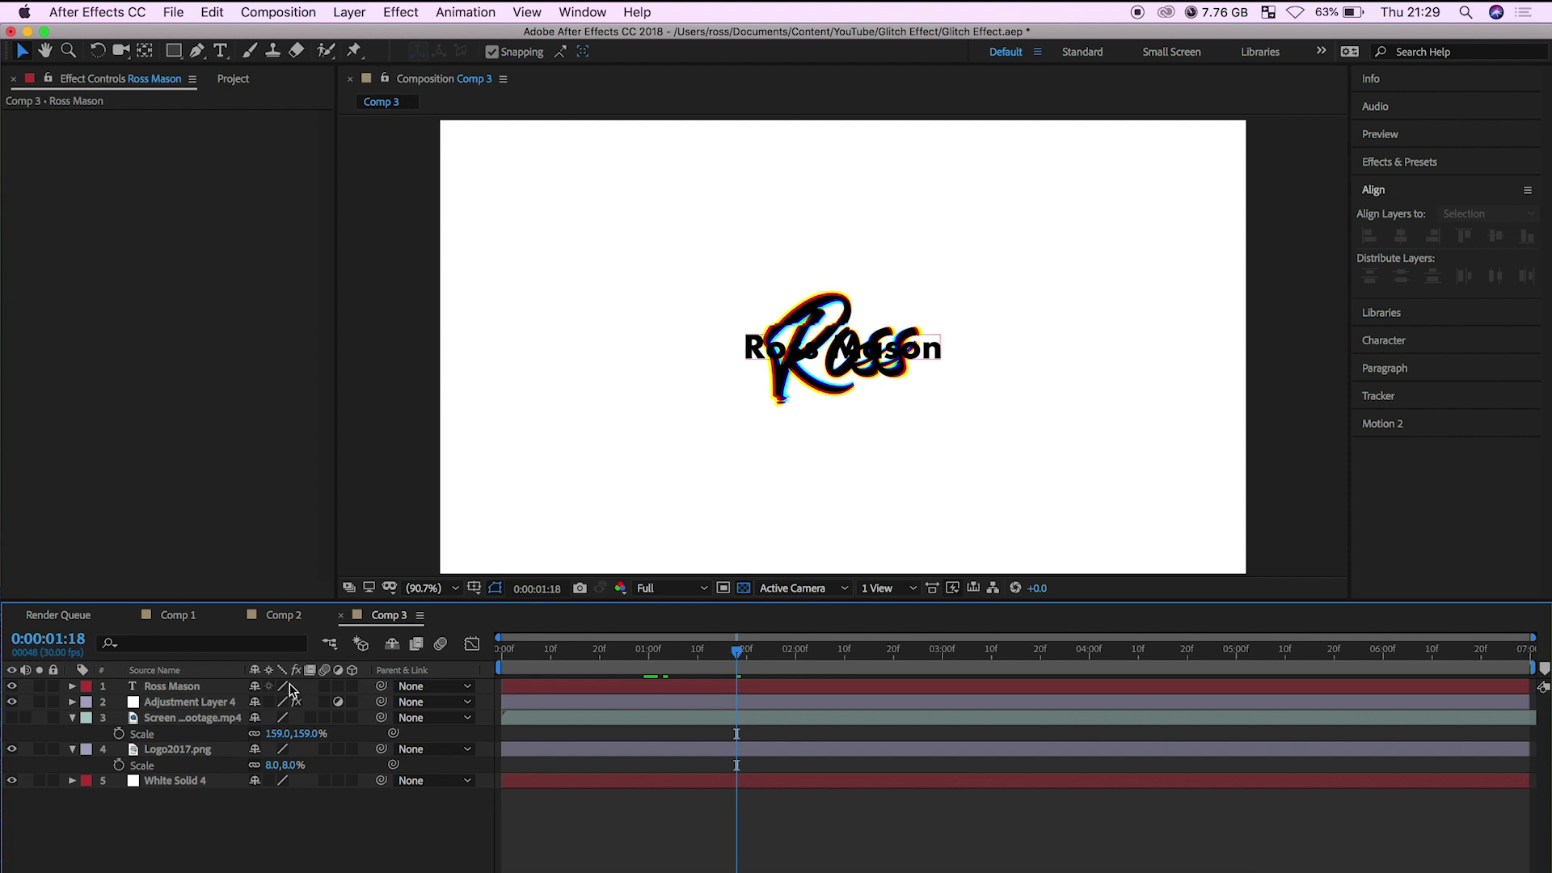
pyautogui.moveTo(194, 685); pyautogui.dragTo(200, 708)
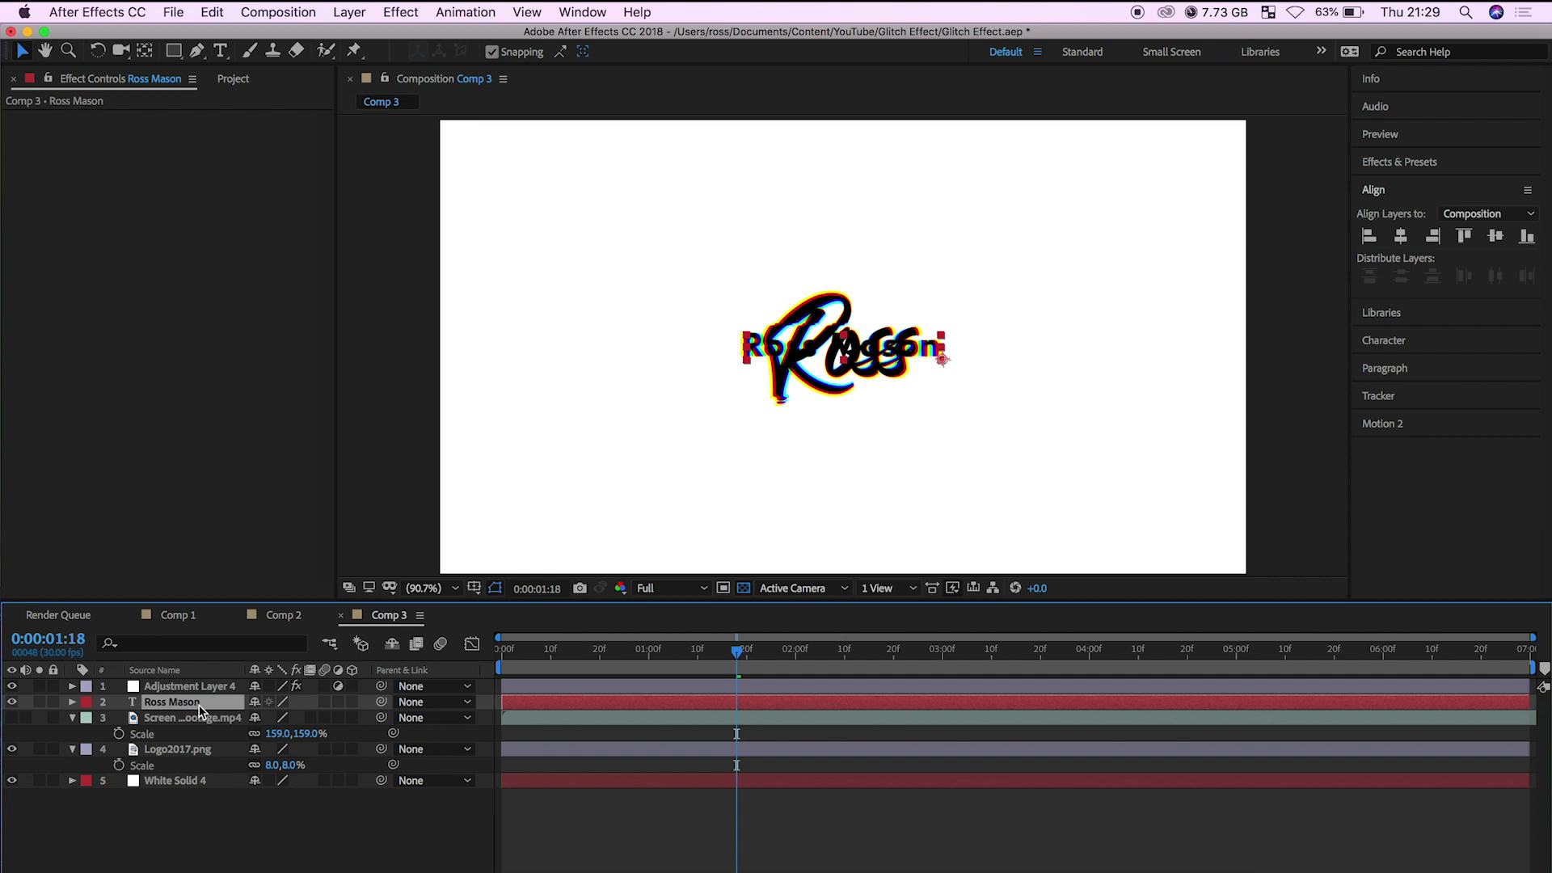
# Split the glitch adjustment layer at 1 second and delete the duplicate piece
pyautogui.click(662, 811)
pyautogui.moveTo(643, 647)
pyautogui.mouseDown()
pyautogui.moveTo(506, 642)
pyautogui.moveTo(649, 657)
pyautogui.mouseUp()
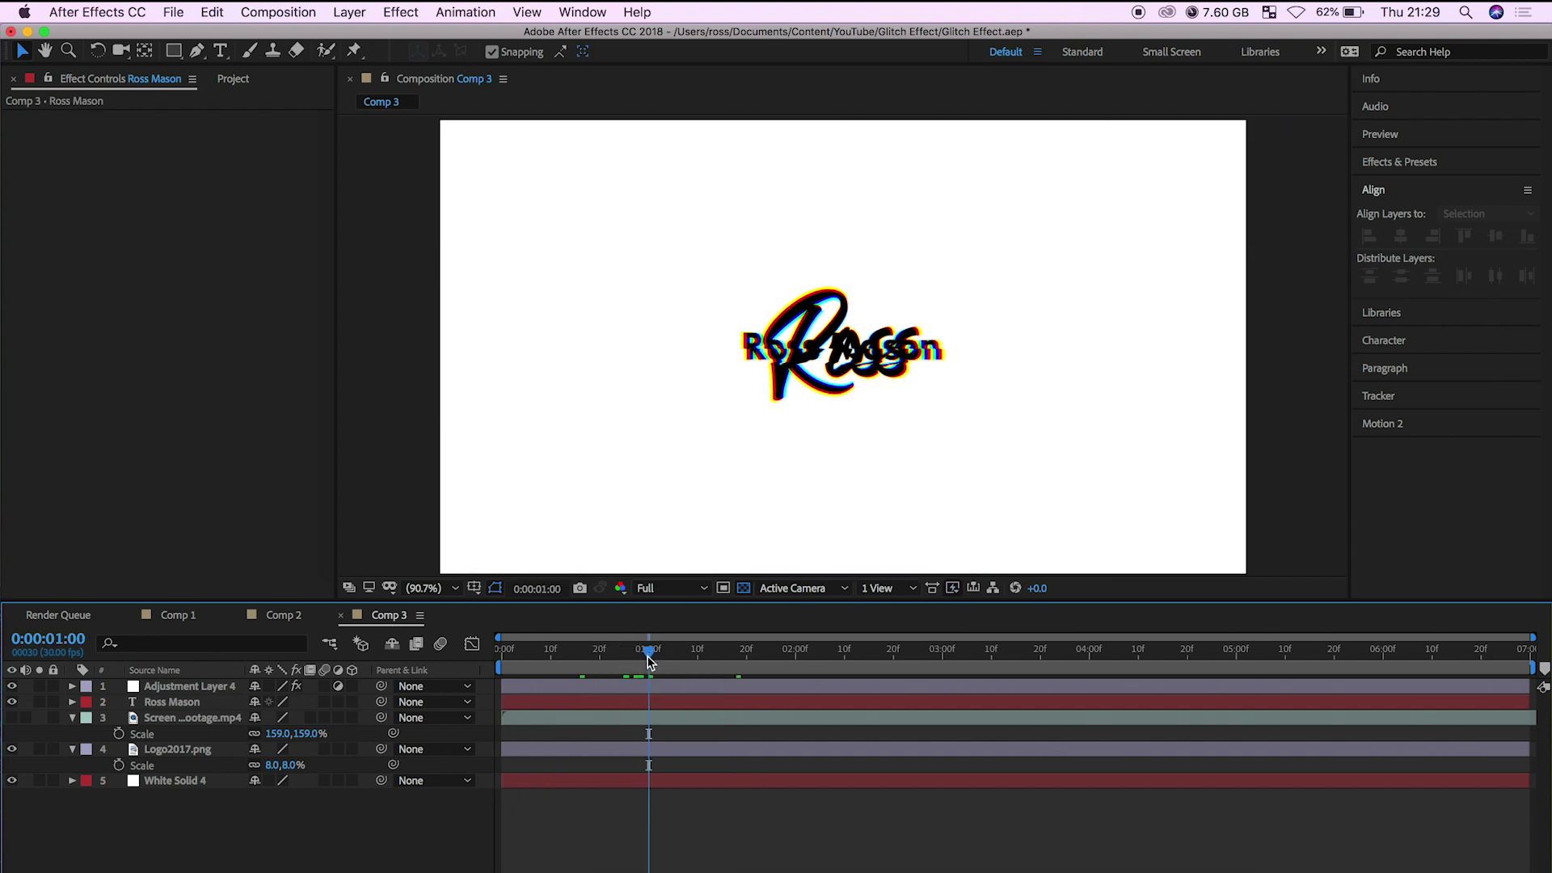
pyautogui.moveTo(651, 661); pyautogui.dragTo(653, 661)
pyautogui.click(612, 687)
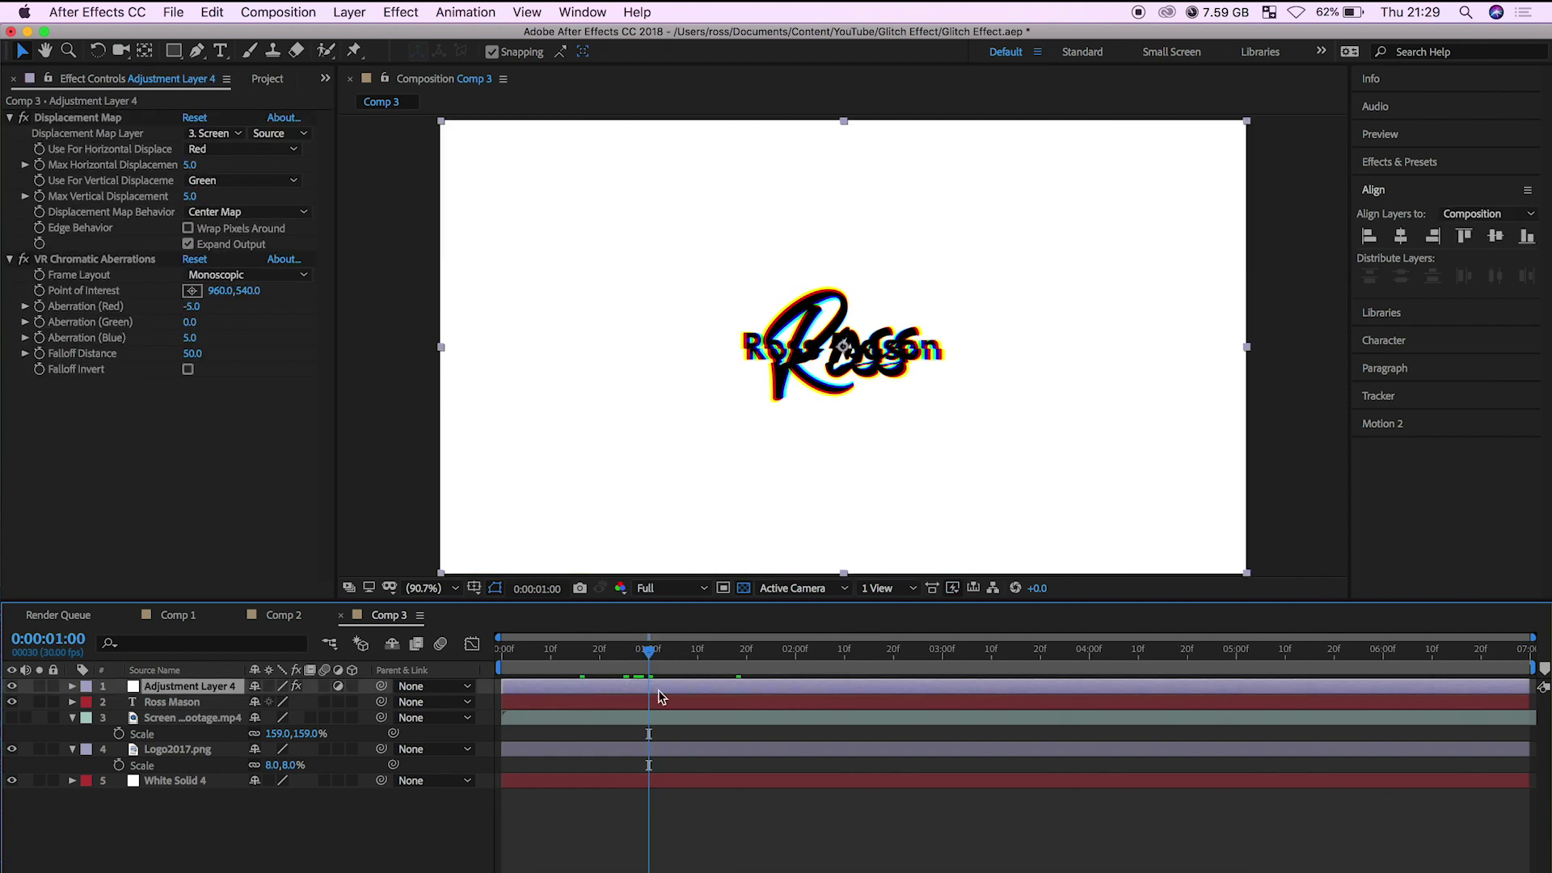
pyautogui.press('super+shift+d')
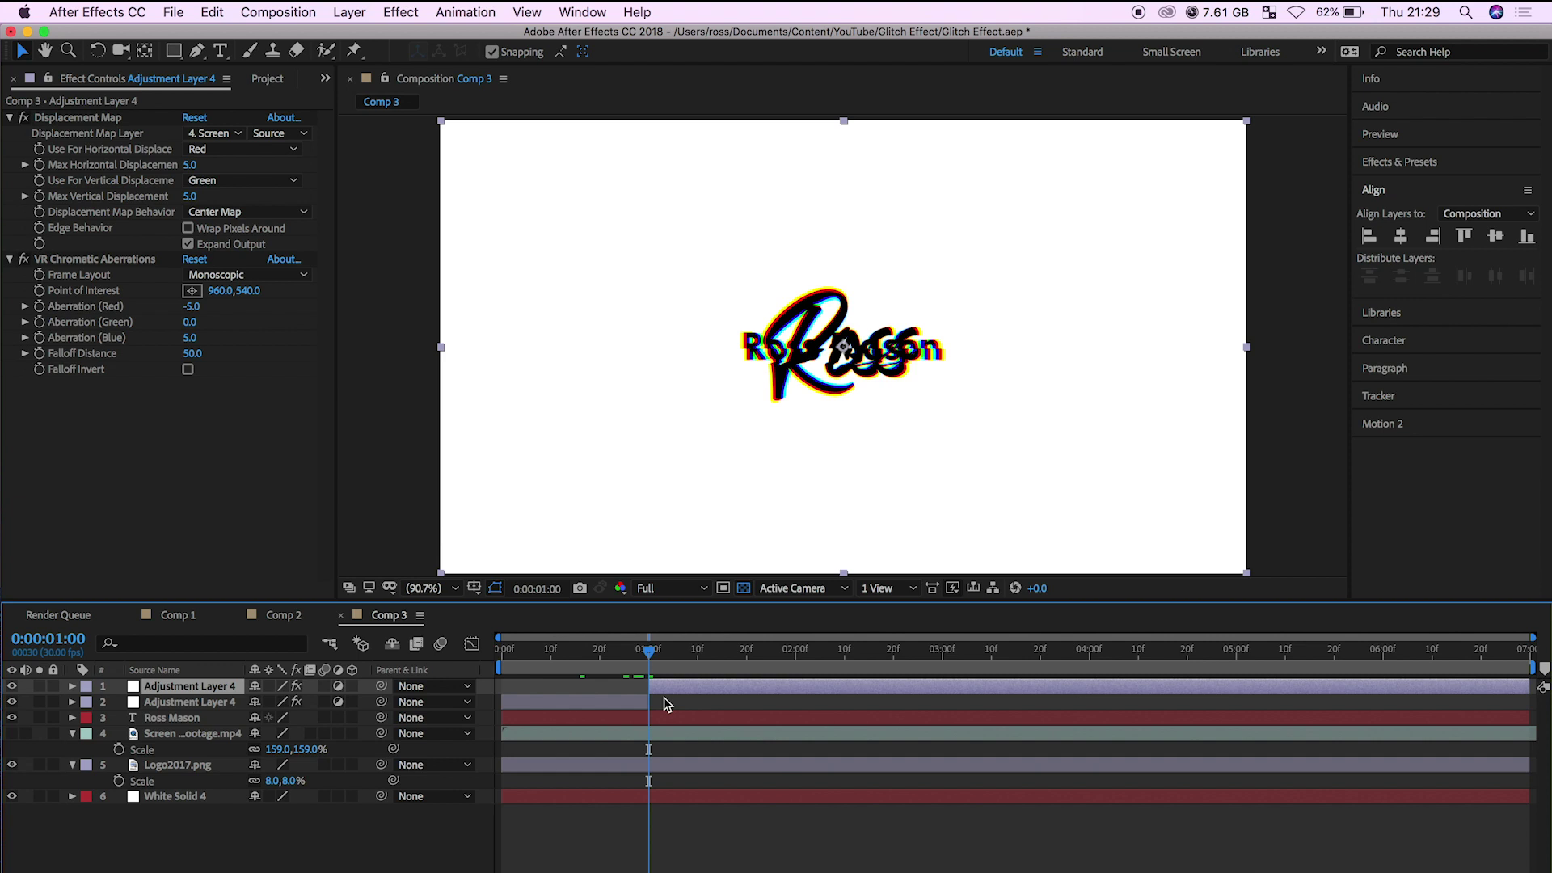
pyautogui.click(646, 649)
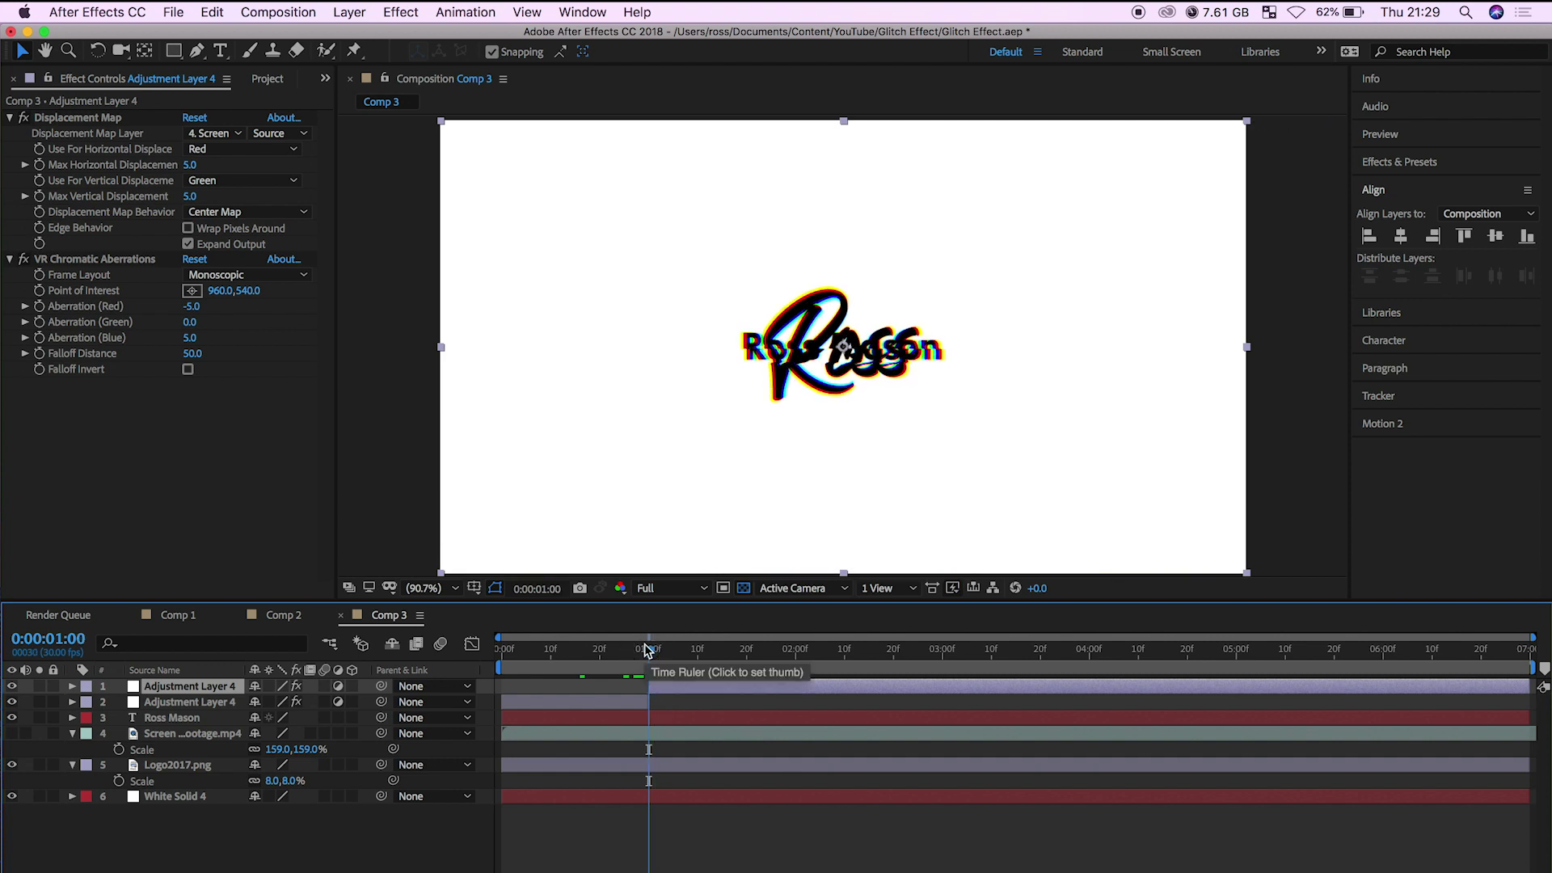
pyautogui.click(616, 709)
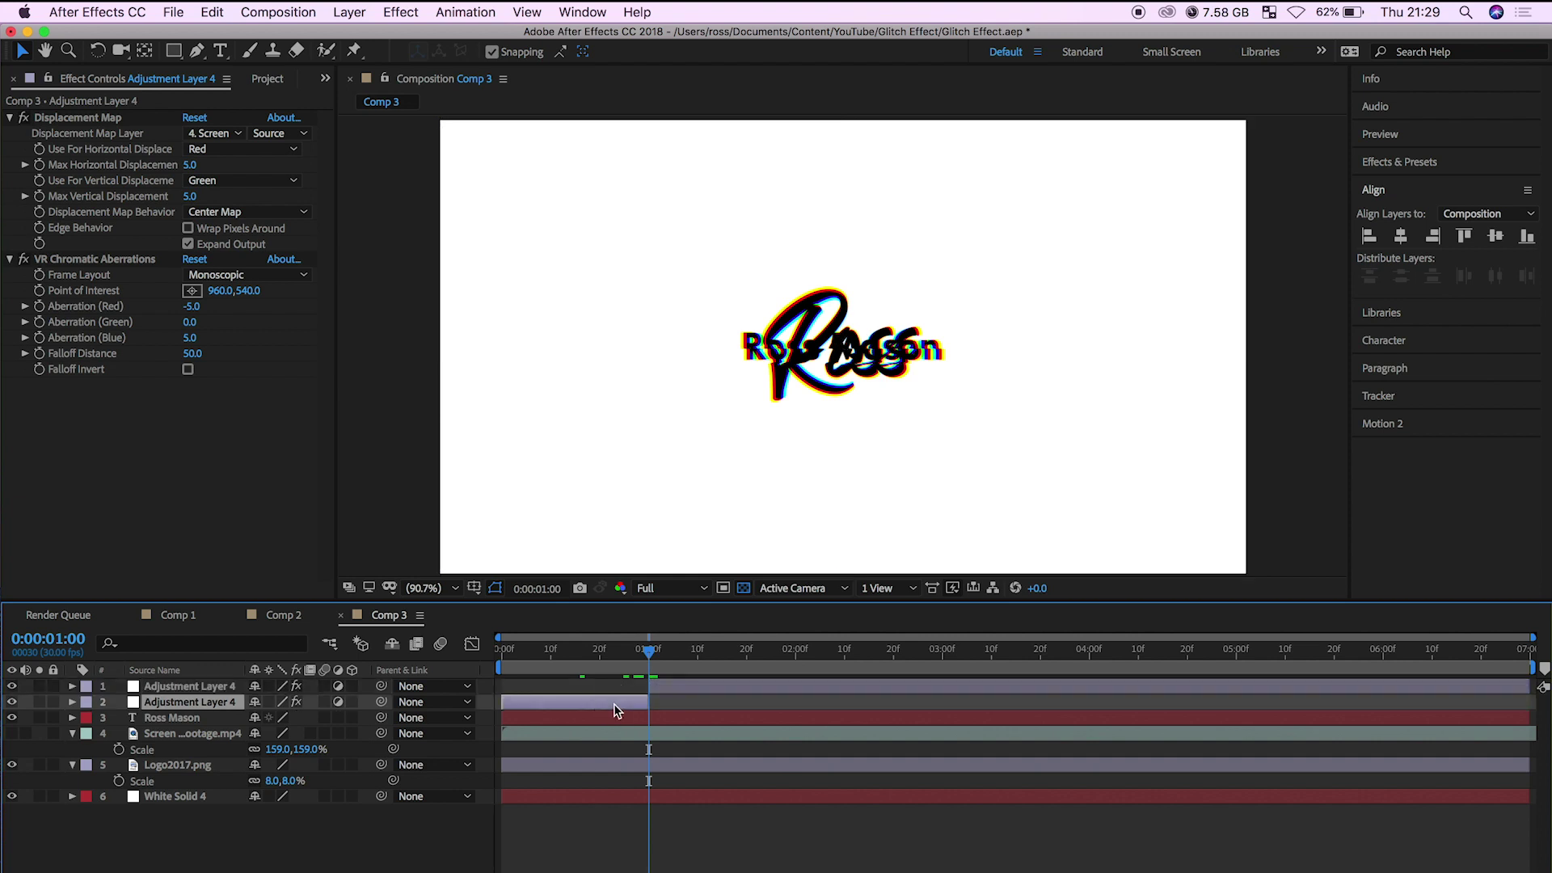
pyautogui.press('Delete')
# Split the remaining adjustment layer at 2 seconds and delete the later part
pyautogui.click(648, 657)
pyautogui.moveTo(647, 656); pyautogui.dragTo(509, 621)
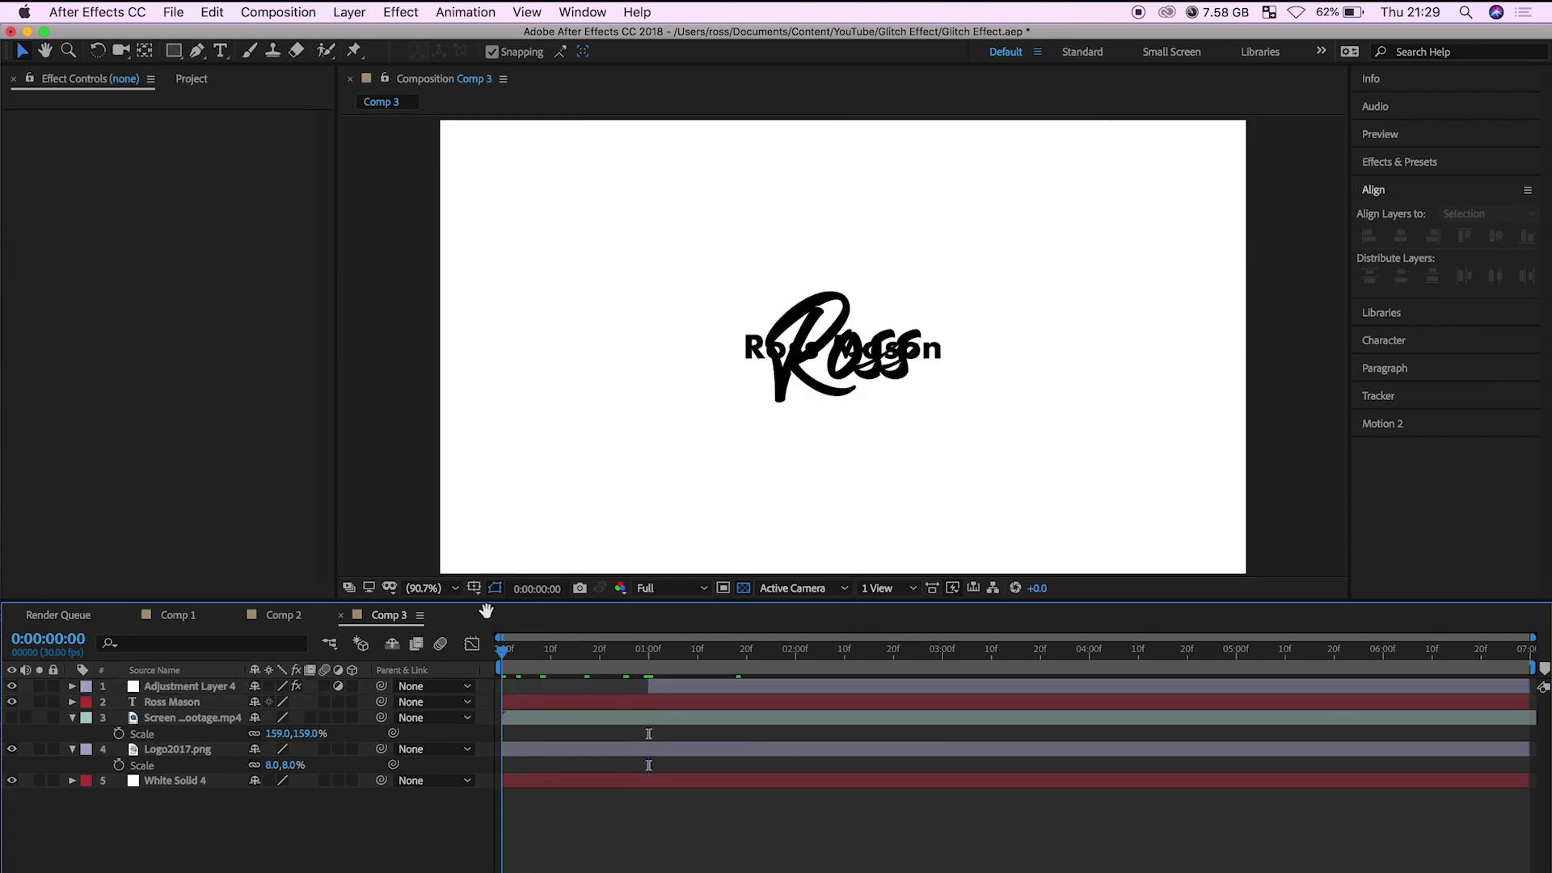
pyautogui.press('space')
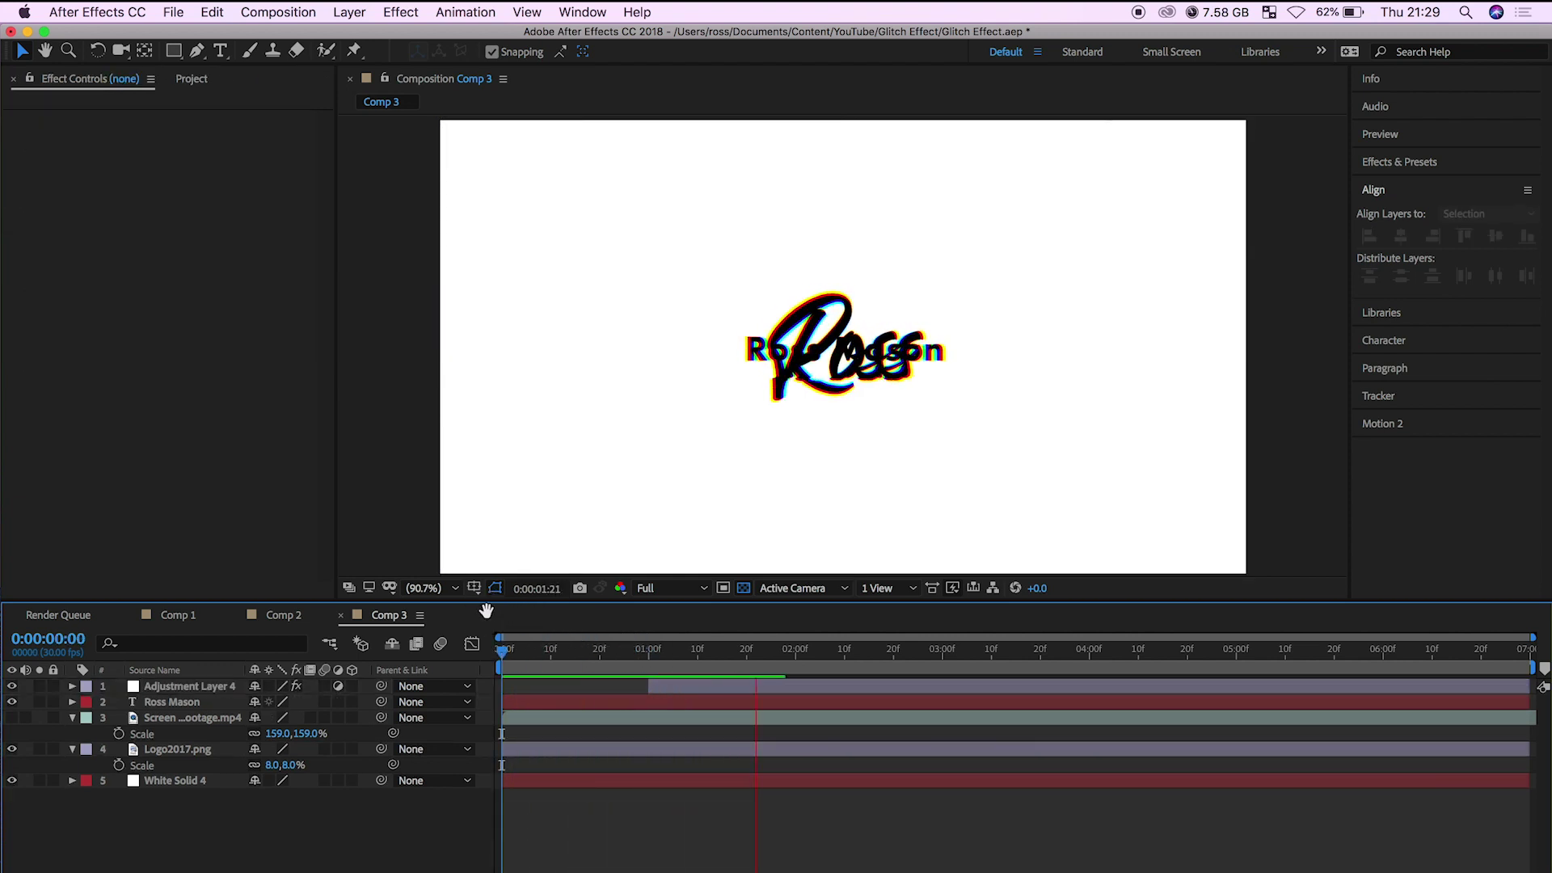
pyautogui.moveTo(651, 656); pyautogui.dragTo(797, 649)
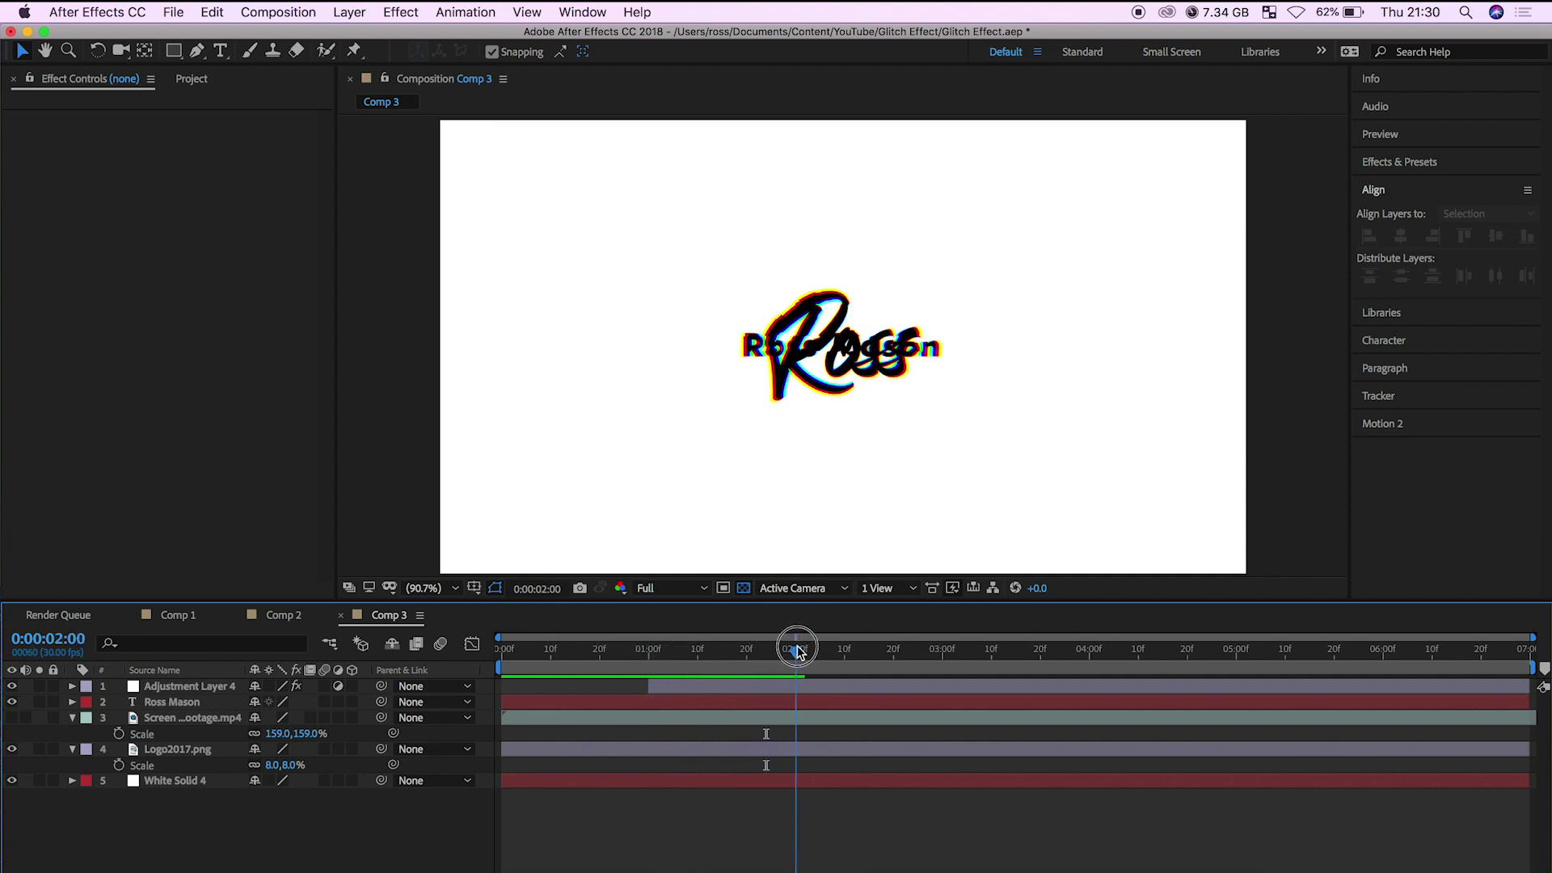
pyautogui.click(803, 689)
pyautogui.press('super+shift+d')
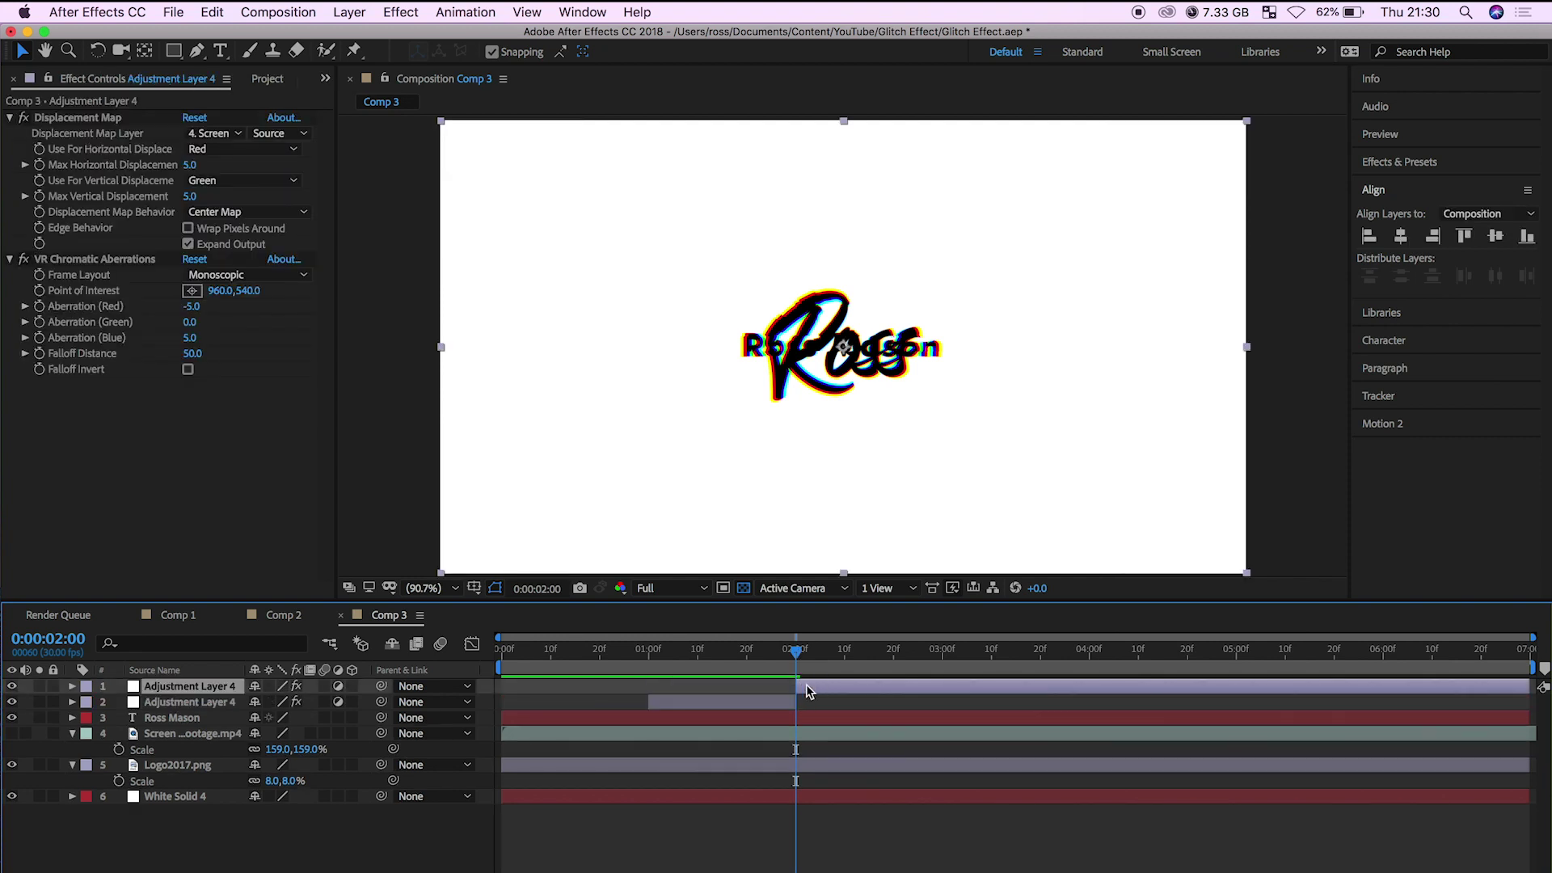
pyautogui.press('Delete')
pyautogui.moveTo(779, 649); pyautogui.dragTo(723, 658)
pyautogui.click(206, 703)
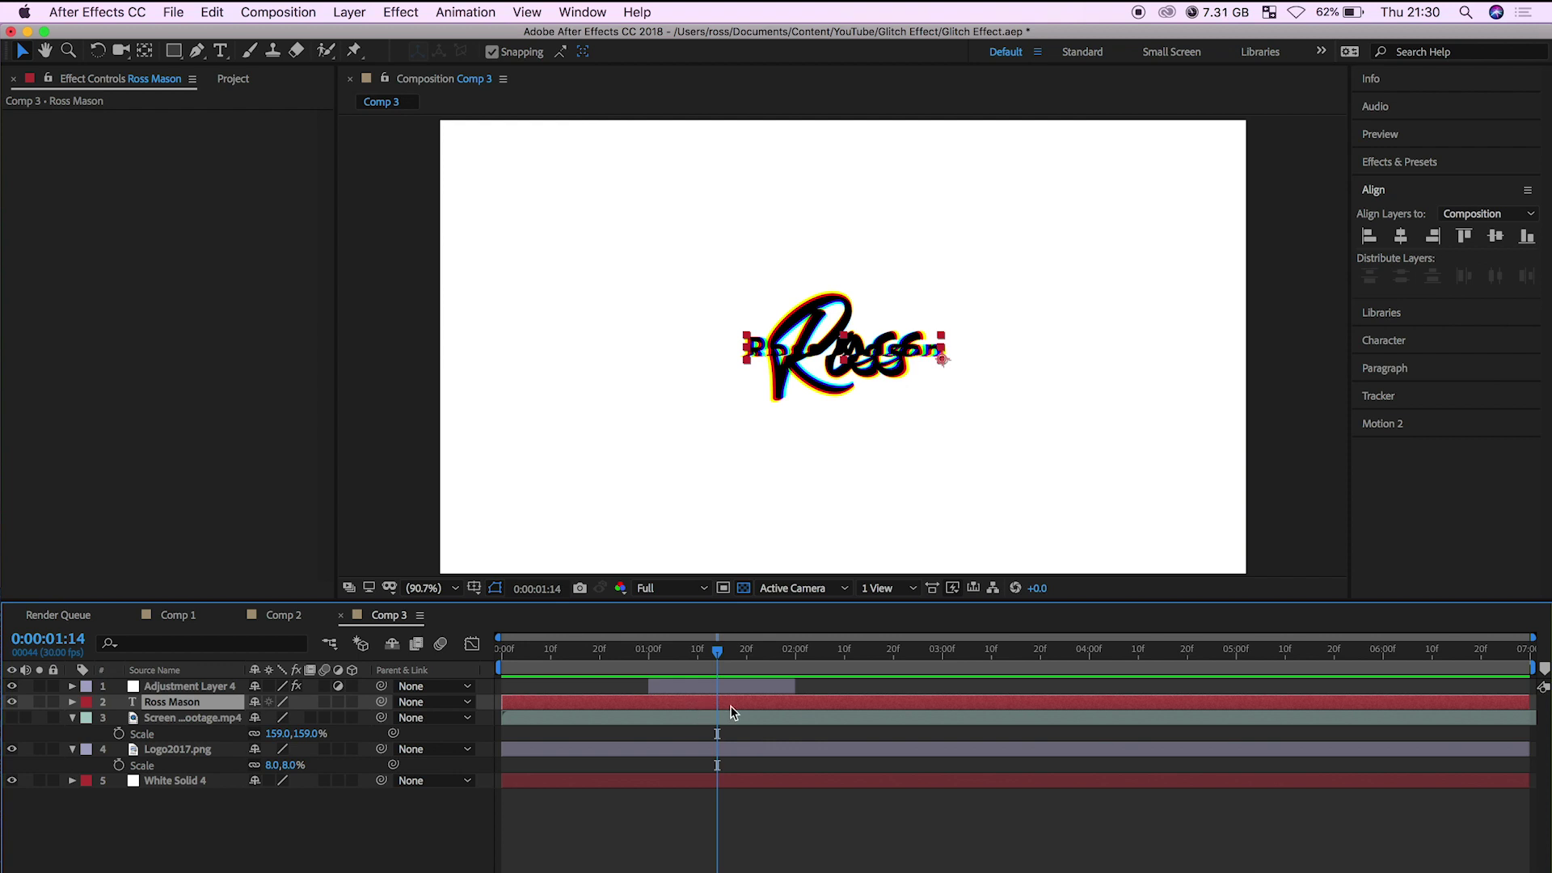
pyautogui.press('super+shift+d')
pyautogui.click(701, 717)
pyautogui.press('Delete')
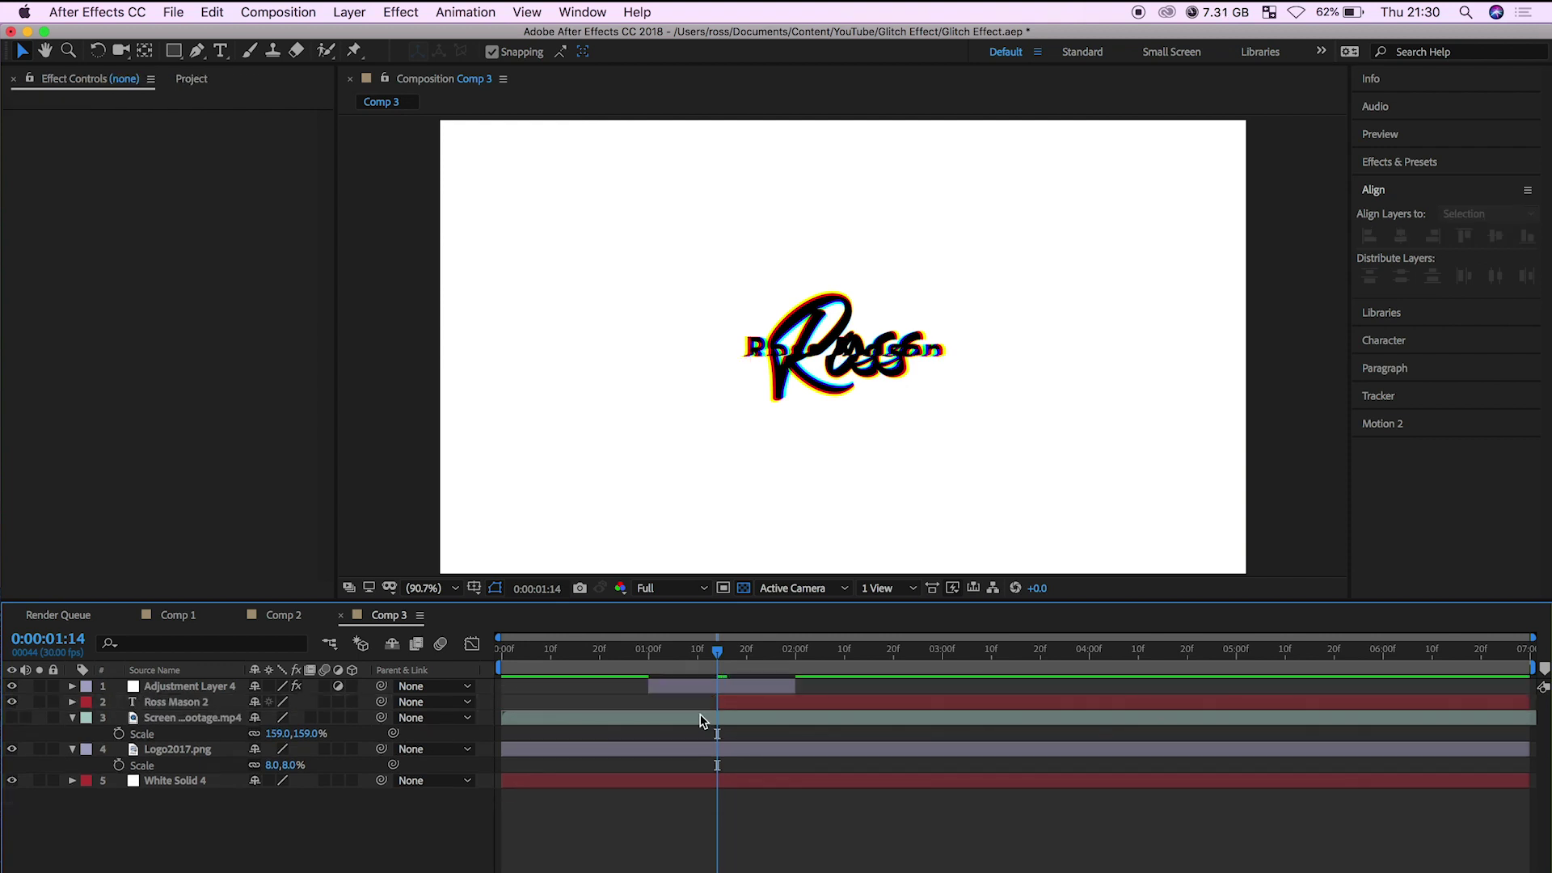
pyautogui.moveTo(717, 659); pyautogui.dragTo(758, 662)
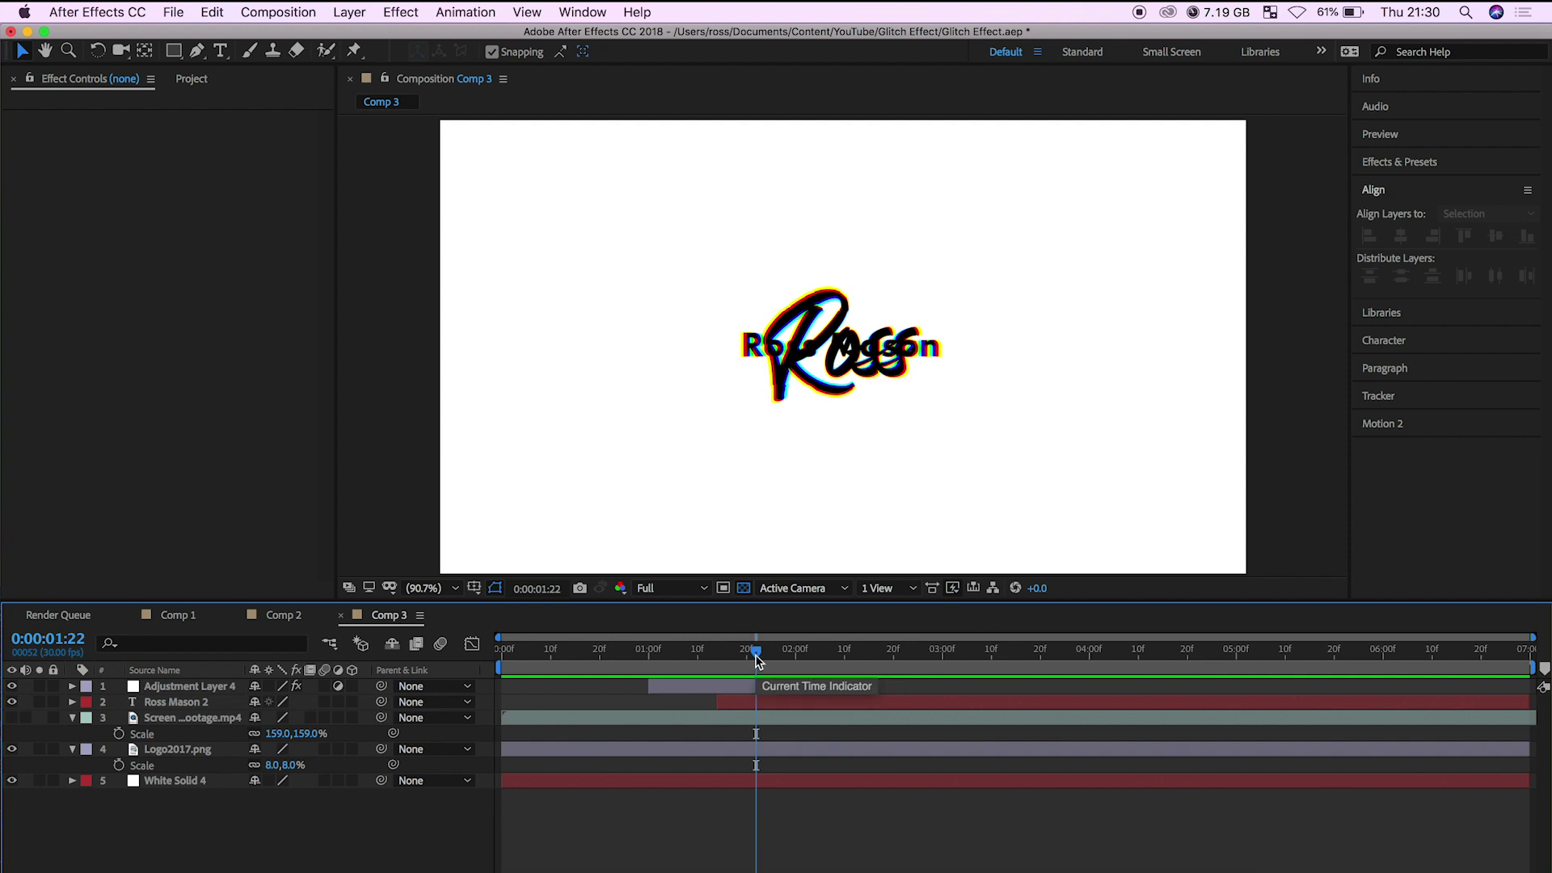
pyautogui.click(781, 683)
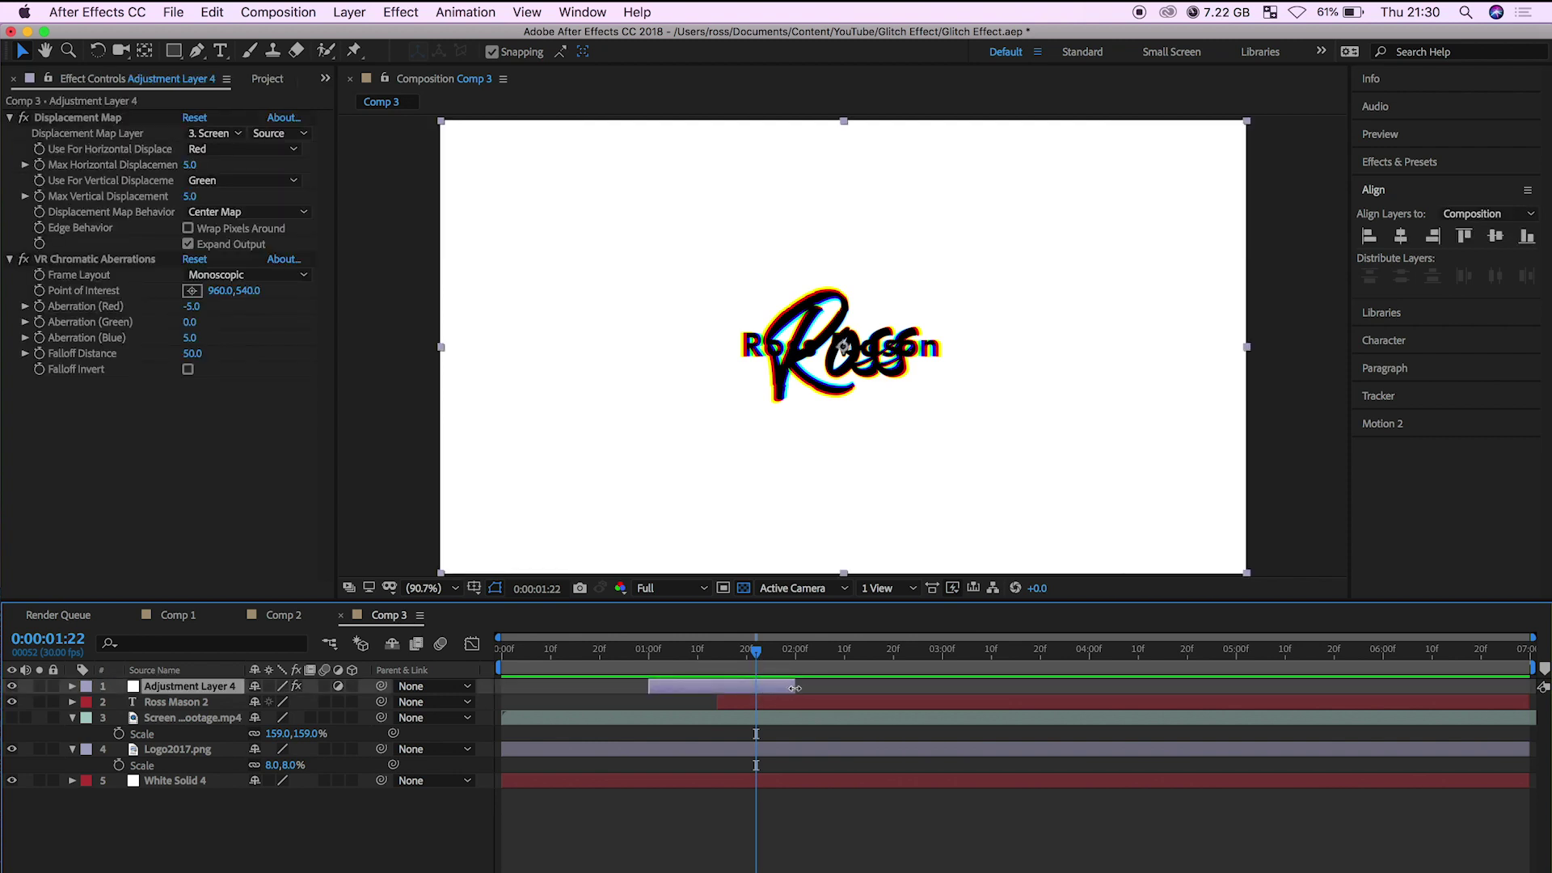
# Extend Adjustment Layer 4's out point to about 2:20 and preview the transition
pyautogui.moveTo(796, 688); pyautogui.dragTo(895, 686)
pyautogui.moveTo(687, 649); pyautogui.dragTo(634, 658)
pyautogui.press('space')
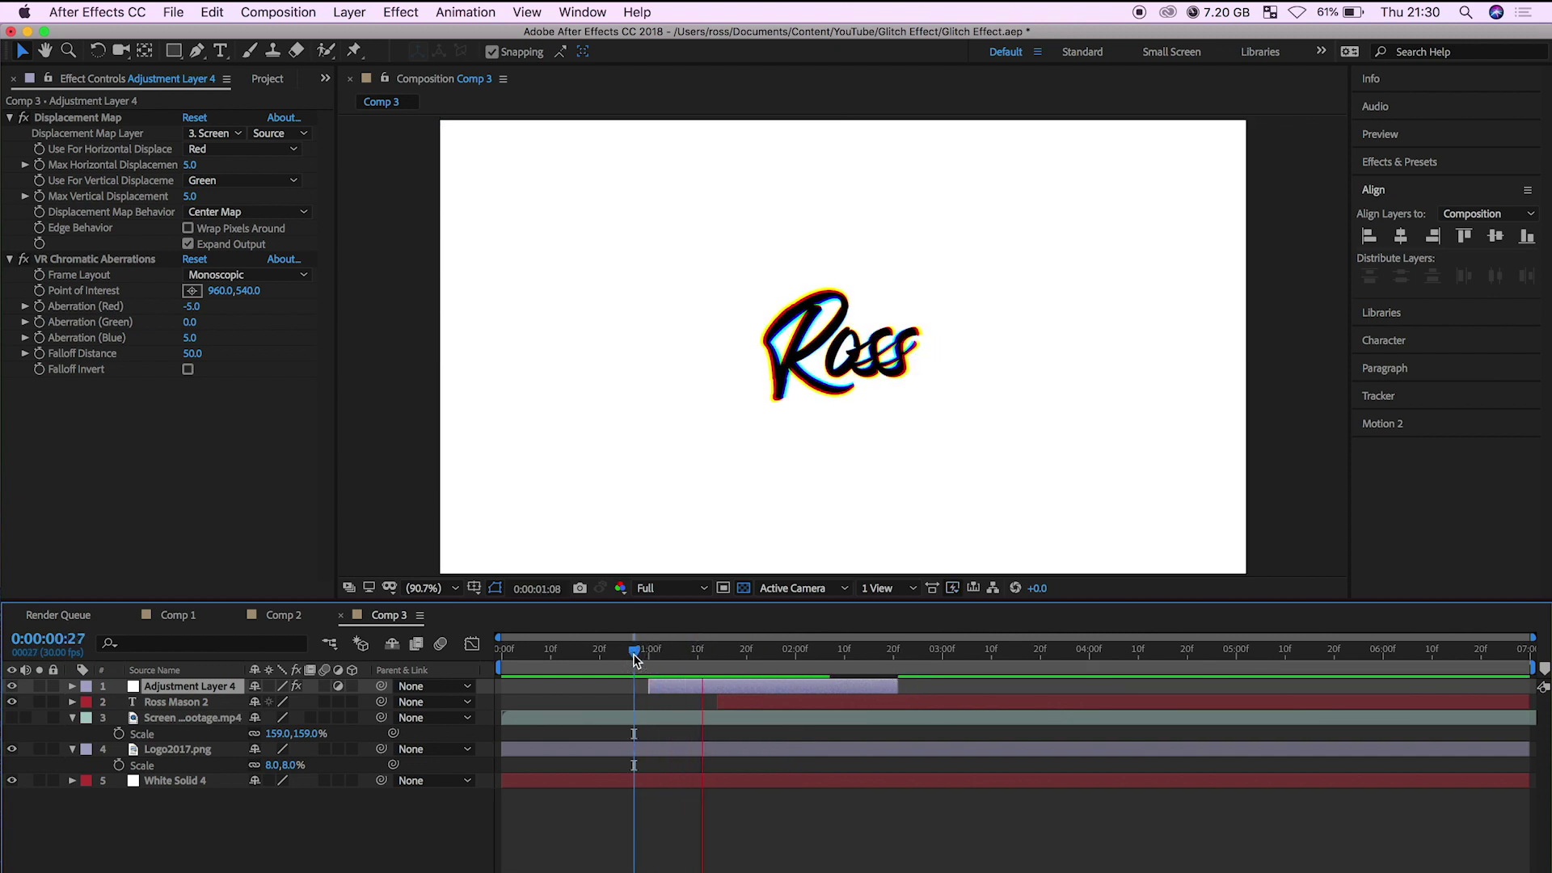
pyautogui.moveTo(745, 653); pyautogui.dragTo(574, 656)
pyautogui.press('space')
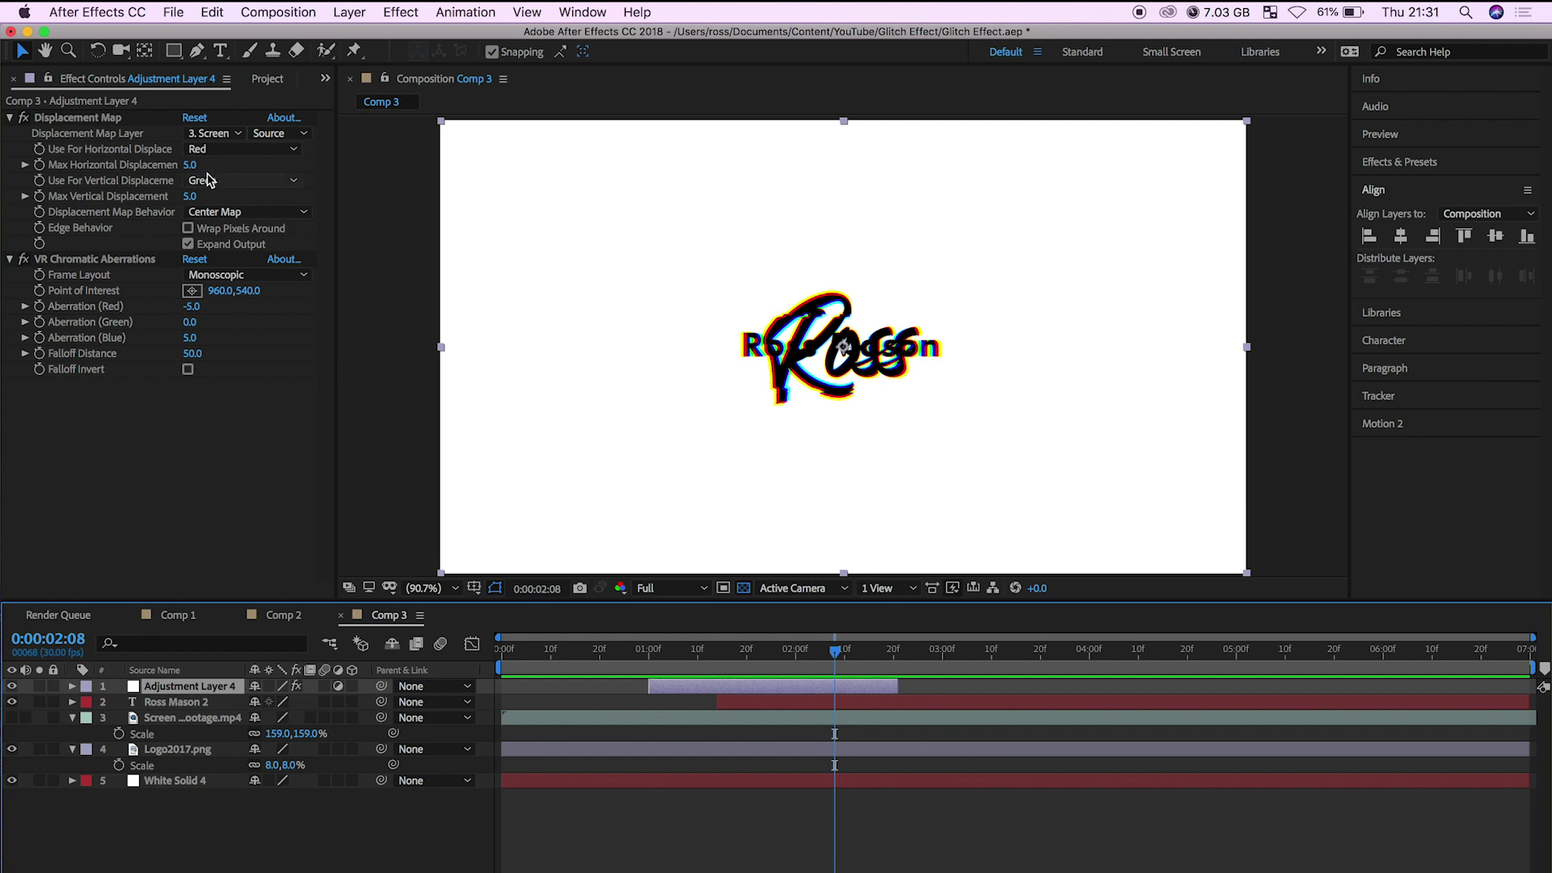
# Set Displacement Map Max Horizontal and Max Vertical Displacement both to 50
pyautogui.click(190, 166)
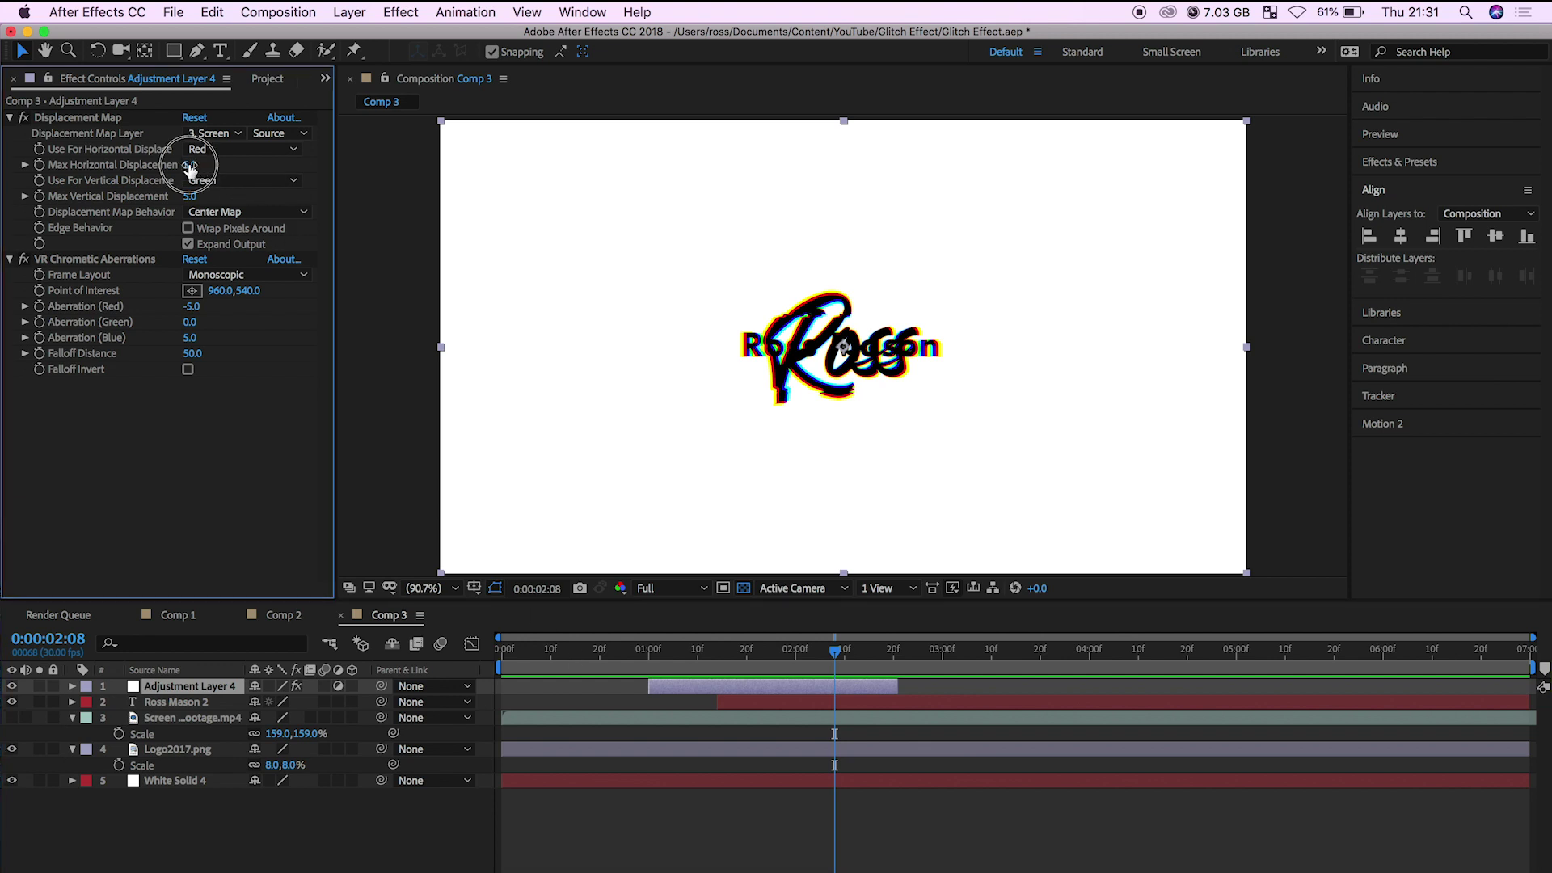
pyautogui.moveTo(190, 167); pyautogui.dragTo(245, 200)
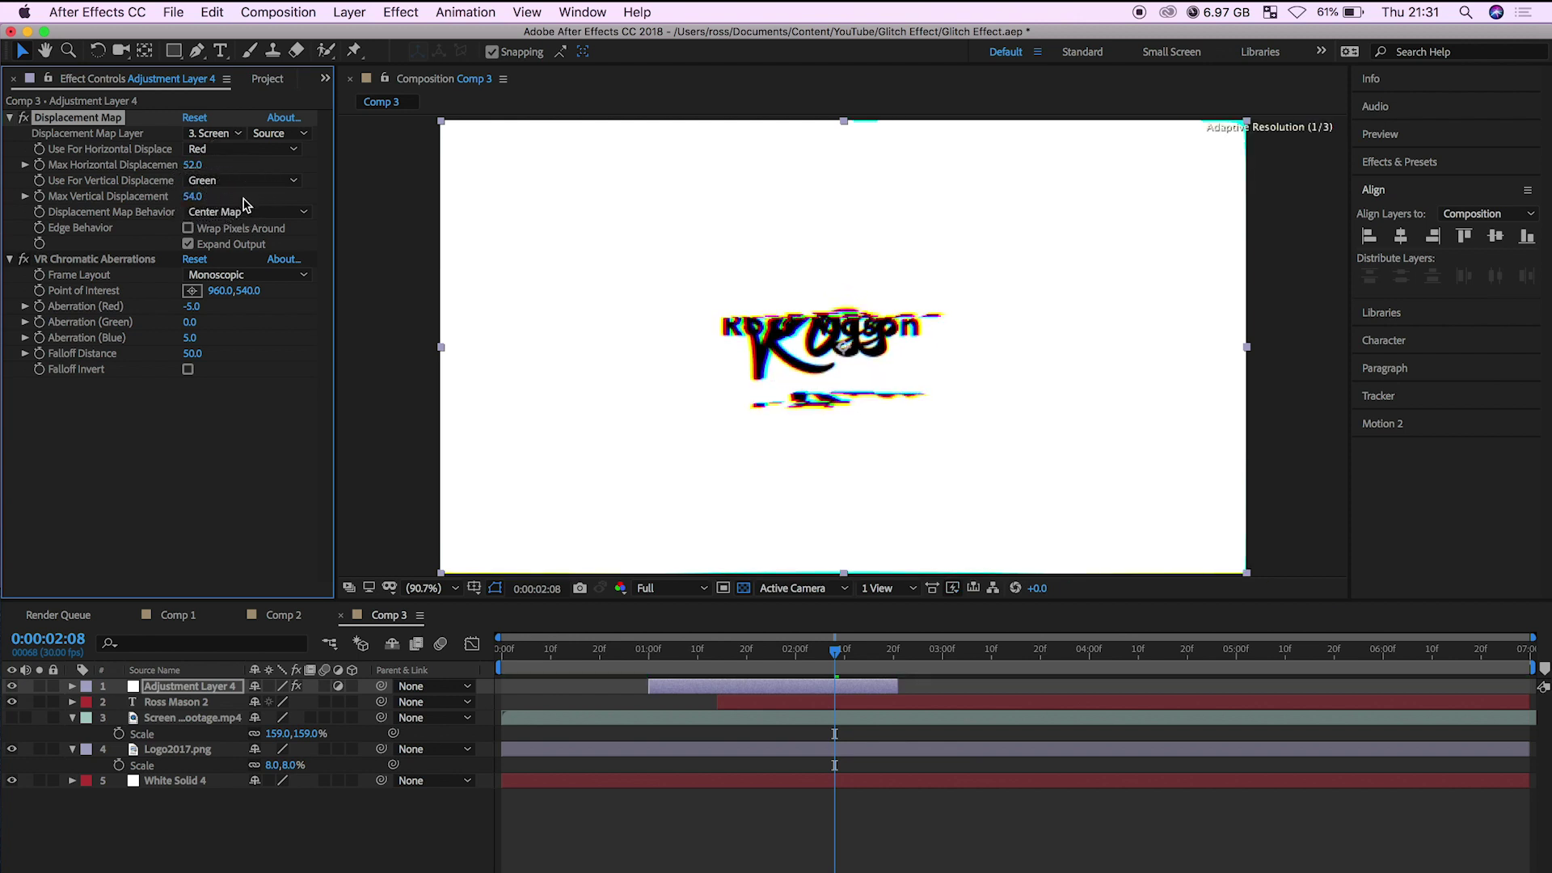
pyautogui.click(198, 166)
pyautogui.press('Tab')
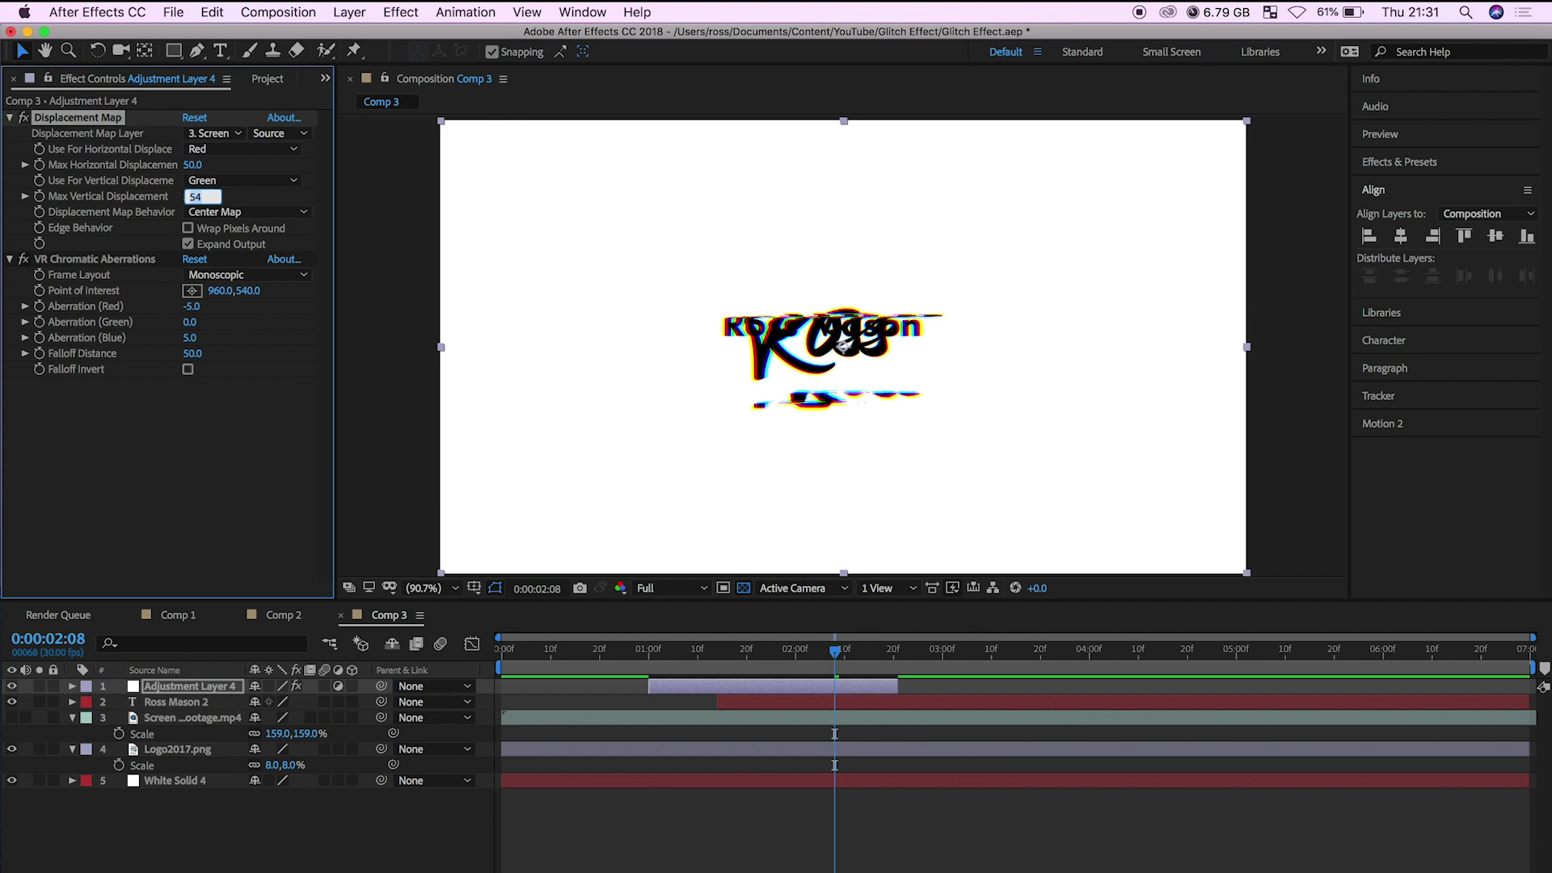
pyautogui.press('Return')
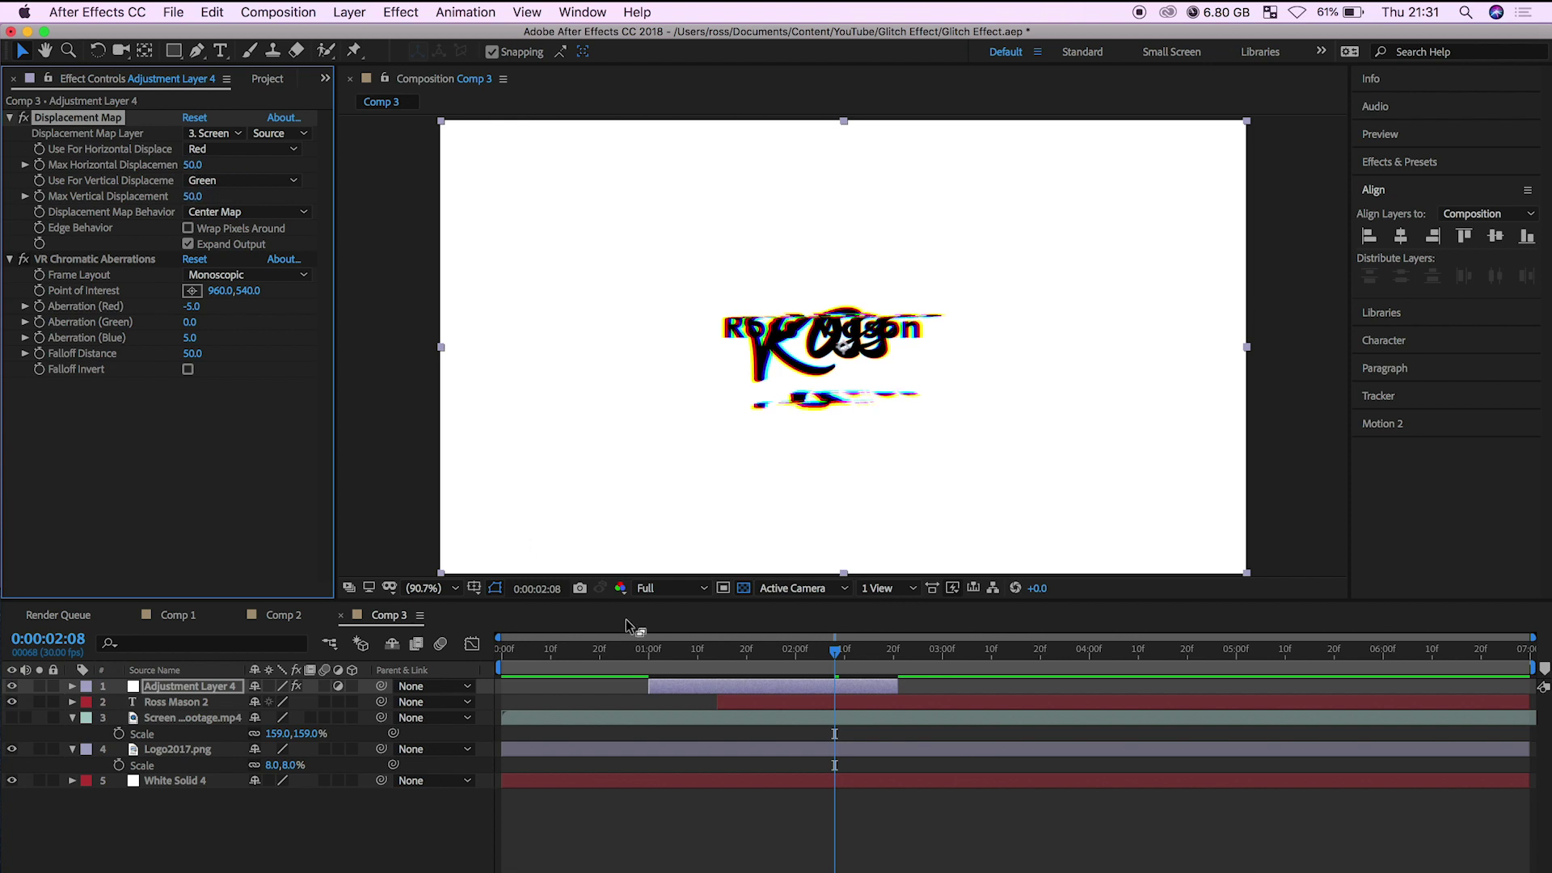
# Preview the stronger glitch from just before it, then return the playhead to about 2 seconds
pyautogui.moveTo(652, 649); pyautogui.dragTo(604, 649)
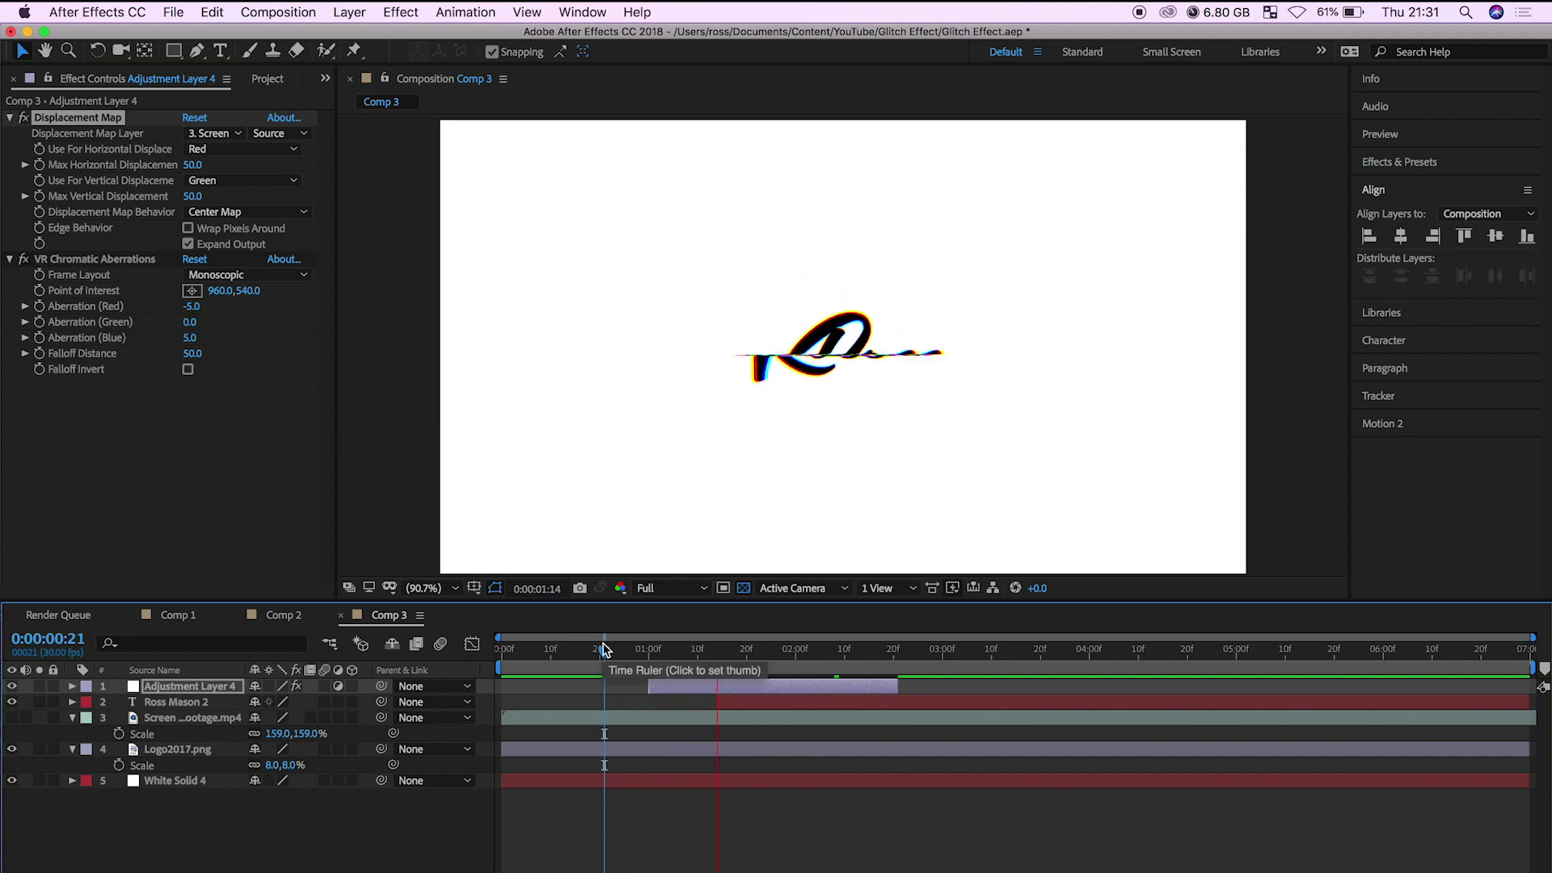
pyautogui.press('space')
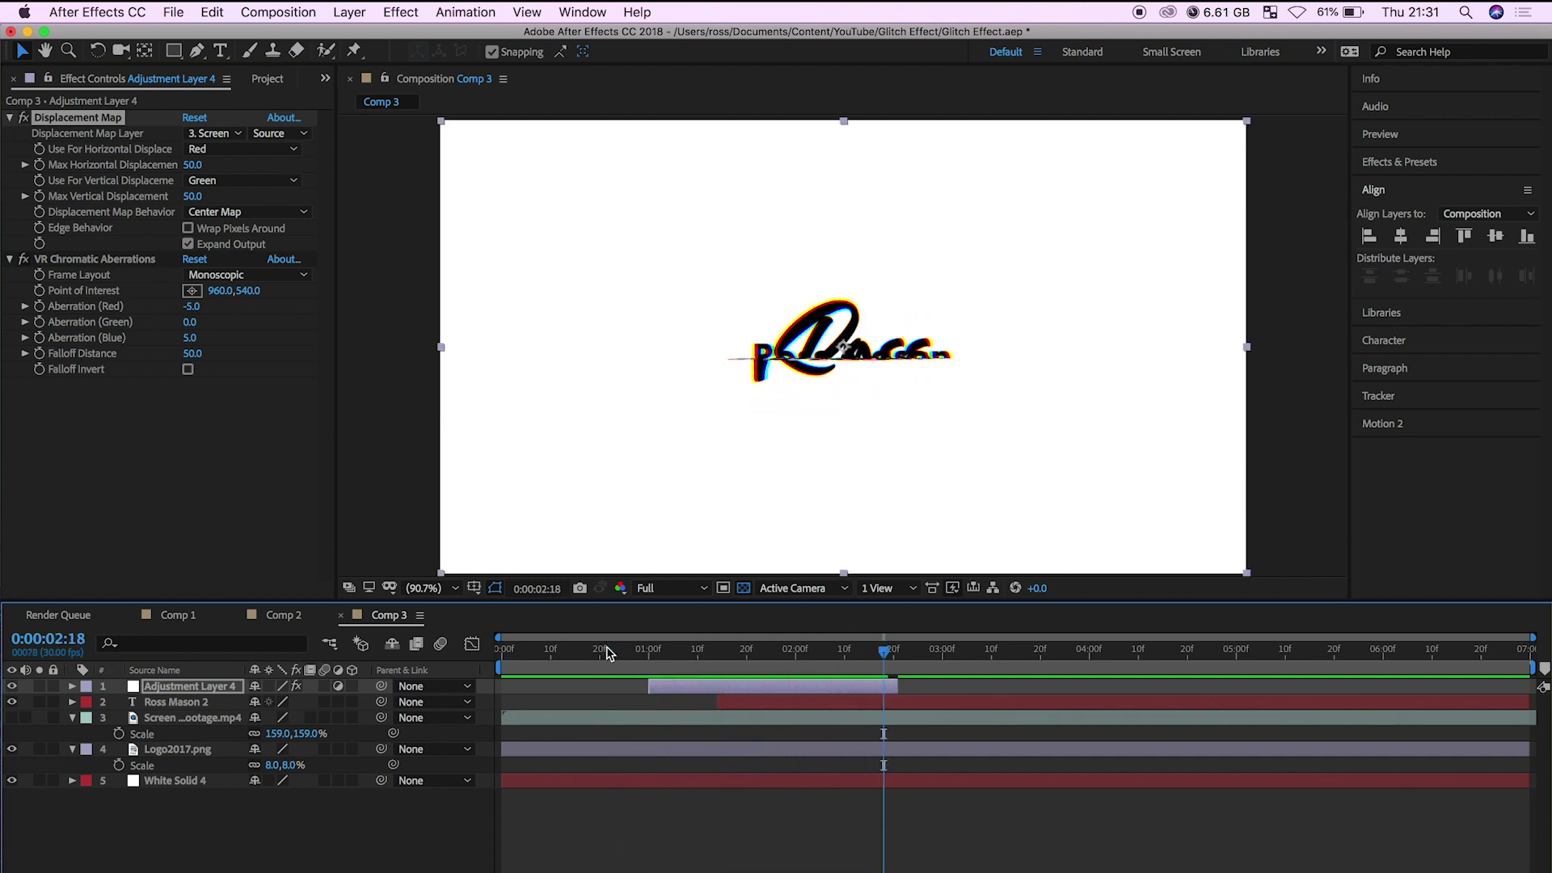
pyautogui.click(884, 650)
pyautogui.moveTo(883, 651); pyautogui.dragTo(614, 650)
pyautogui.press('space')
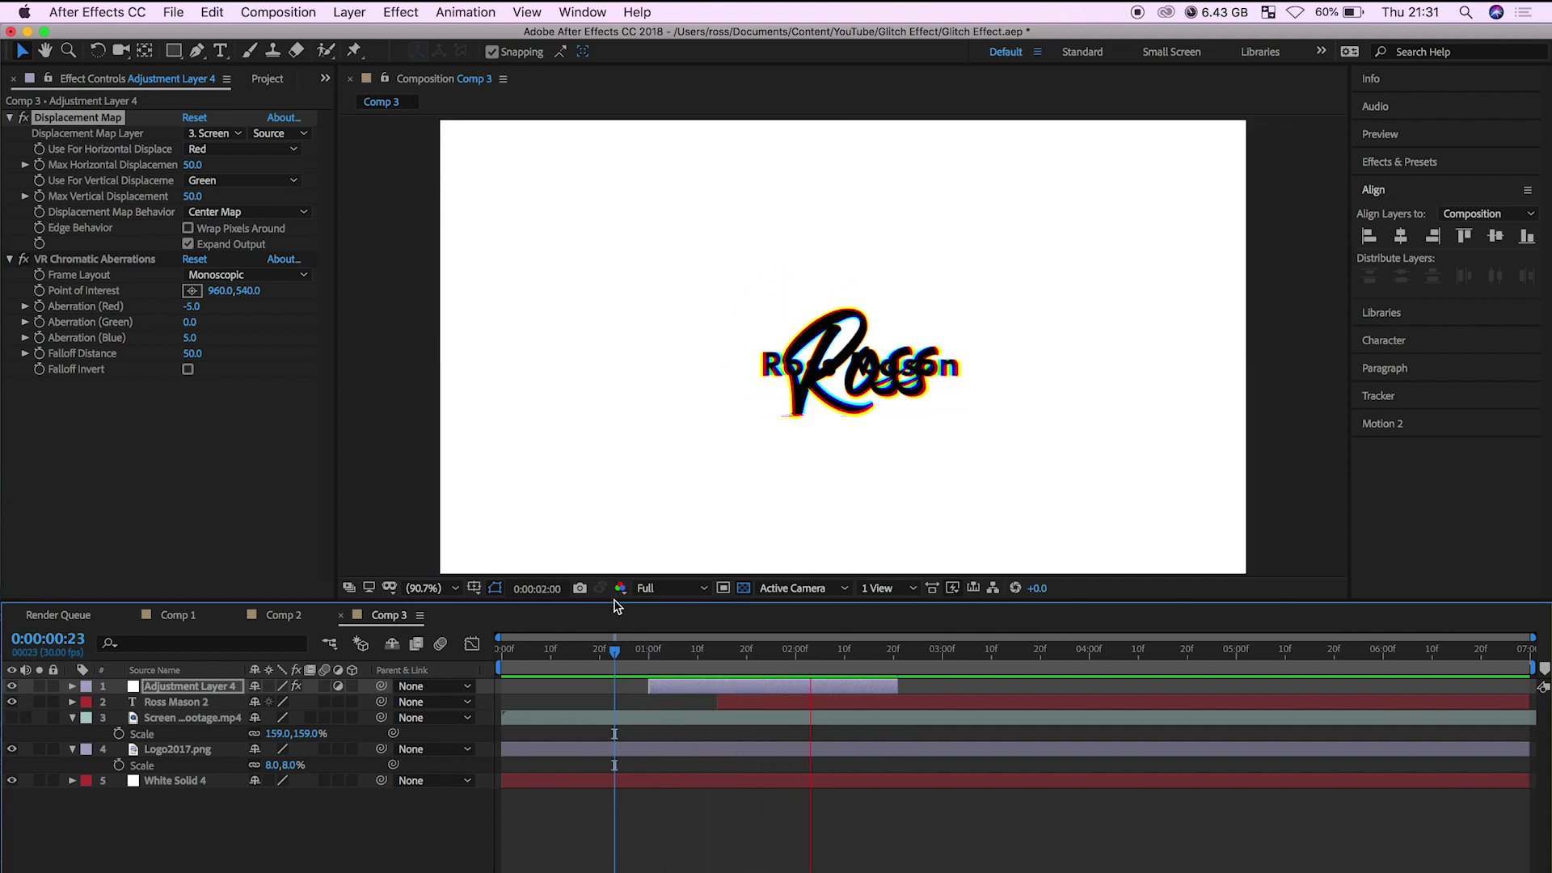
pyautogui.press('space')
pyautogui.moveTo(684, 647); pyautogui.dragTo(812, 664)
# Trim the Logo2017.png layer's out point to 0:00:02:10 with Alt+]
pyautogui.press('space')
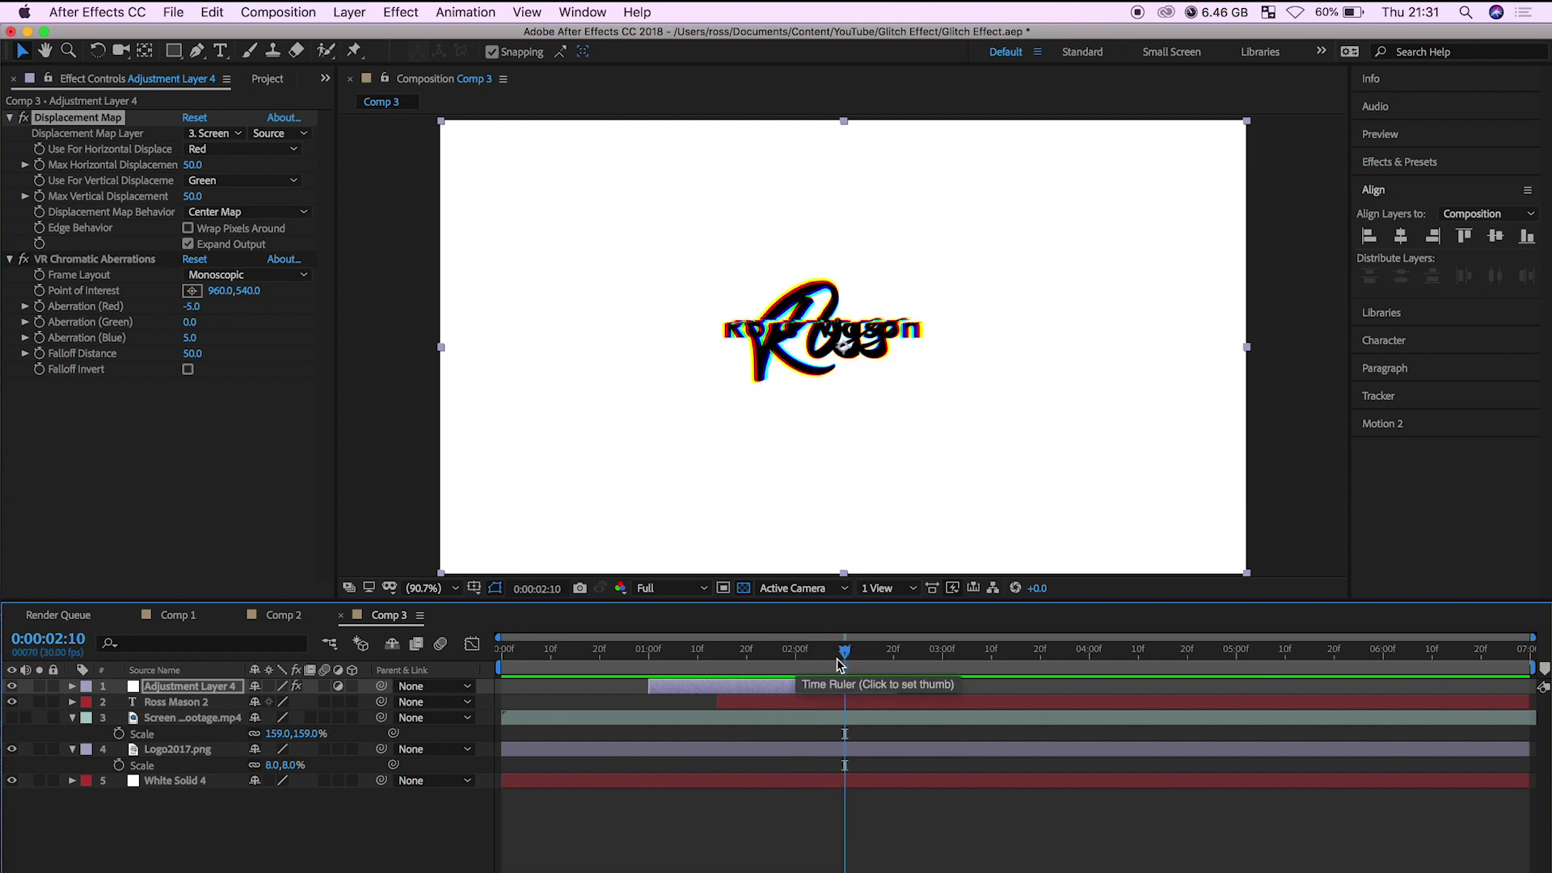
pyautogui.click(832, 702)
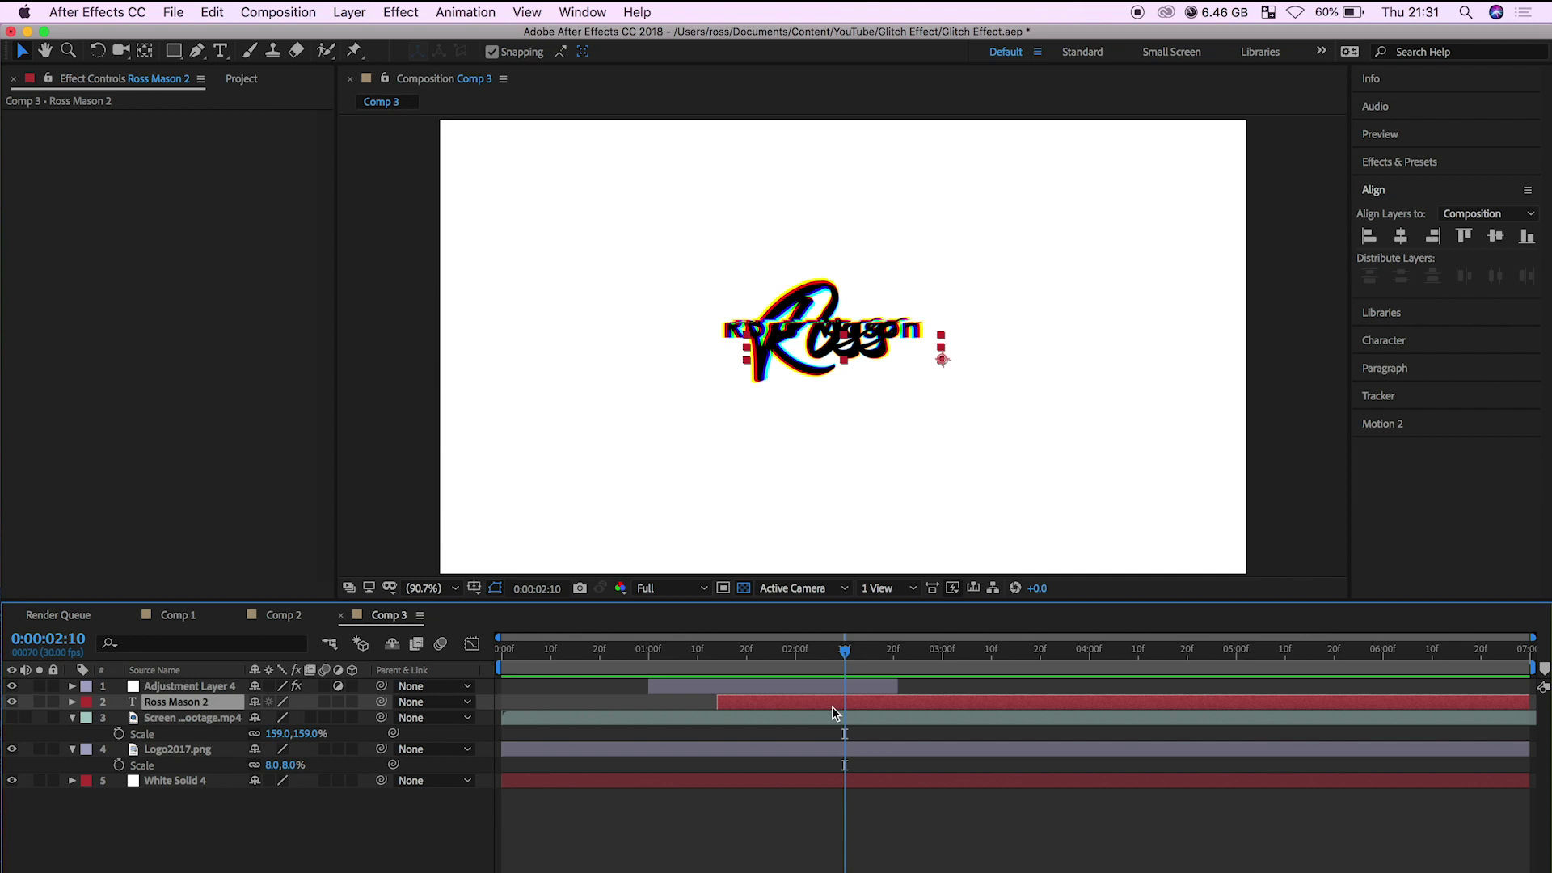
pyautogui.click(829, 751)
pyautogui.hotkey('alt', ']')
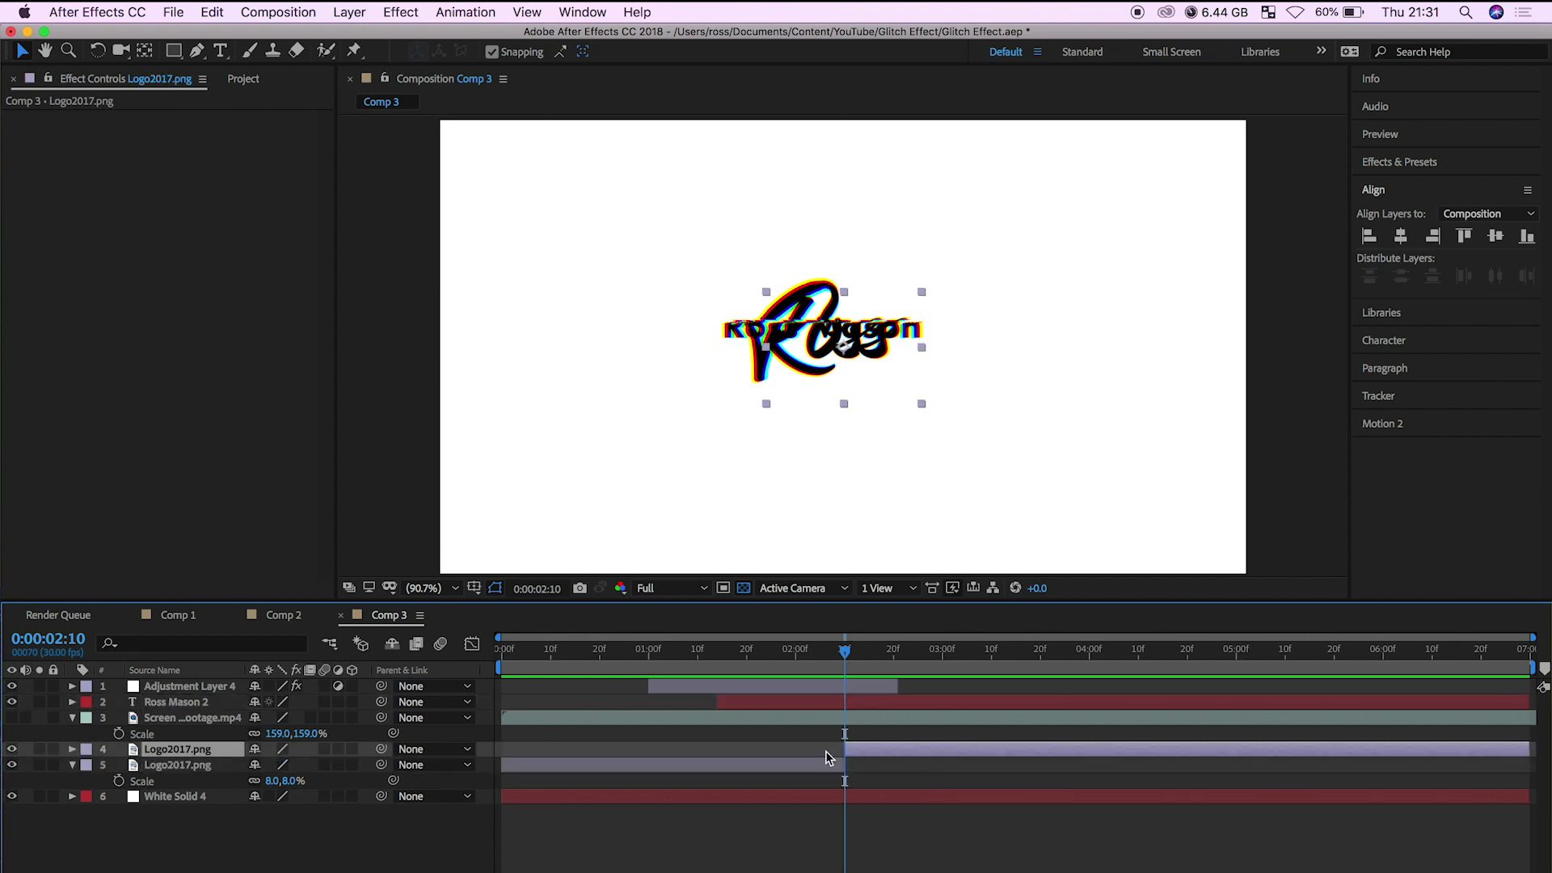
pyautogui.press('F2')
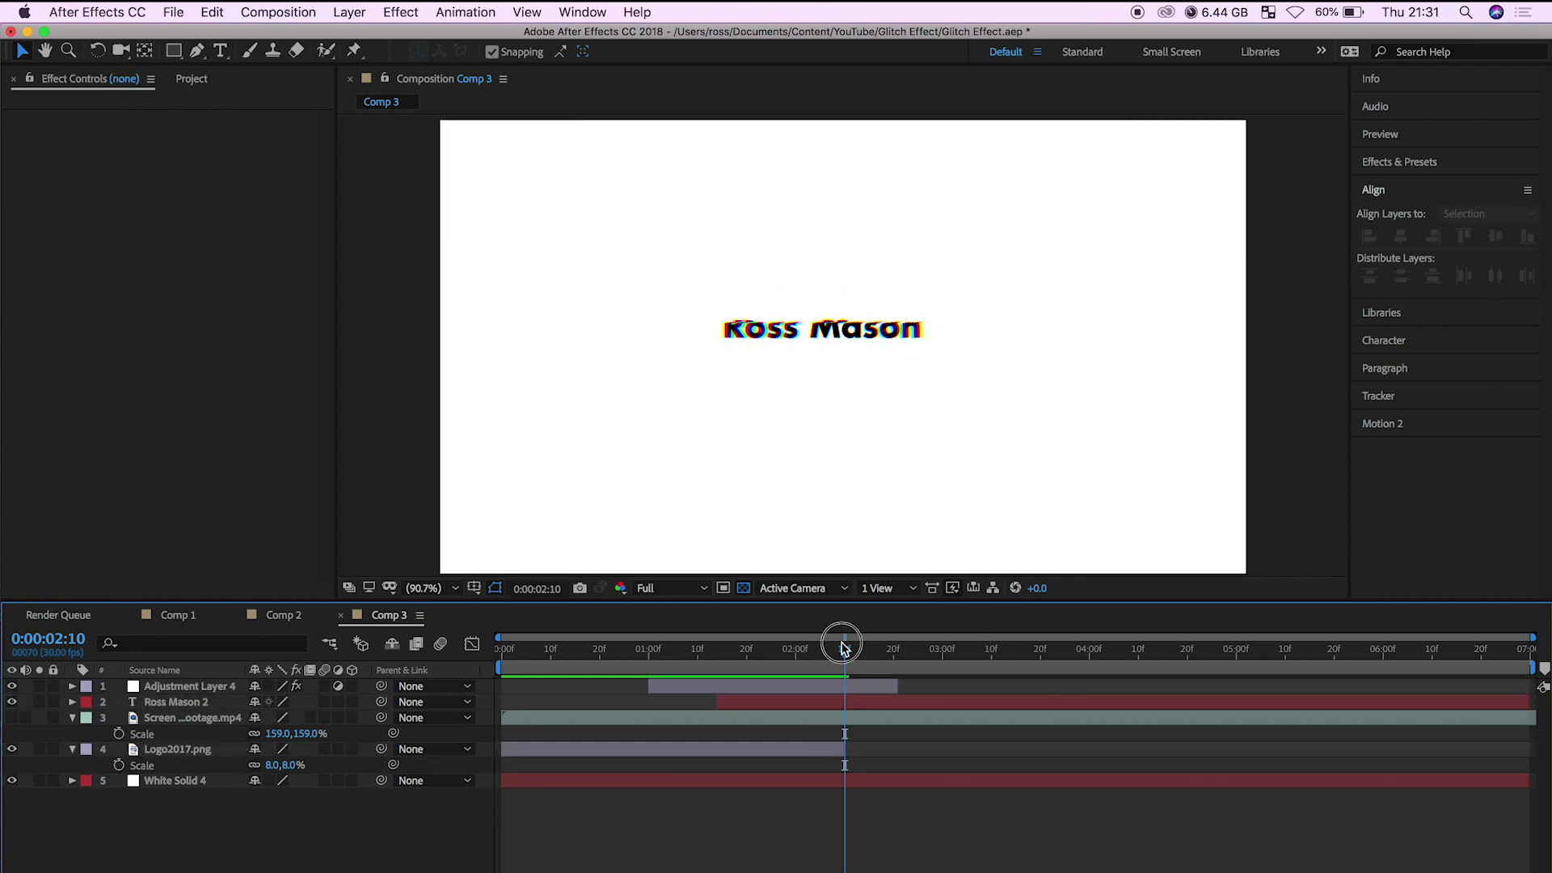
# Preview the logo-to-text transition from 0:00:01:00
pyautogui.click(656, 640)
pyautogui.click(647, 640)
pyautogui.press('space')
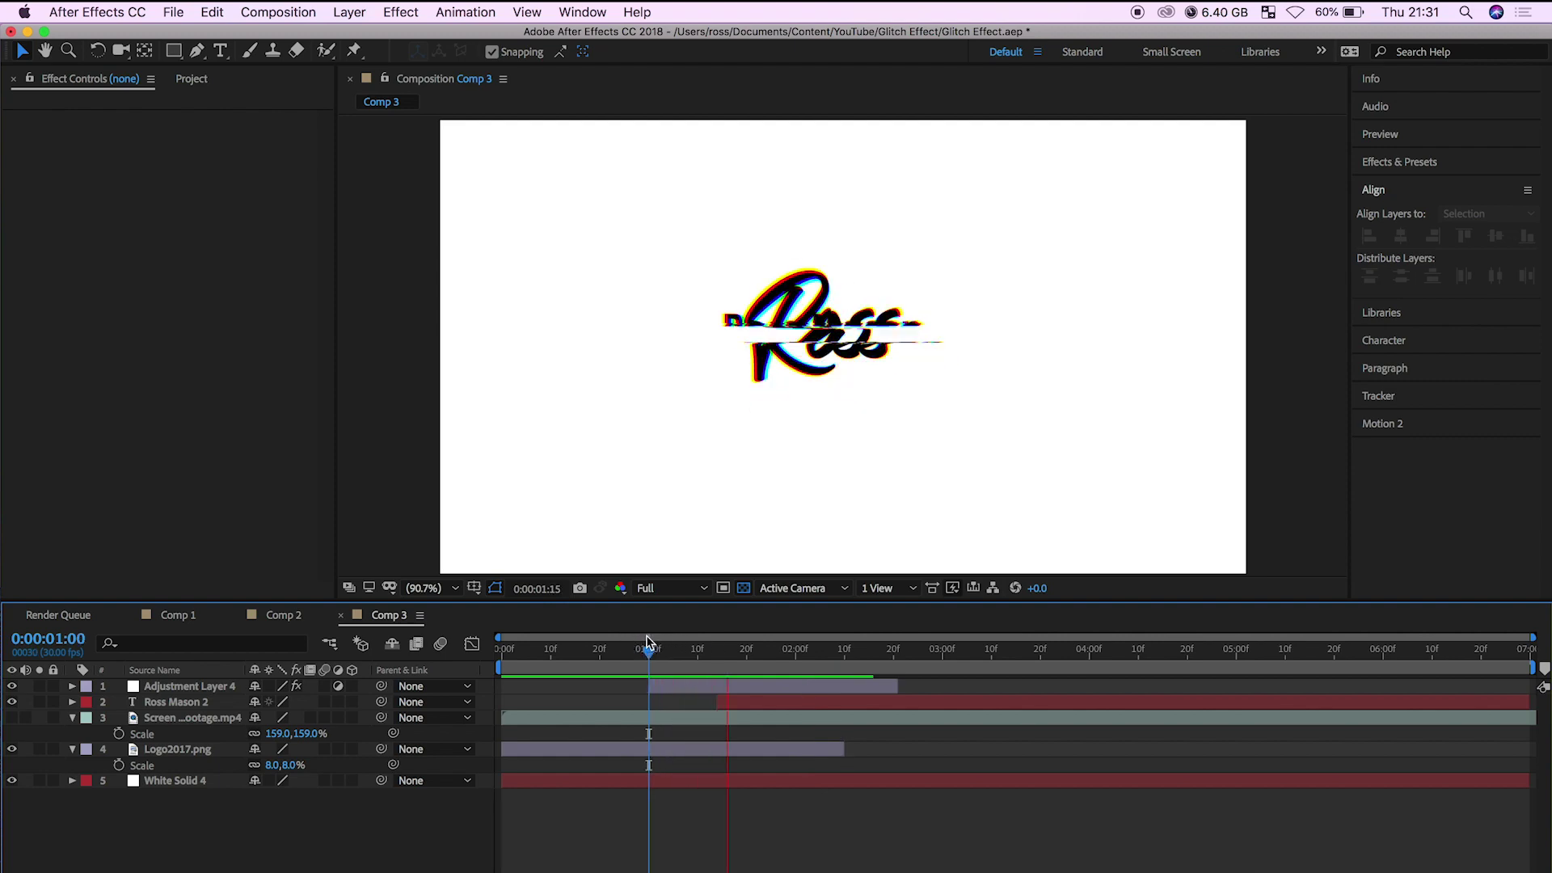